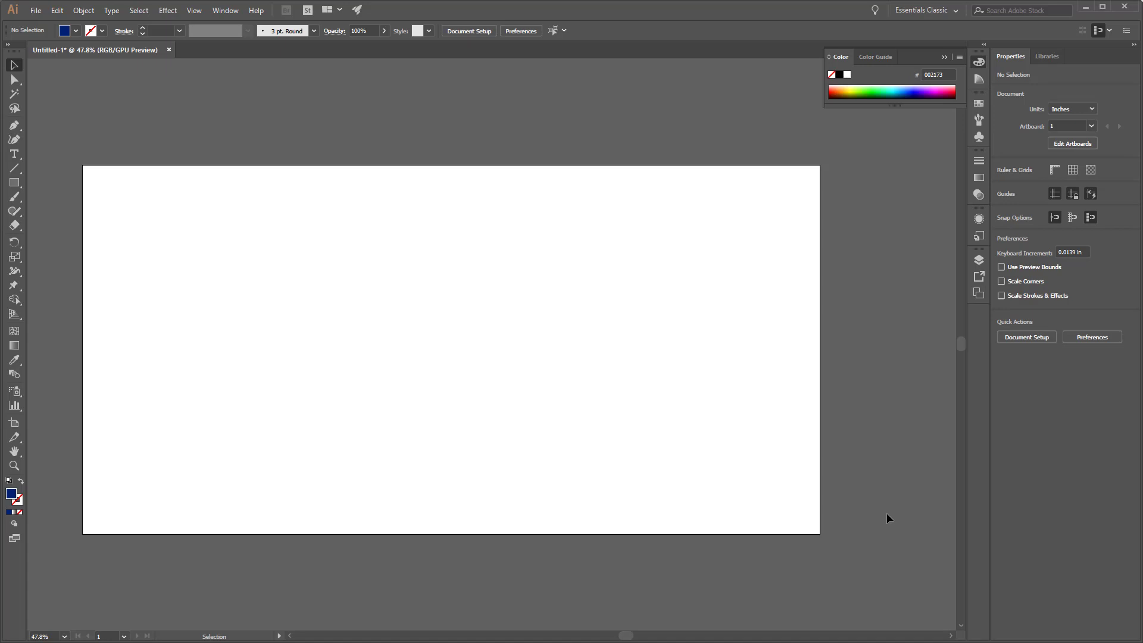
Check in Document Setup that the artboard measures 36 in wide by 18 in high.
left_click(480, 33)
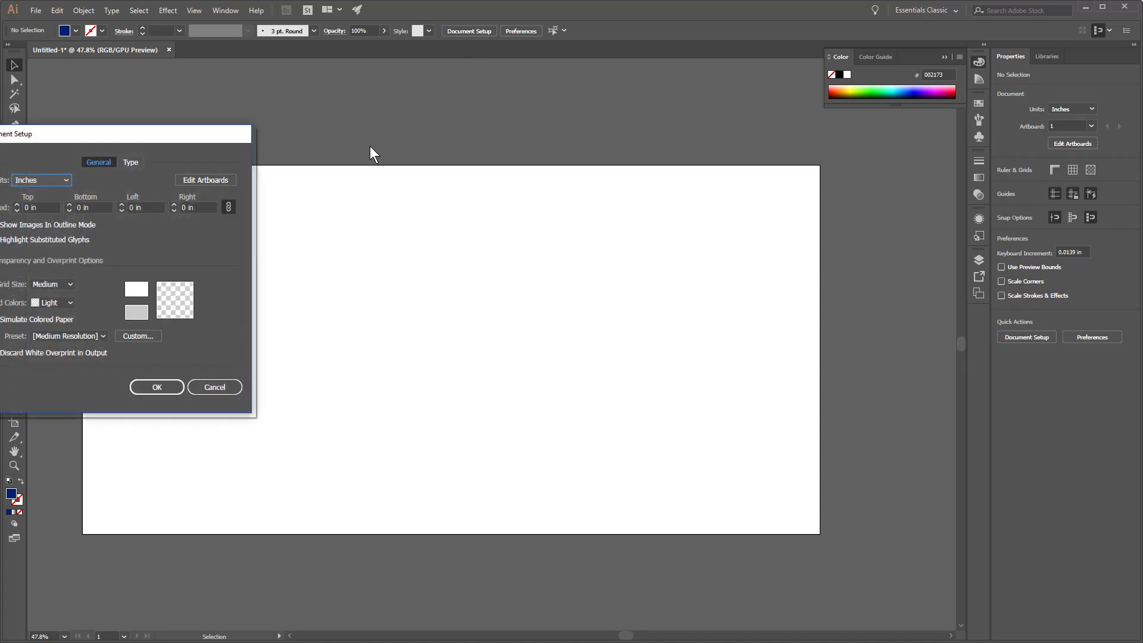
left_click_drag(151, 140, 418, 170)
left_click(464, 209)
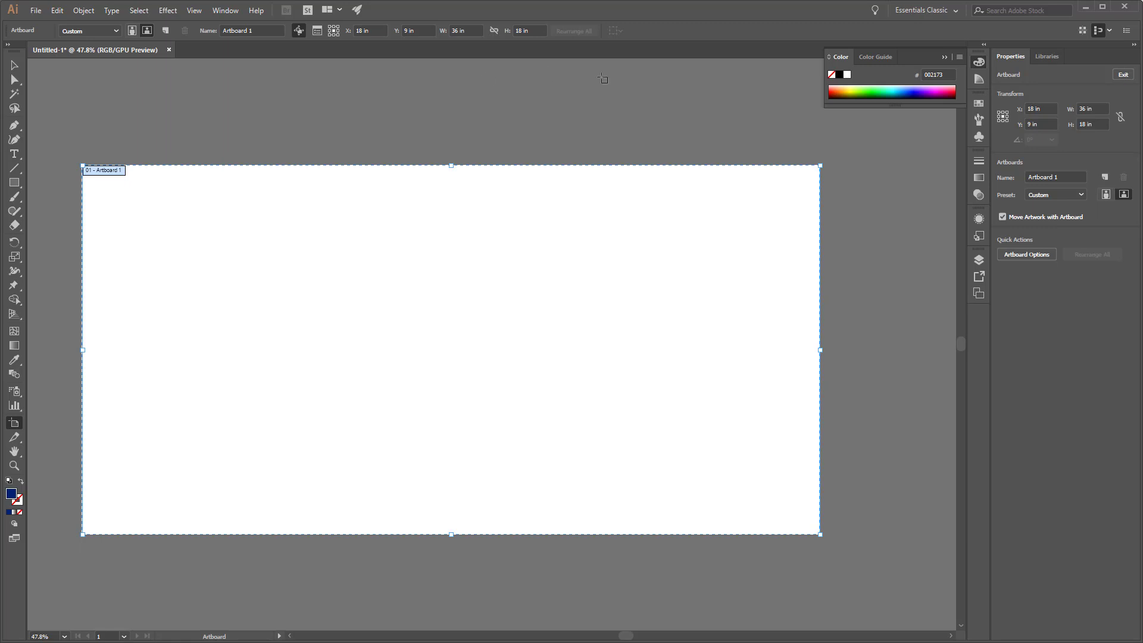
left_click(465, 30)
double_click(465, 30)
key("Escape")
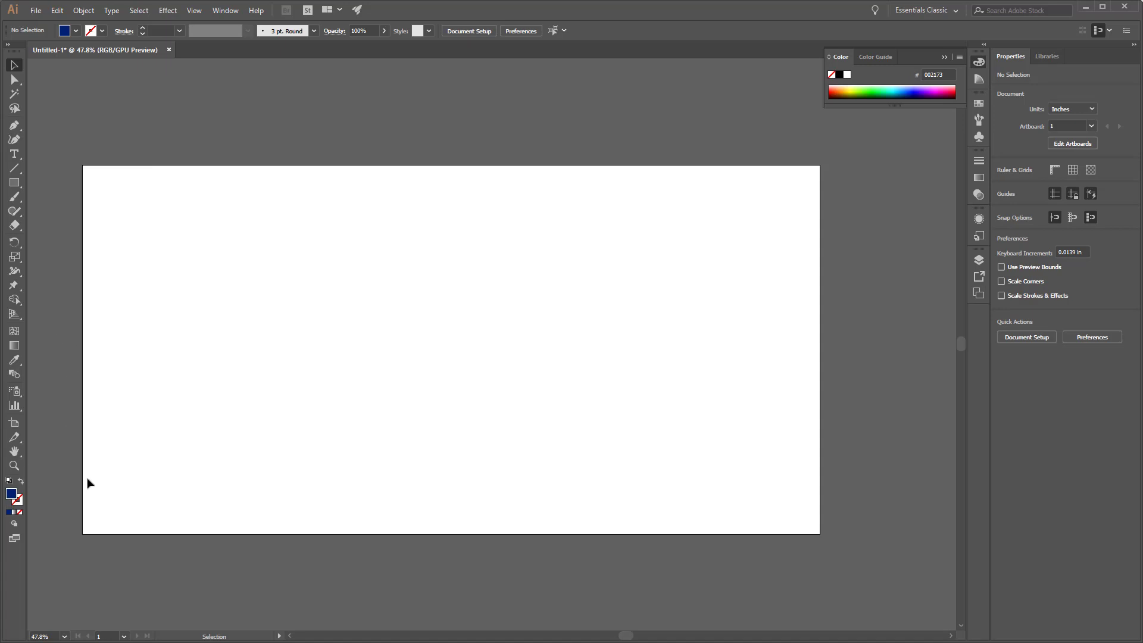
Draw a small light blue square beside the artboard and Alt-drag a copy directly below it.
left_click(898, 89)
left_click(13, 184)
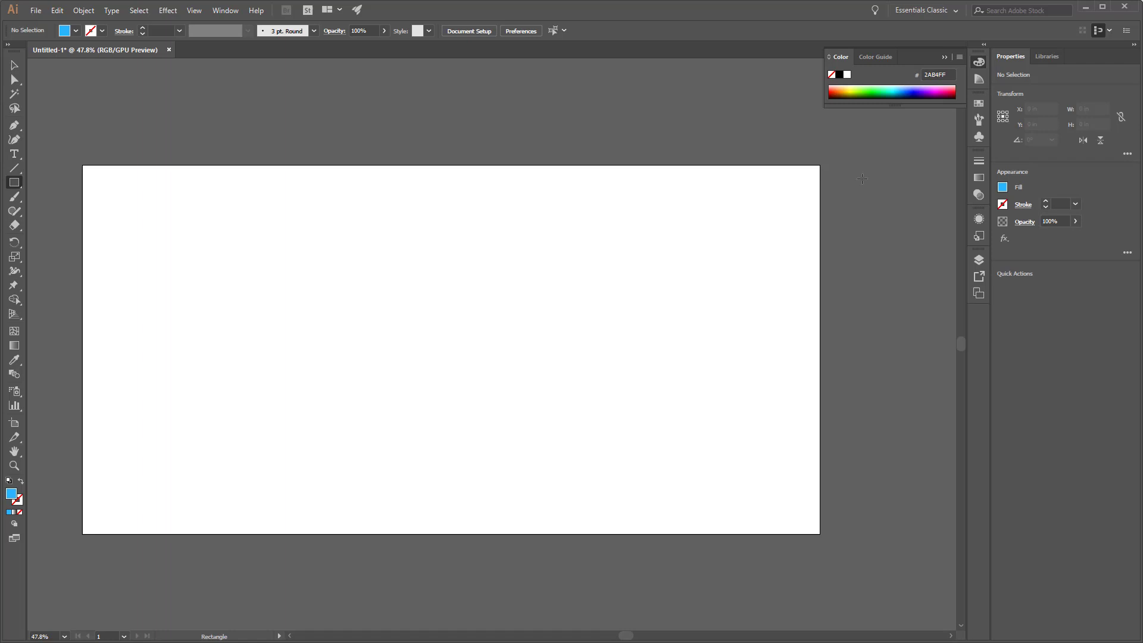
left_click_drag(892, 166, 918, 191)
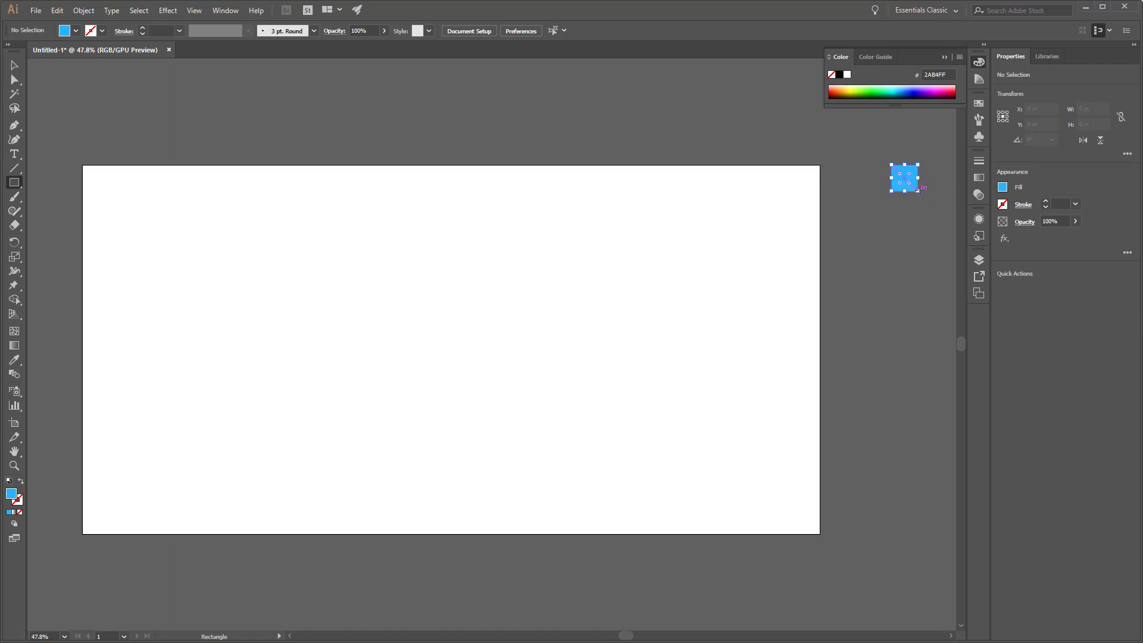
left_click(14, 66)
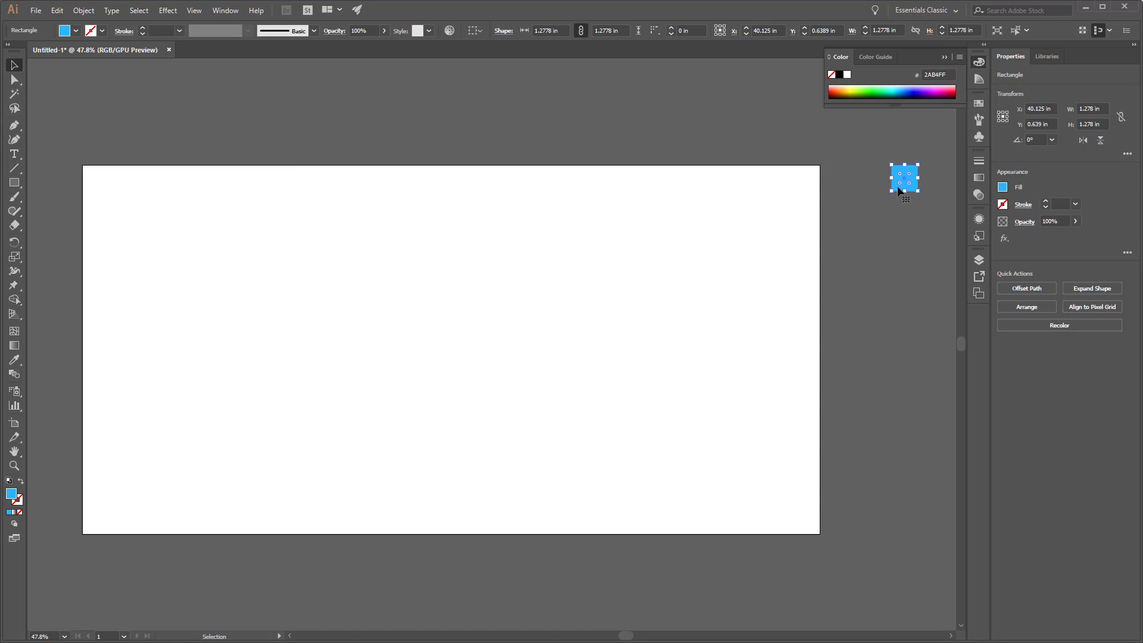
left_click_drag(899, 189, 900, 231)
left_click(881, 269)
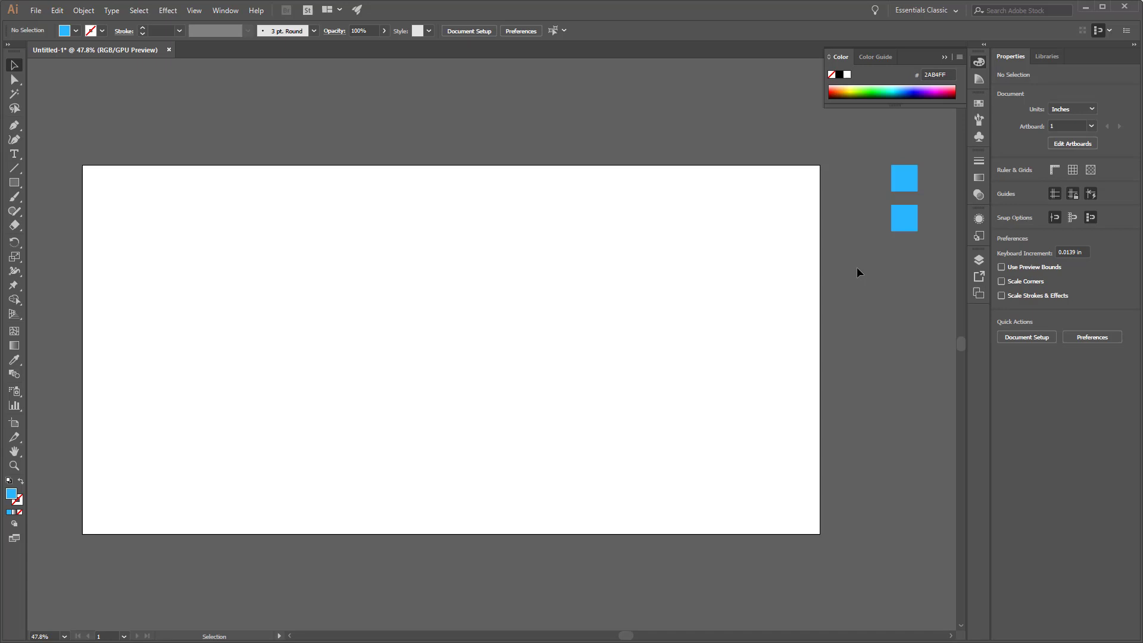
Fill the upper square with dark blue R0 G33 B115 (002173).
left_click(912, 185)
double_click(10, 494)
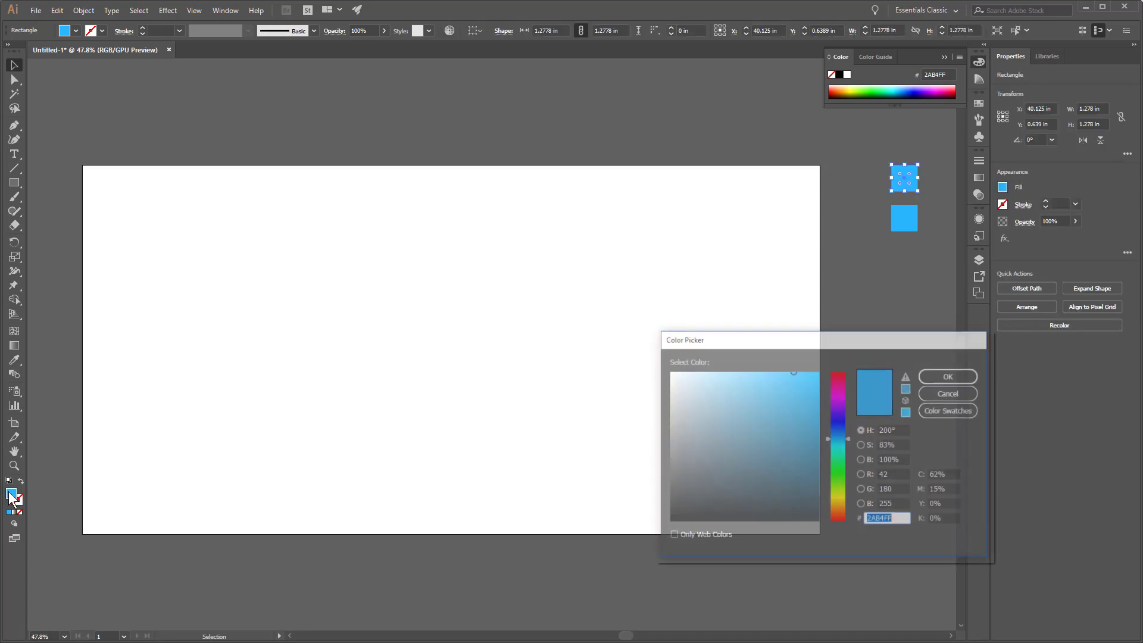
left_click(891, 474)
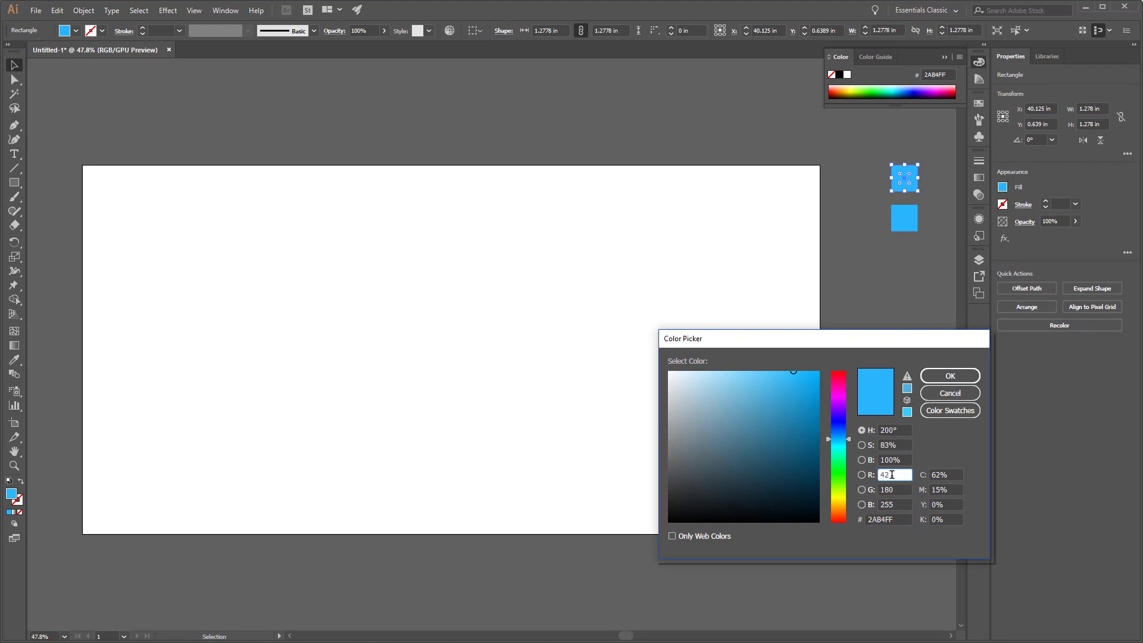
left_click(937, 392)
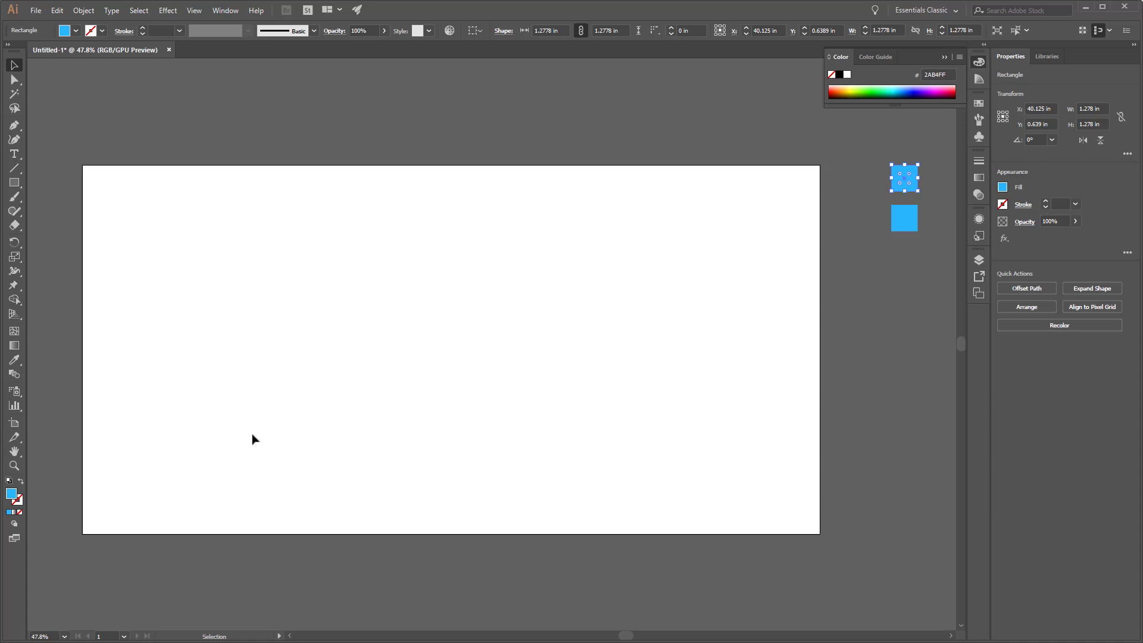
double_click(12, 495)
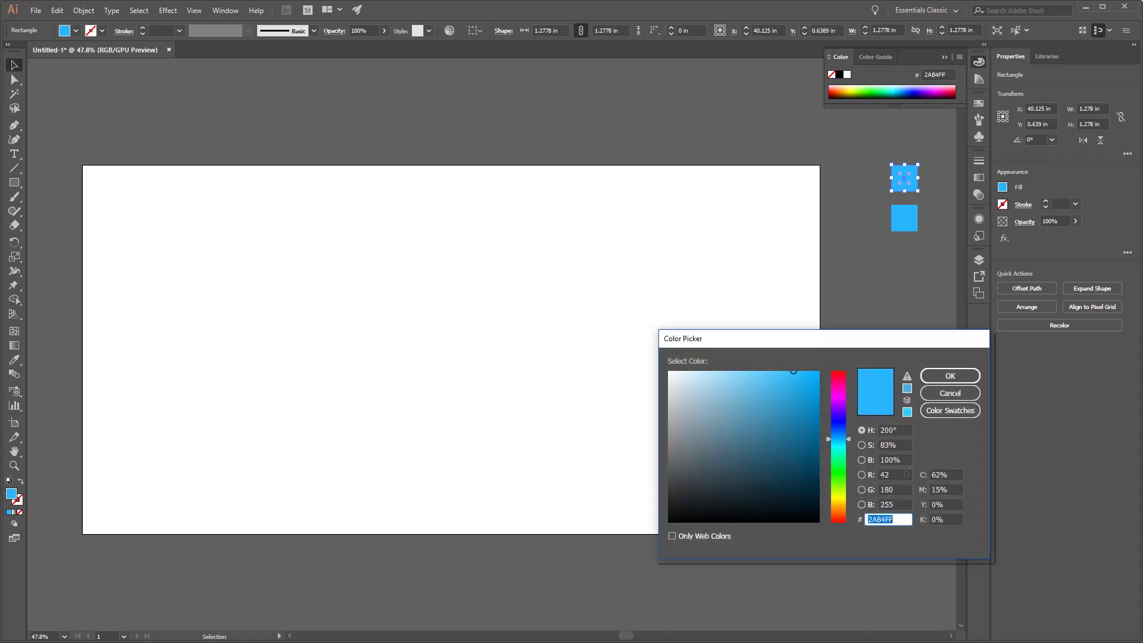
left_click(906, 471)
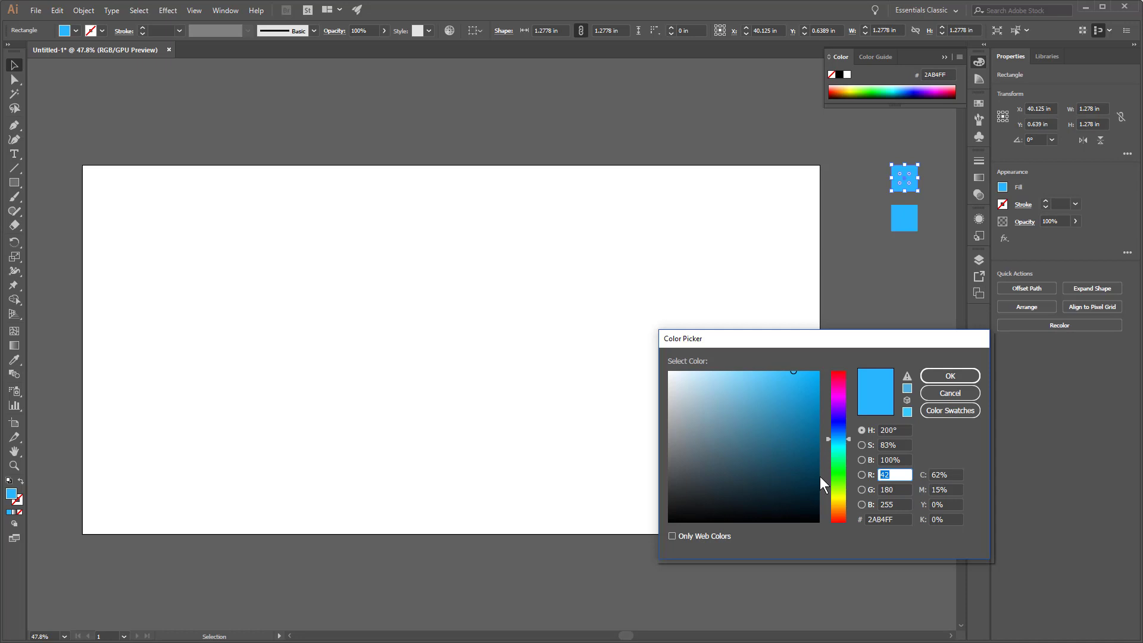
type("0")
key("Tab")
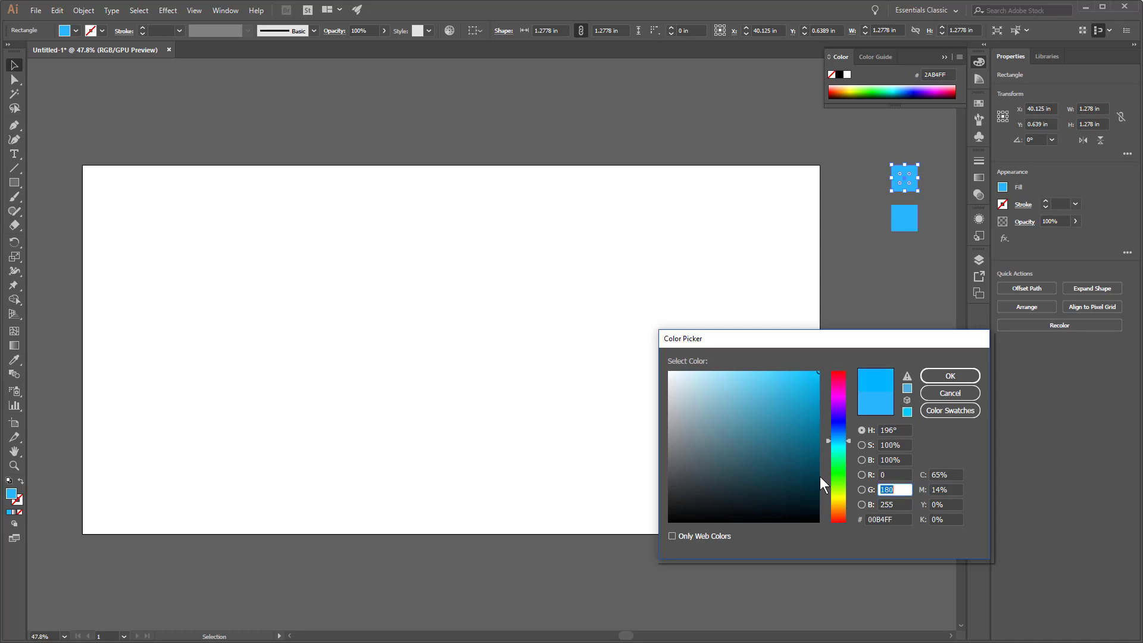
type("33")
key("Tab")
type("115")
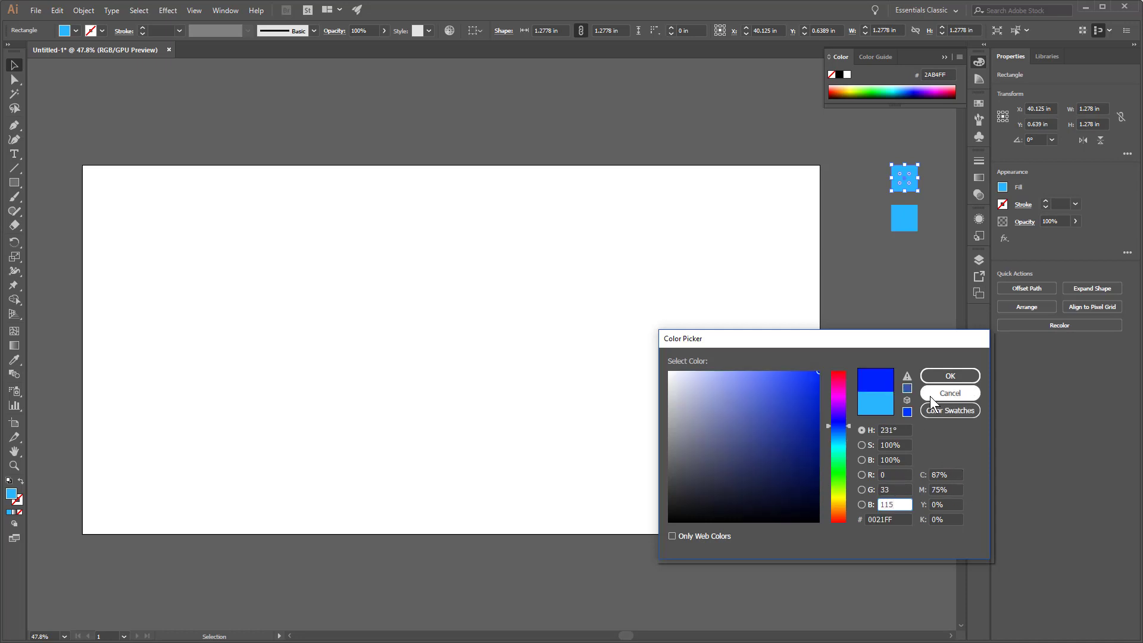
left_click(942, 375)
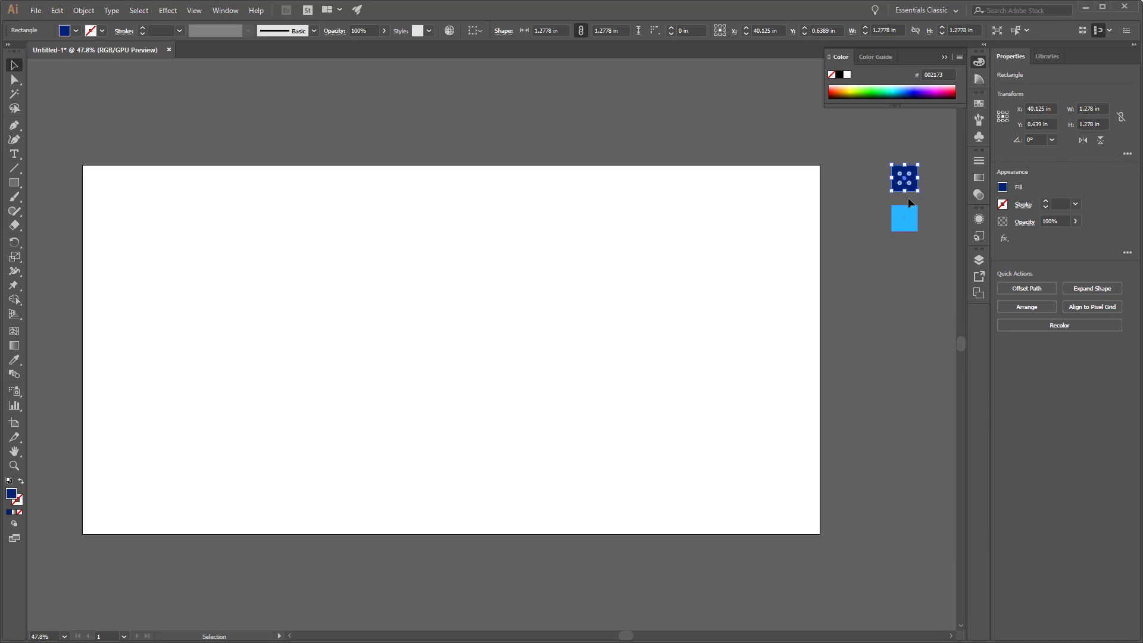
Fill the lower square with red R198 G16 B24 (C61018), then select the dark blue square.
left_click(899, 234)
double_click(12, 492)
left_click(890, 474)
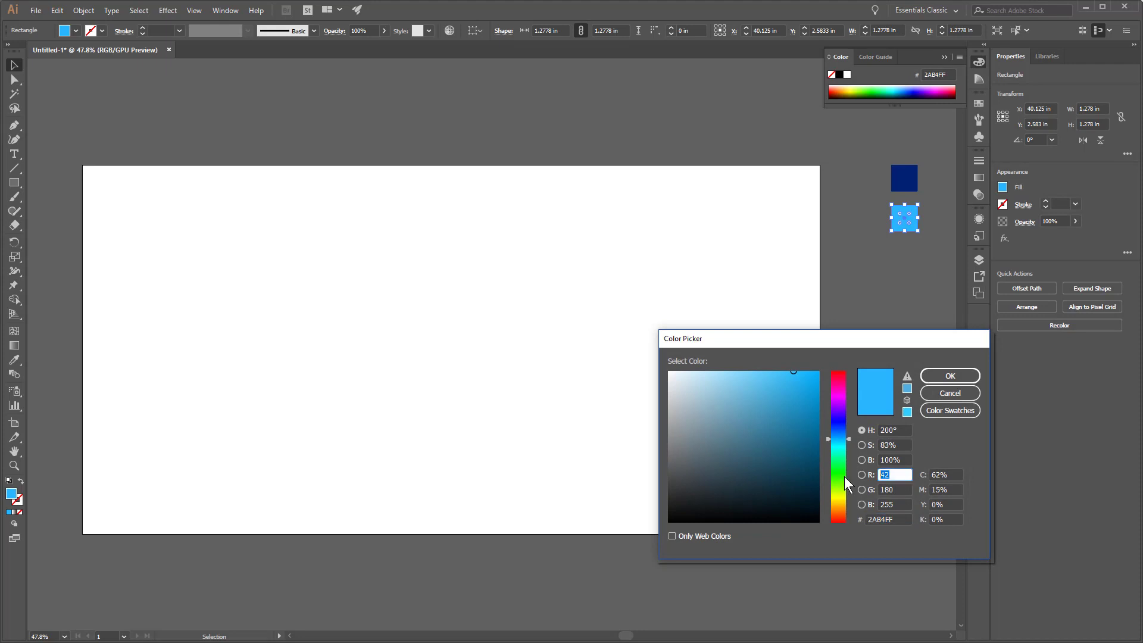
type("198")
key("Tab")
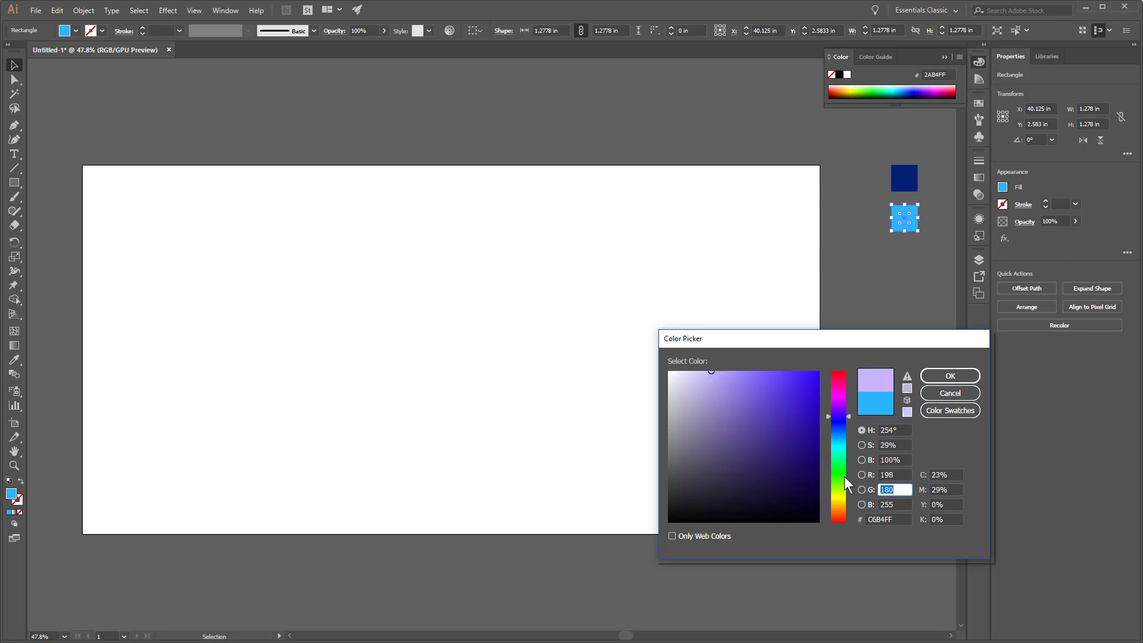
type("16")
key("Tab")
type("24")
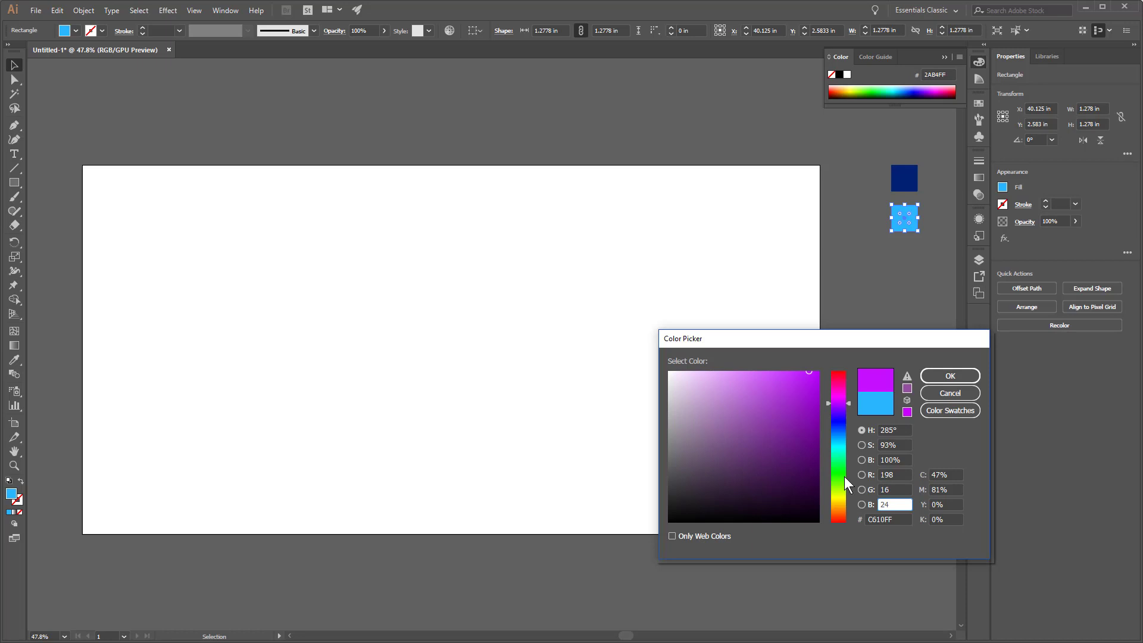
key("Return")
left_click(887, 315)
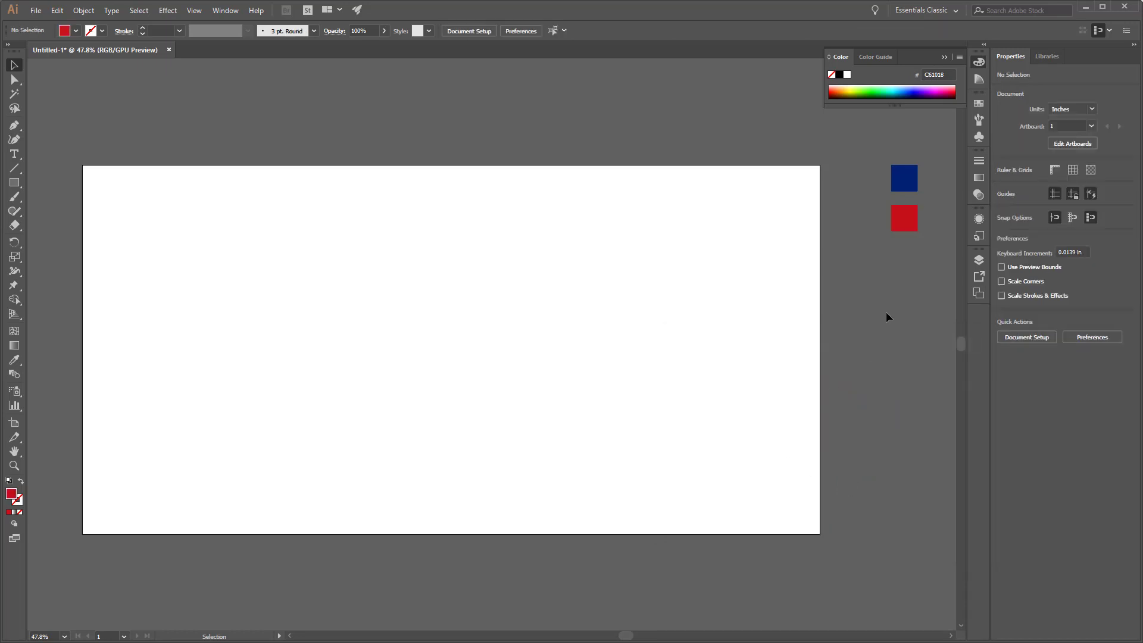
left_click(903, 231)
left_click(904, 178)
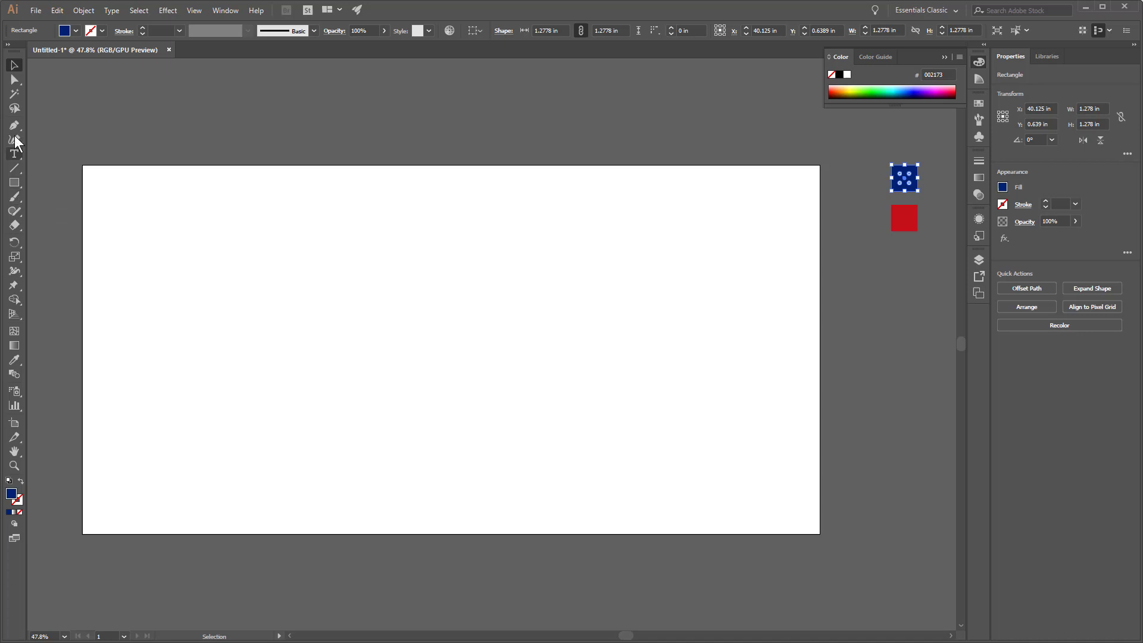
Draw a dark blue rectangle spanning the whole artboard.
left_click(848, 153)
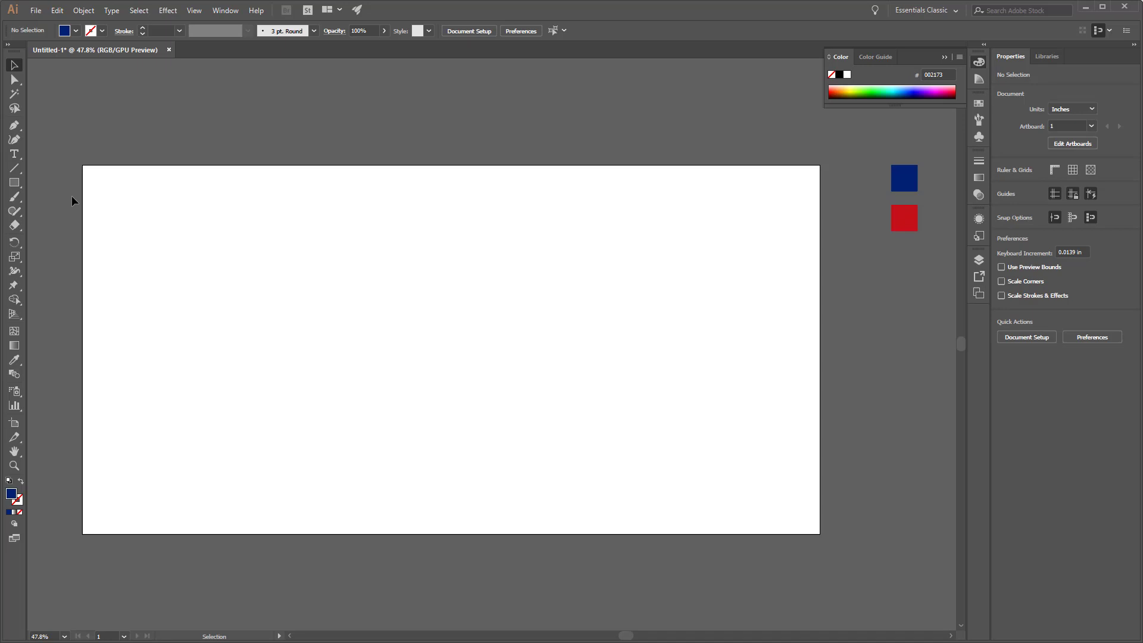
left_click(13, 185)
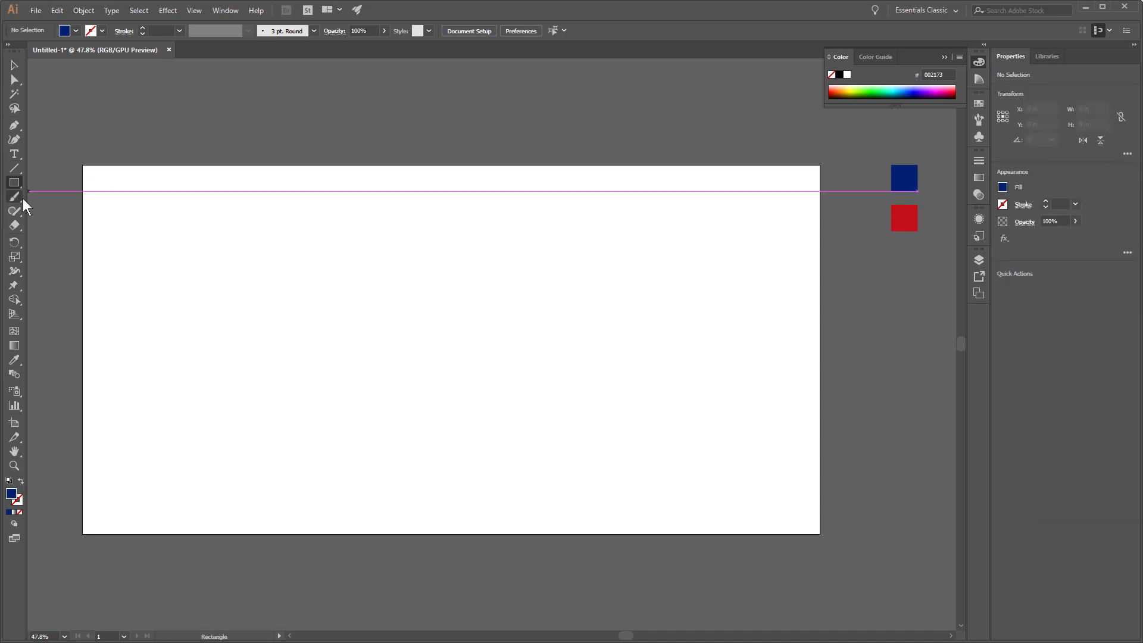
left_click(16, 63)
left_click(909, 182)
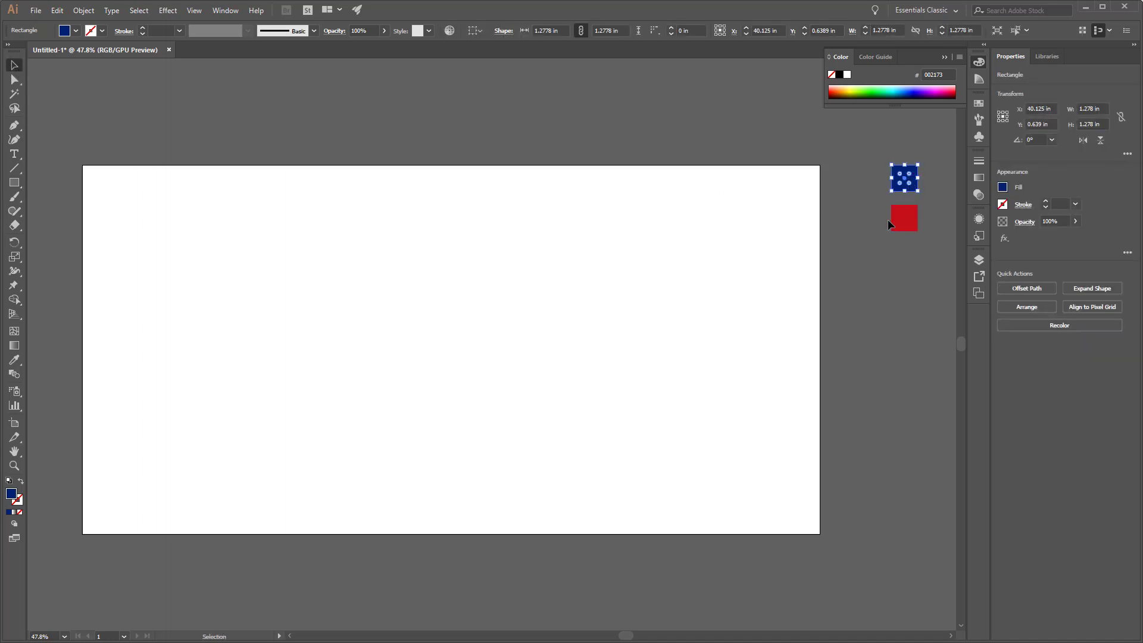
left_click(14, 183)
left_click_drag(84, 167, 262, 296)
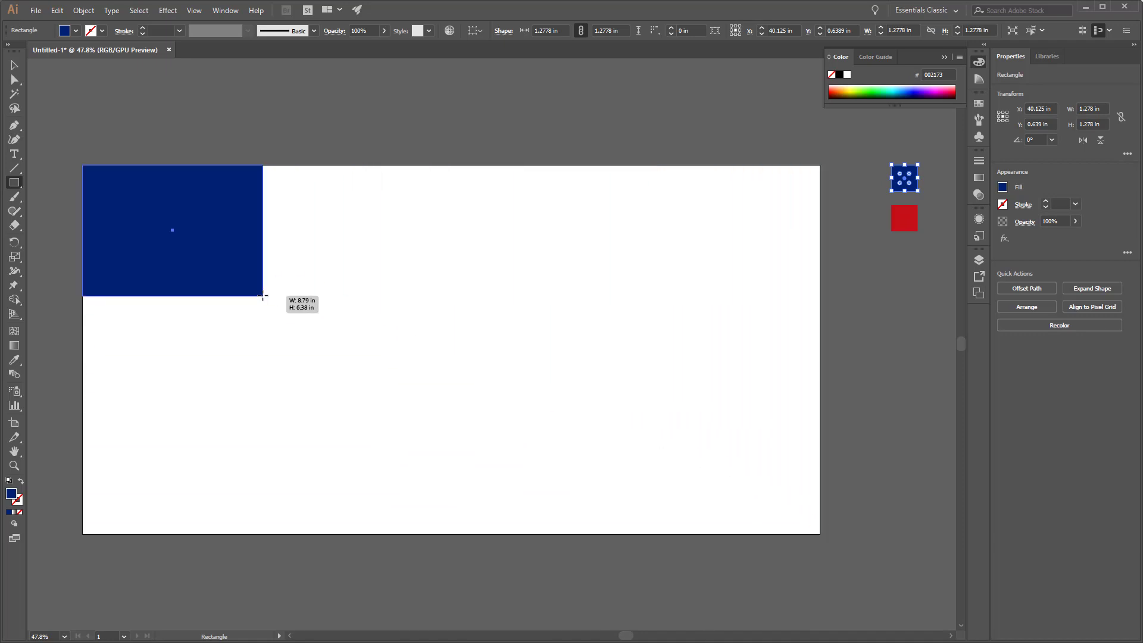
key("ctrl+z")
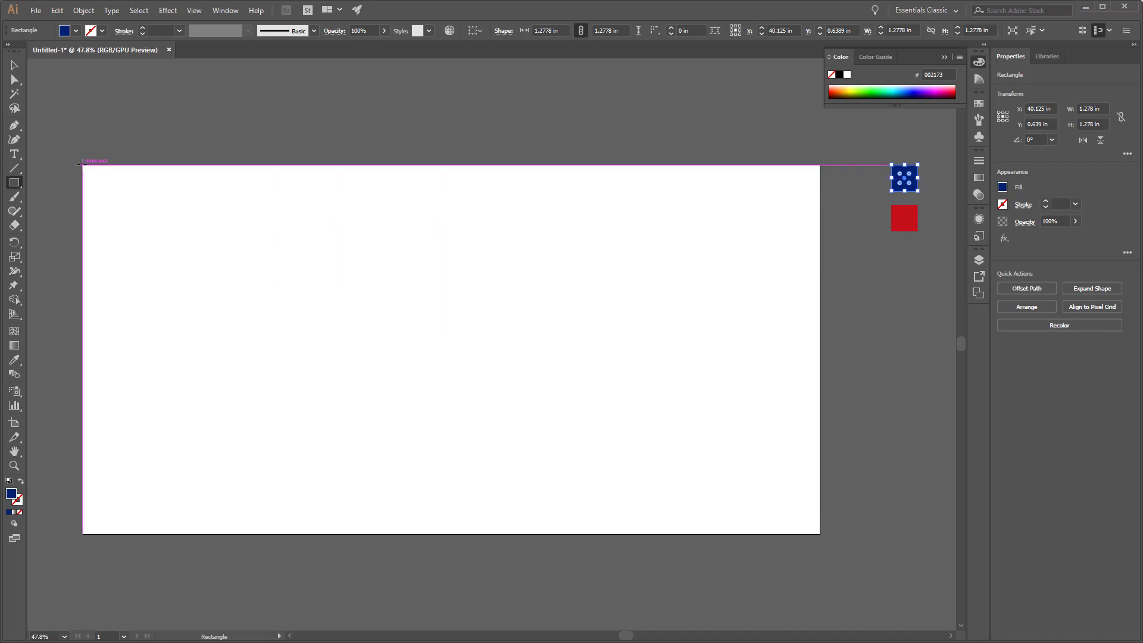
mouse_move(82, 165)
left_mouse_down()
mouse_move(164, 220)
mouse_move(819, 534)
left_mouse_up()
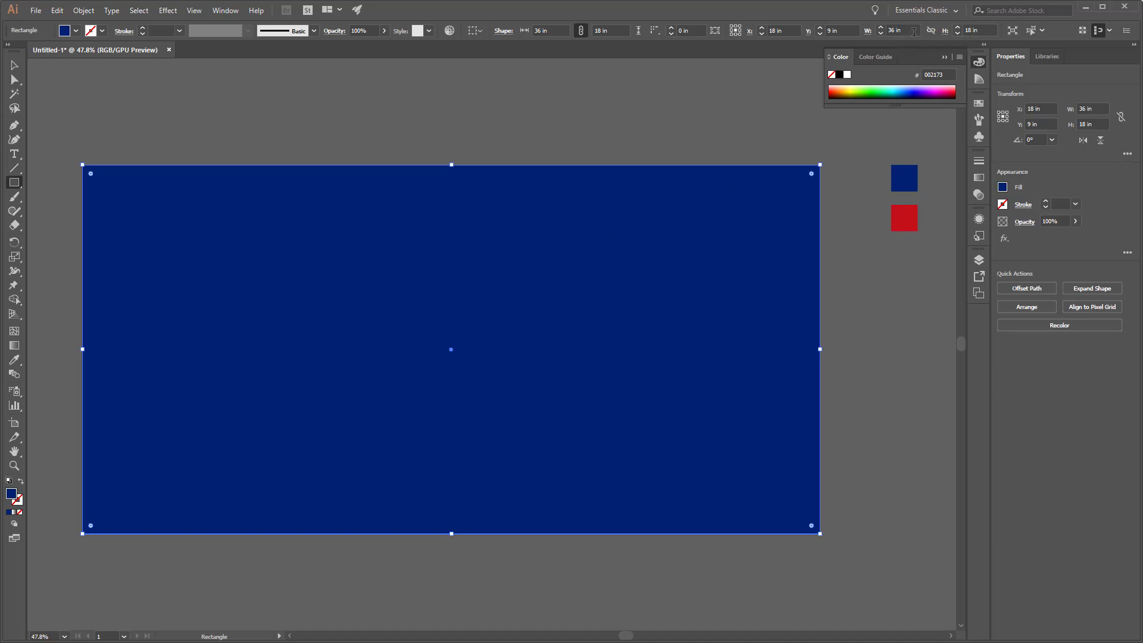
Set the rectangle's width to 36 in and place its top-left corner at X 0, Y 0.
left_click(881, 33)
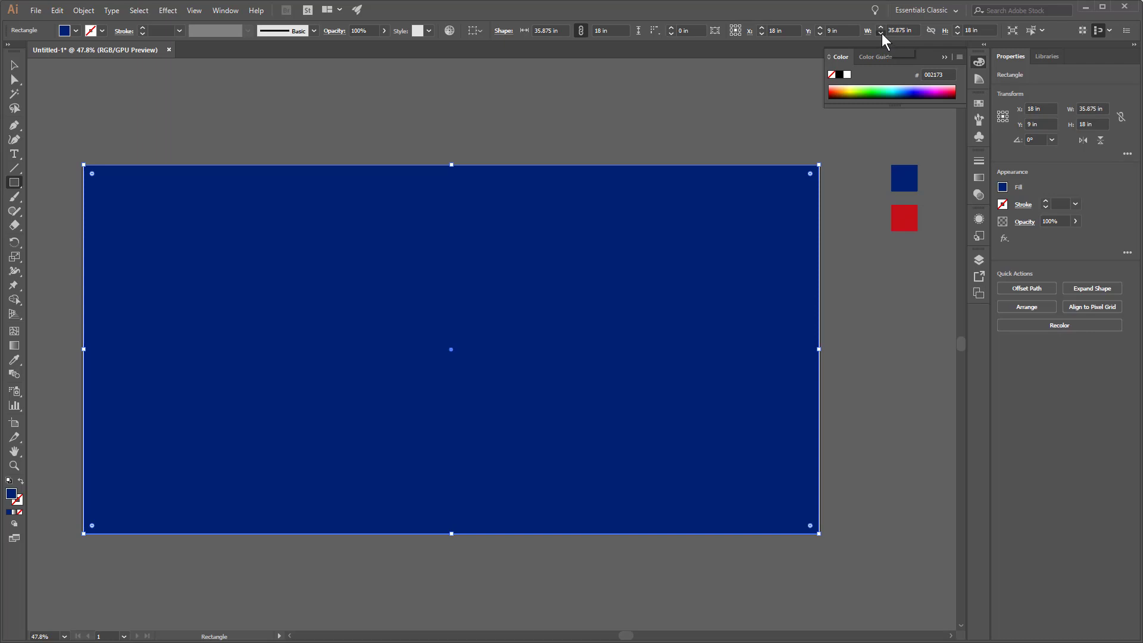
left_click(881, 33)
left_click(881, 27)
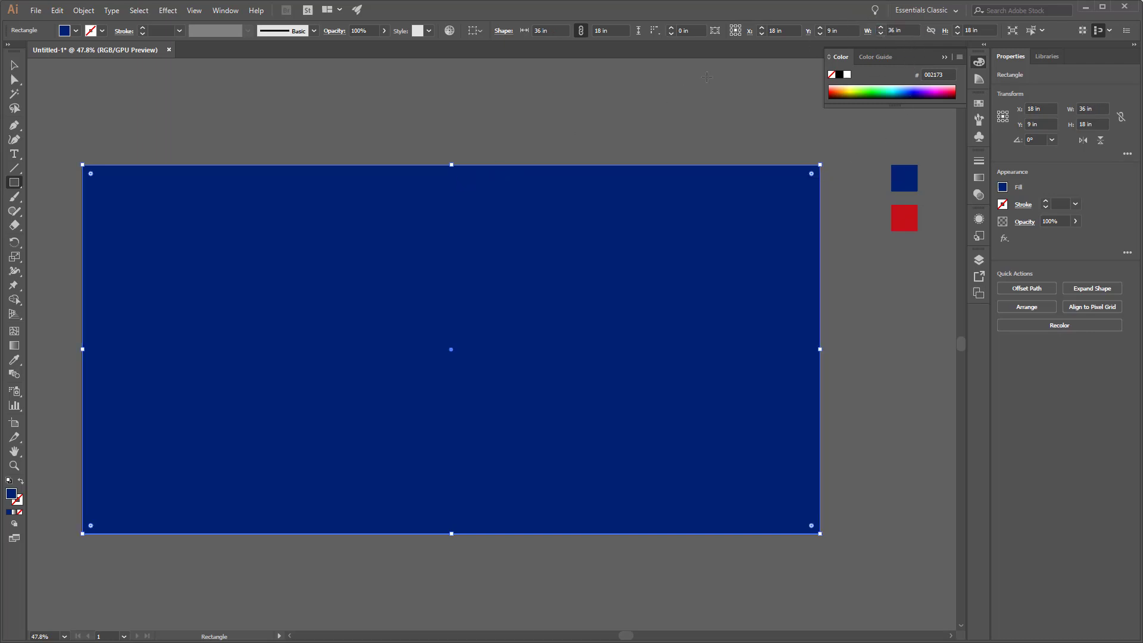
left_click(732, 26)
left_click(16, 65)
left_click(140, 132)
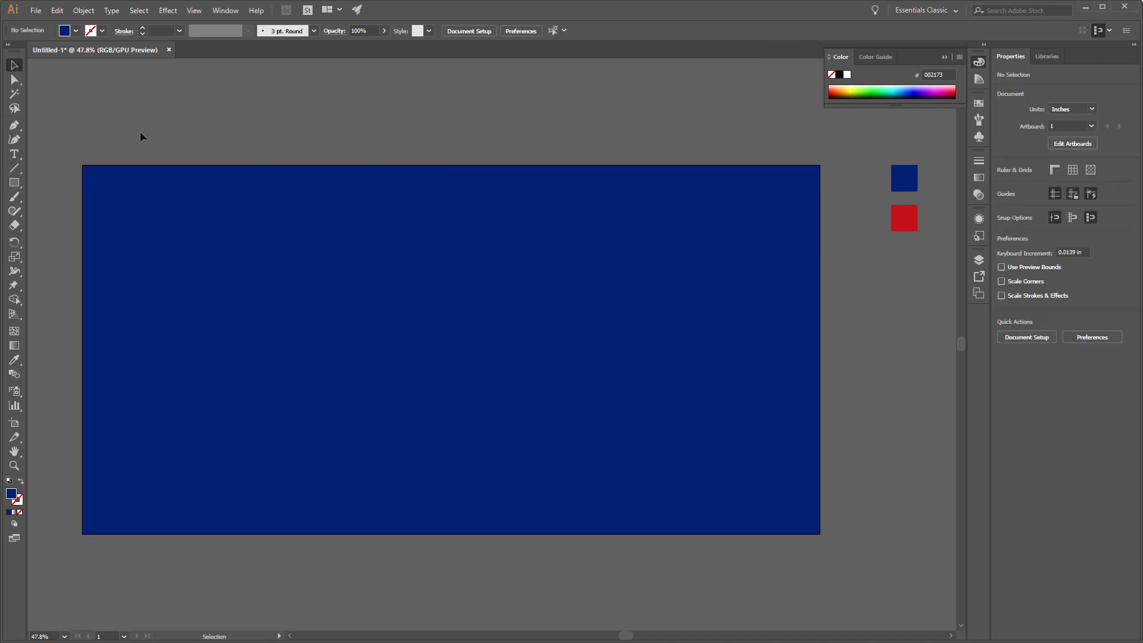
Draw two Line Segment diagonals between opposite corners of the blue field and select both.
left_click(263, 212)
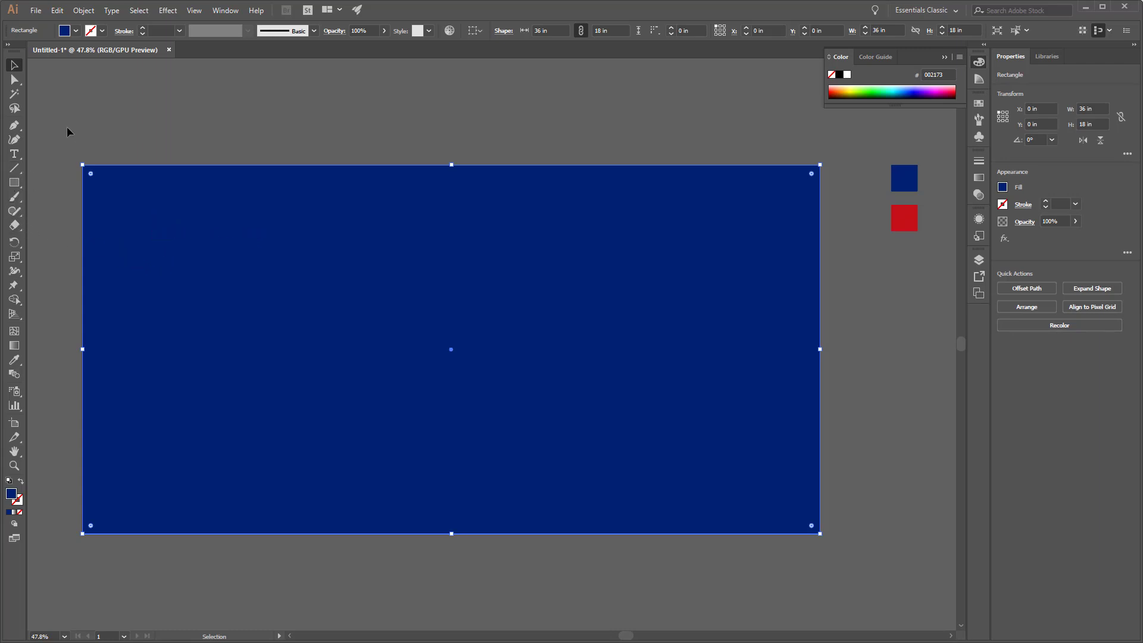
left_click(47, 169)
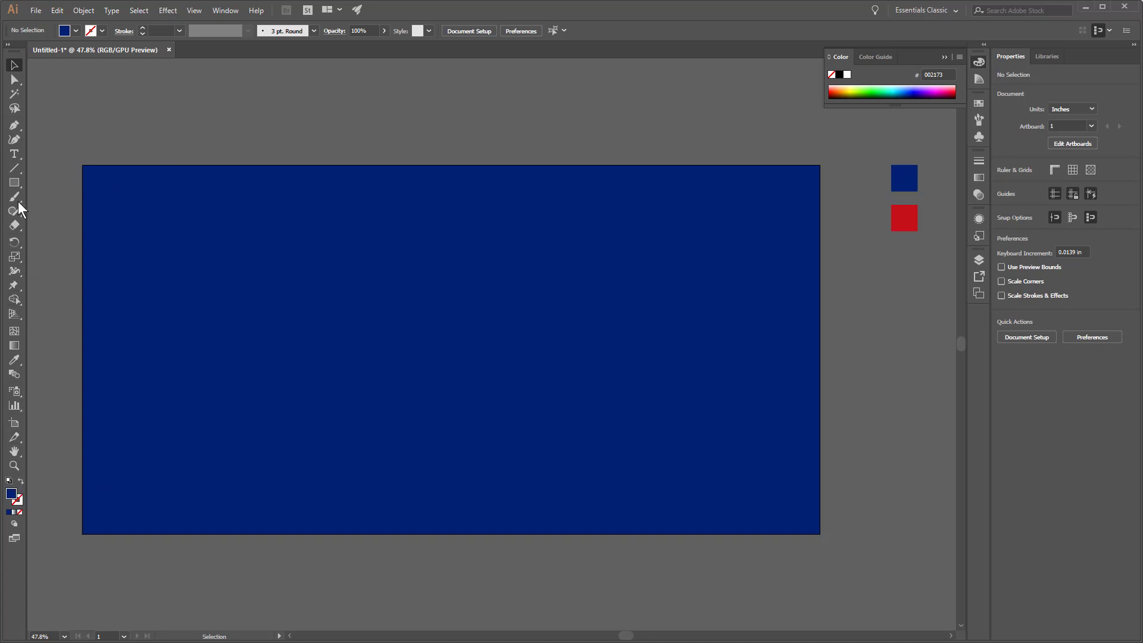
left_click(13, 168)
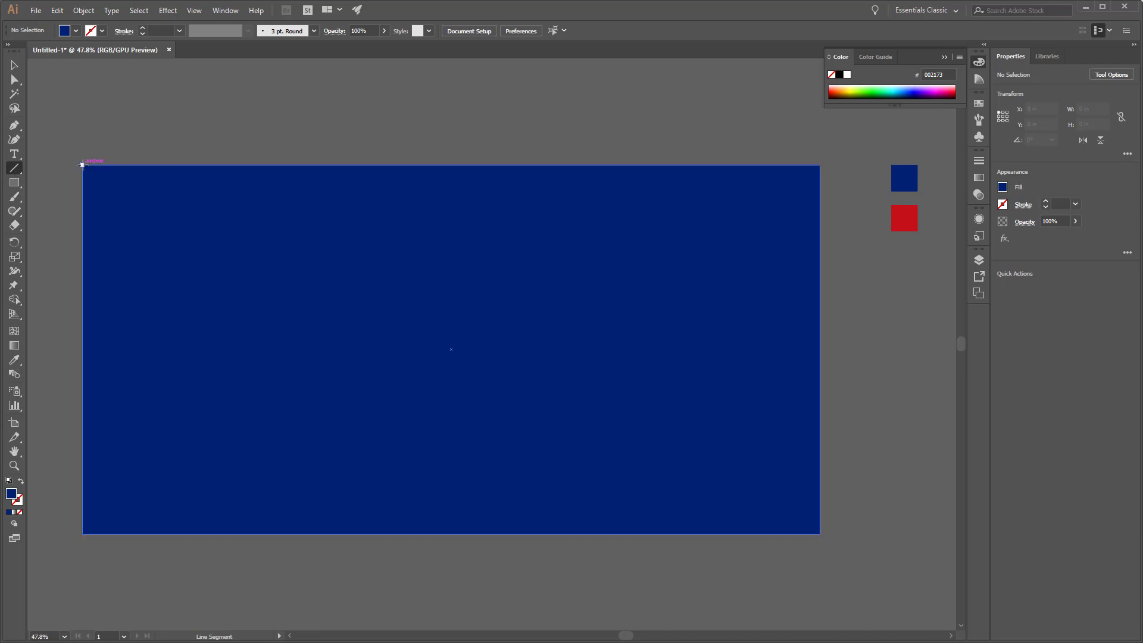
left_click_drag(82, 165, 820, 533)
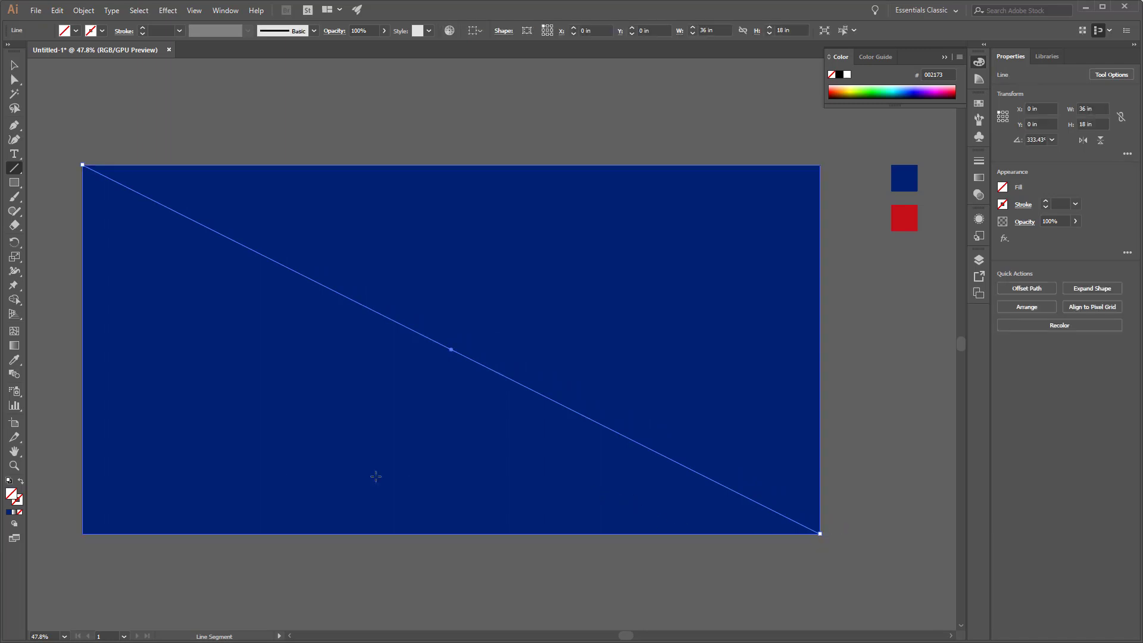
left_click_drag(82, 533, 819, 165)
left_click(11, 66)
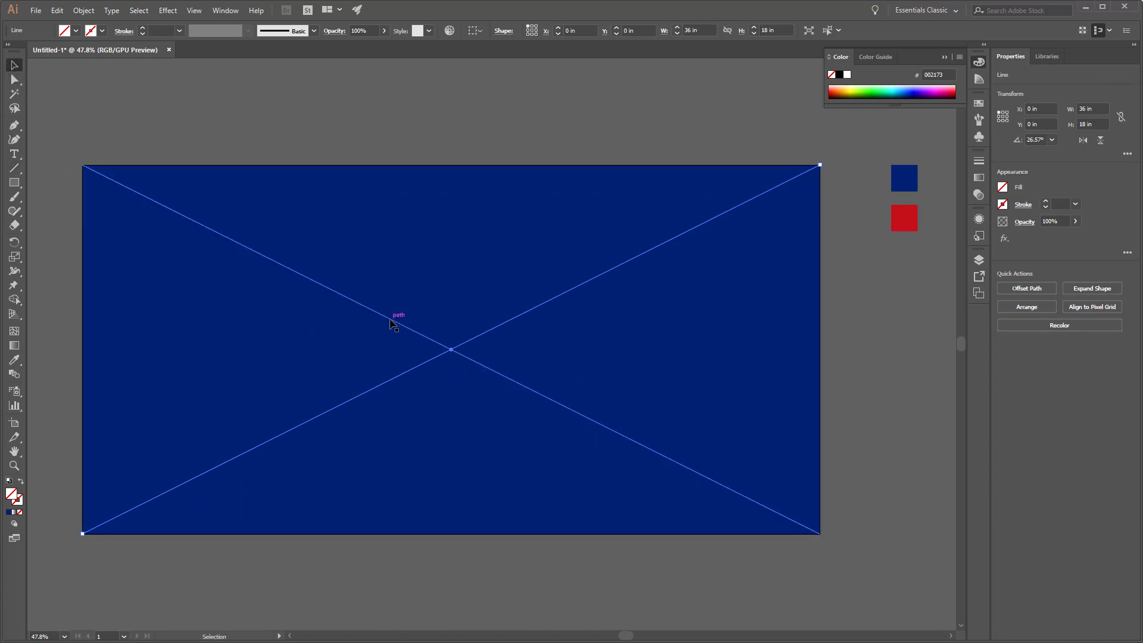
left_click(391, 323, "shift")
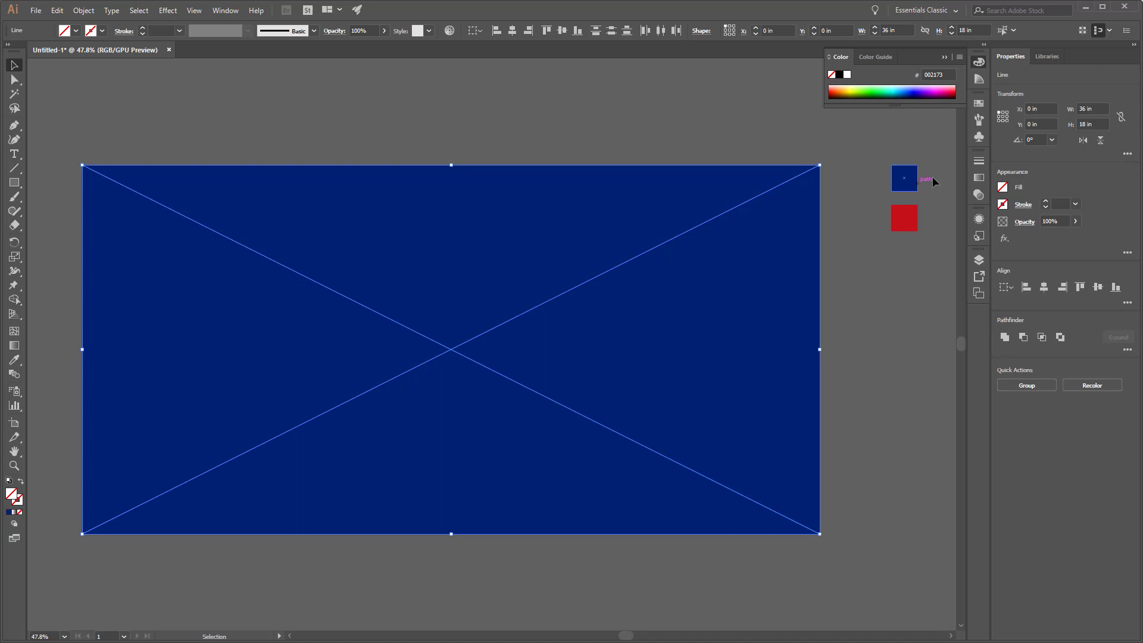
Give both diagonals a white 3.6 in (91.44 mm) stroke, then reselect the two lines.
left_click(975, 162)
left_click(894, 172)
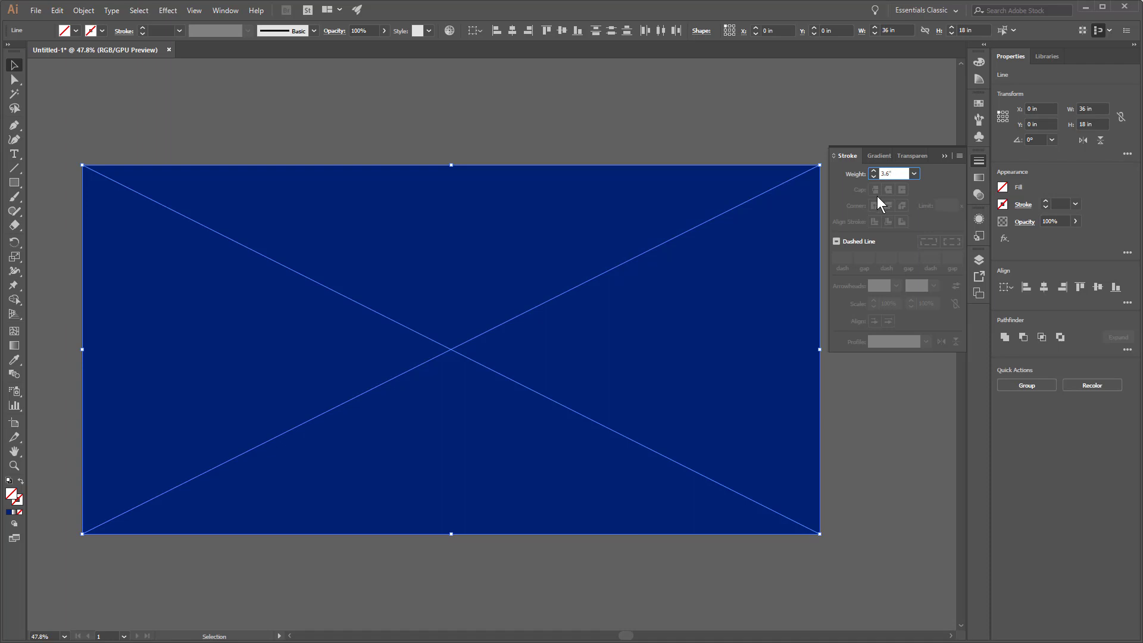
key("Return")
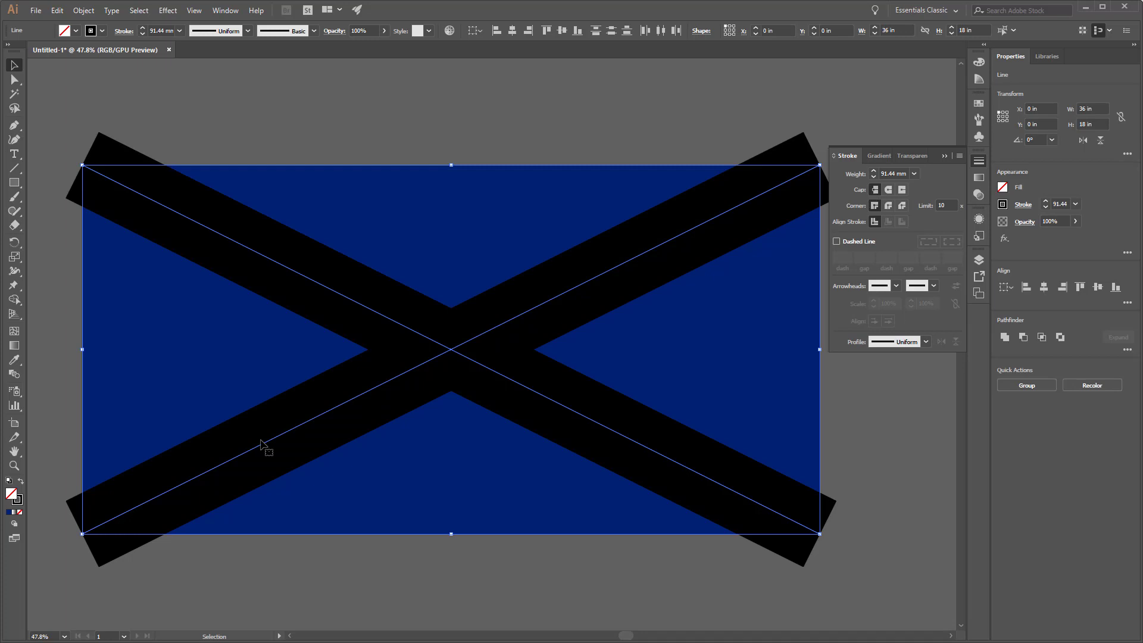
left_click(8, 512)
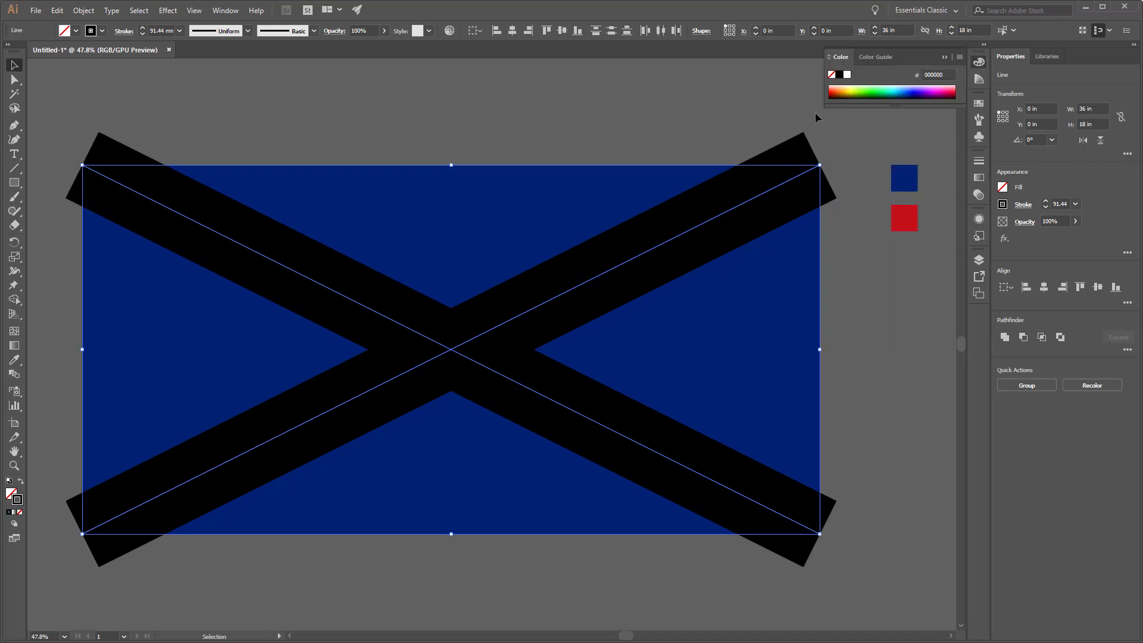
left_click(846, 75)
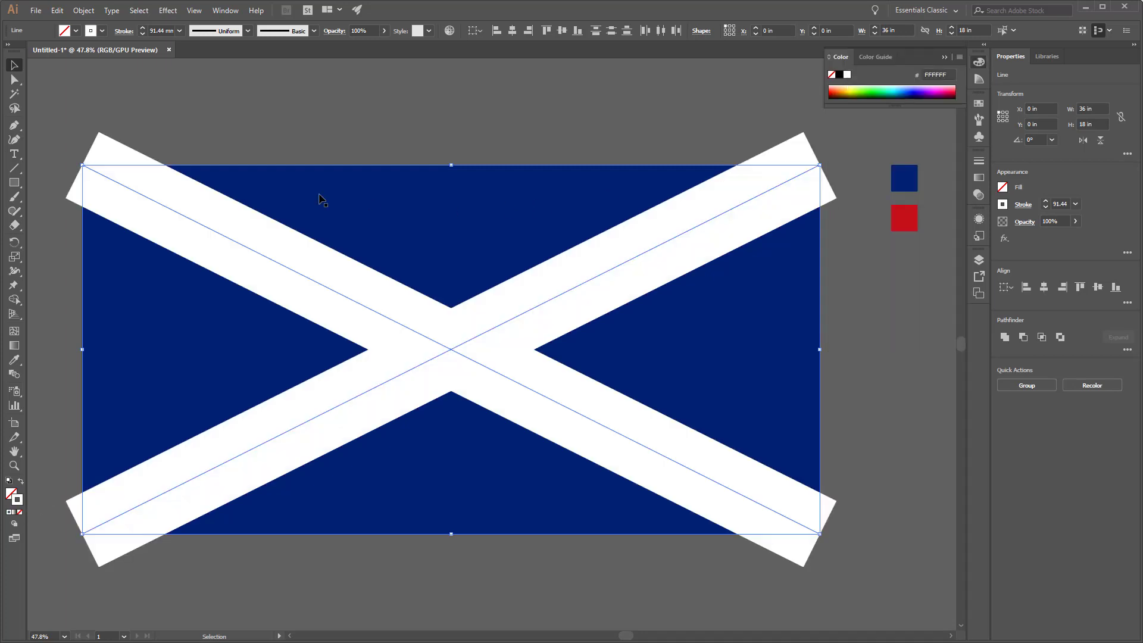
left_click(50, 93)
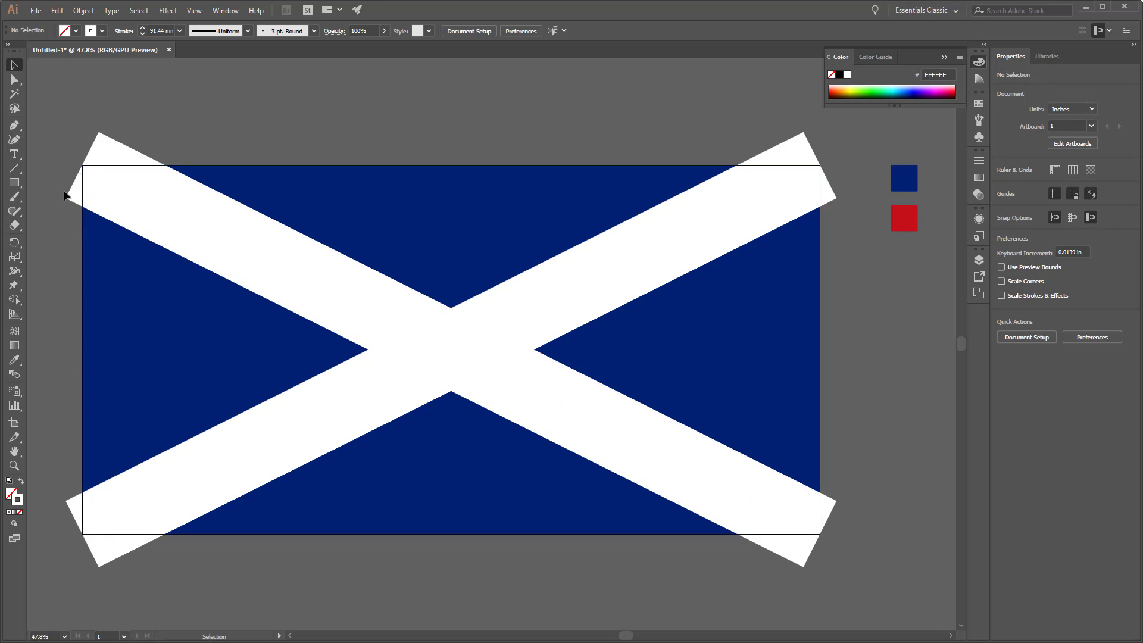
left_click(148, 220)
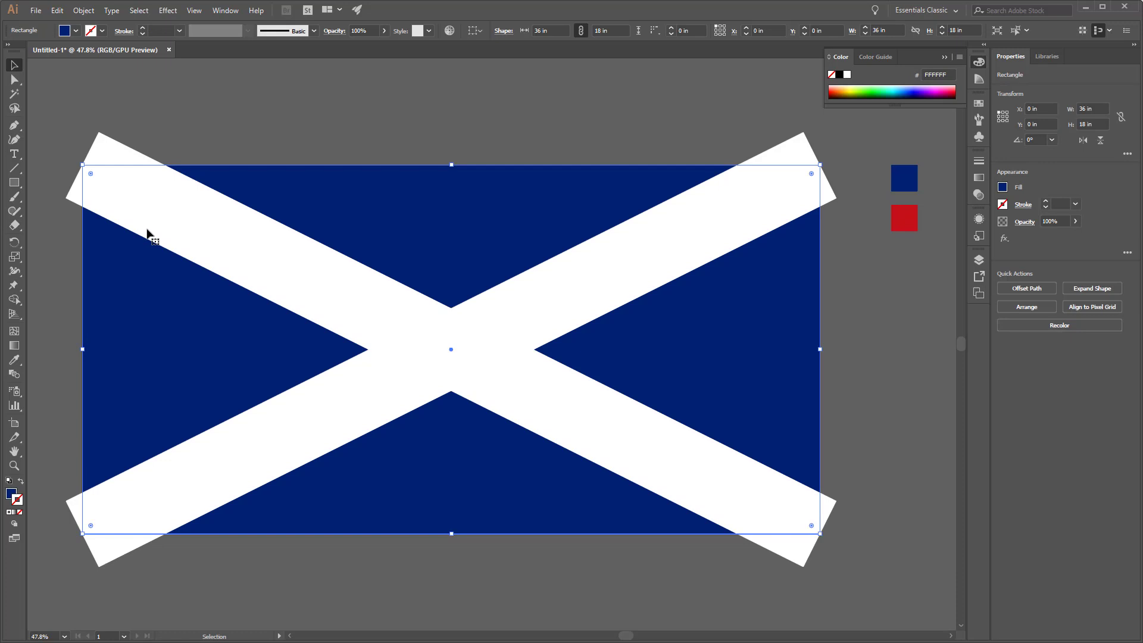
left_click(267, 255)
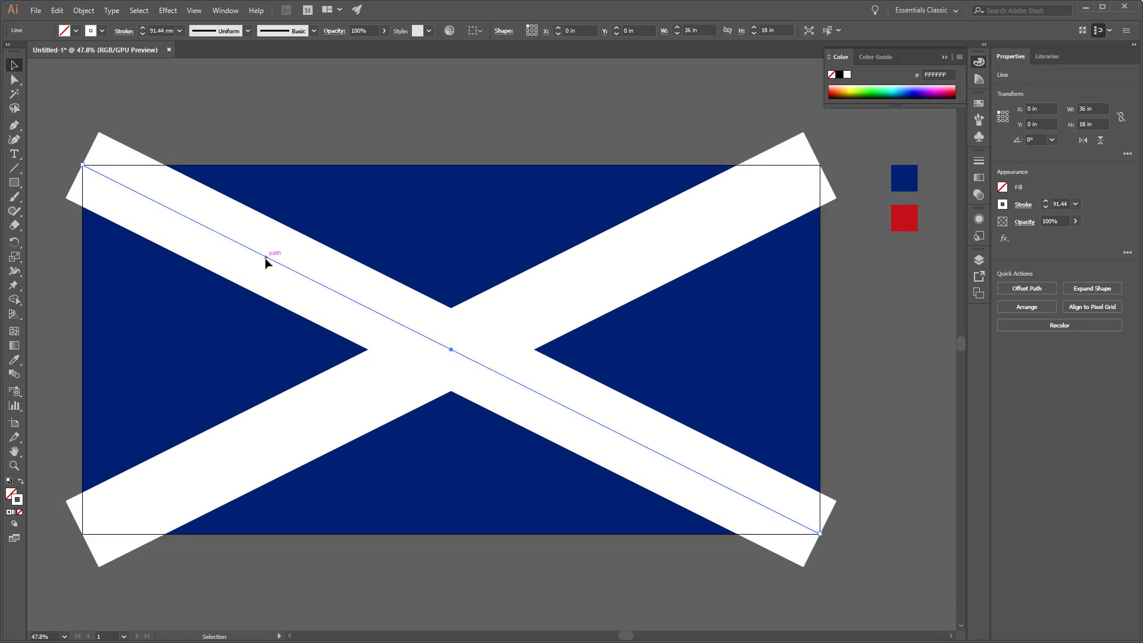
left_click(361, 395, "shift")
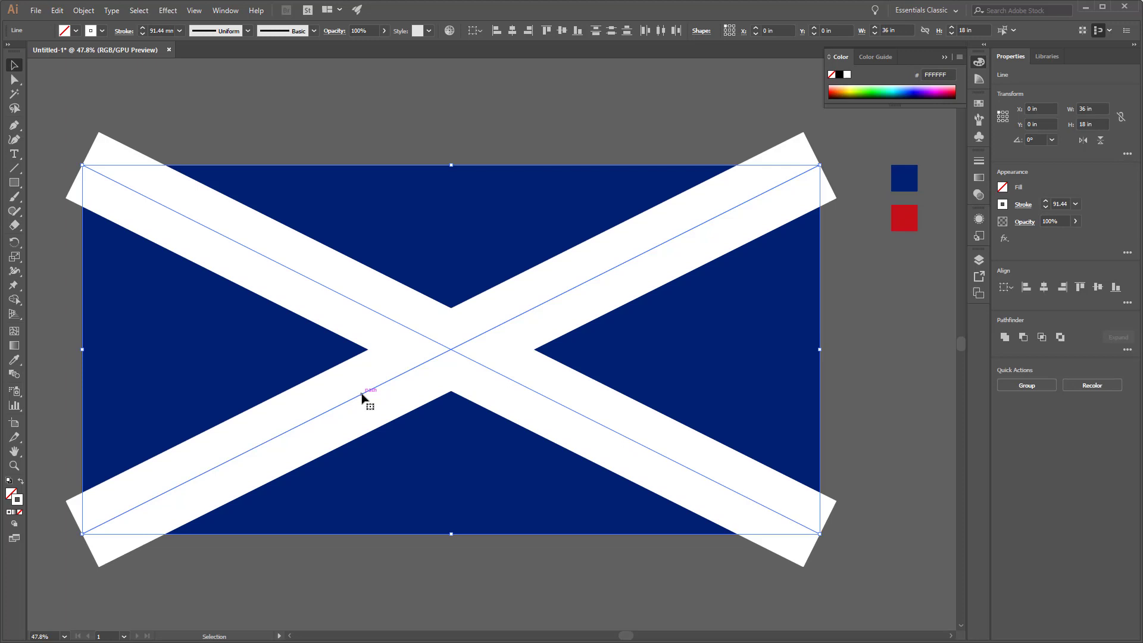
Expand the white X strokes with Fill and Stroke checked into a filled group.
left_click(87, 12)
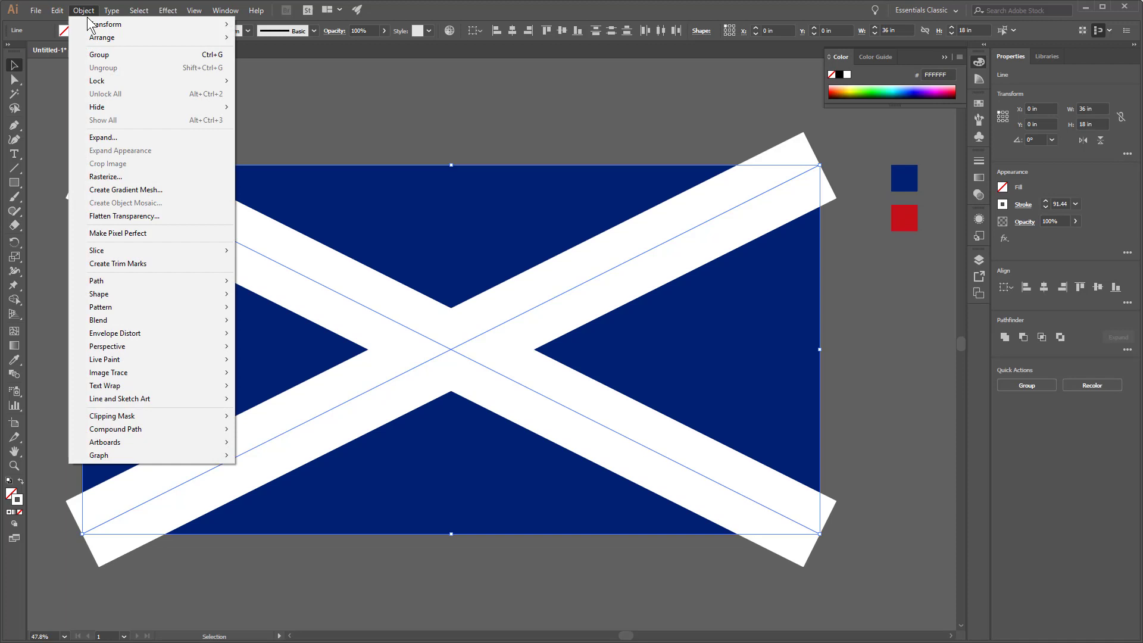
left_click(106, 139)
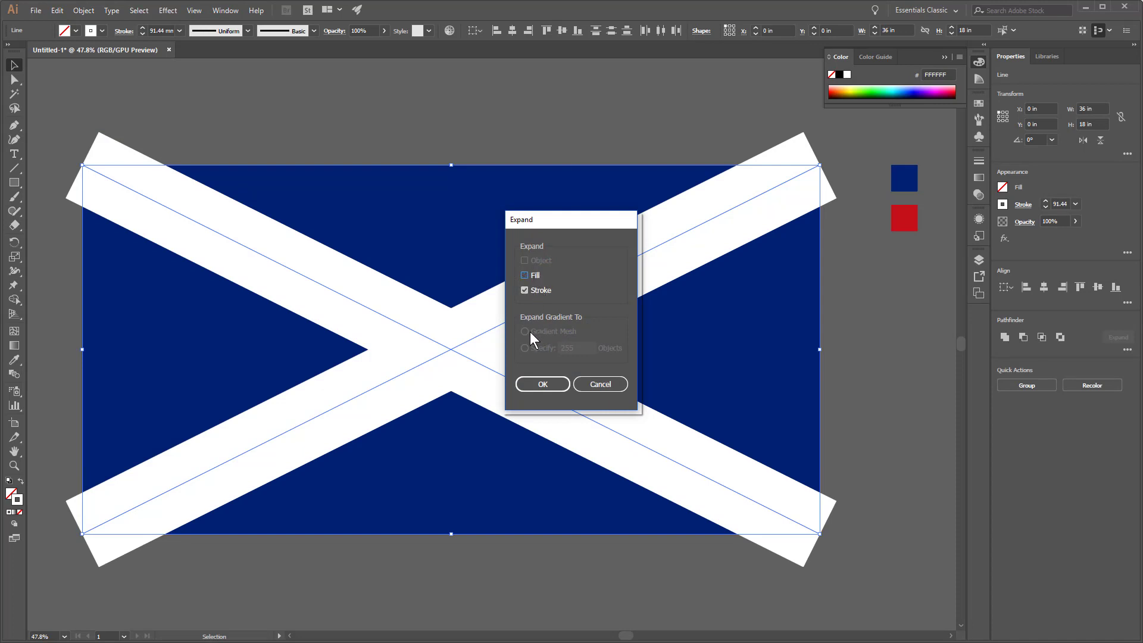
left_click(542, 384)
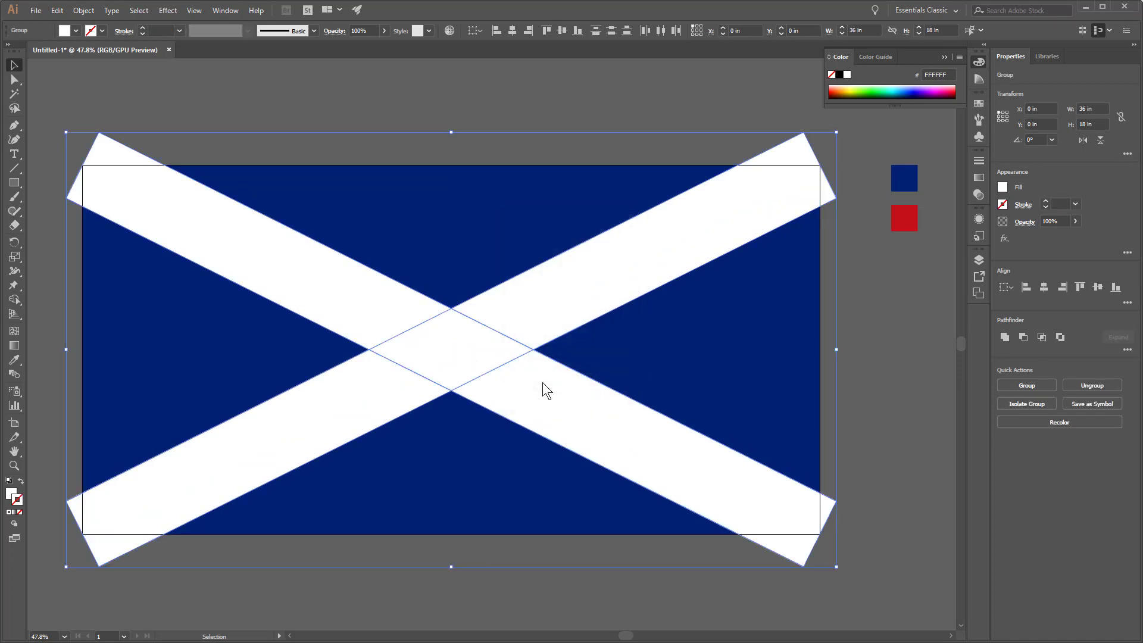
left_click(173, 122)
left_click(148, 173)
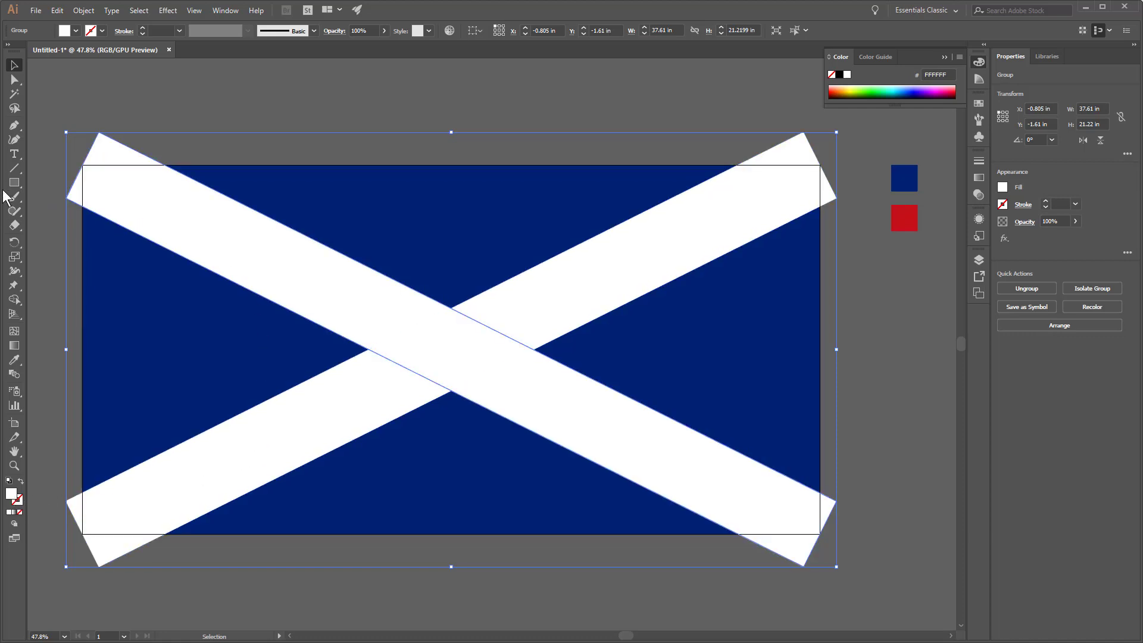
left_click(14, 168)
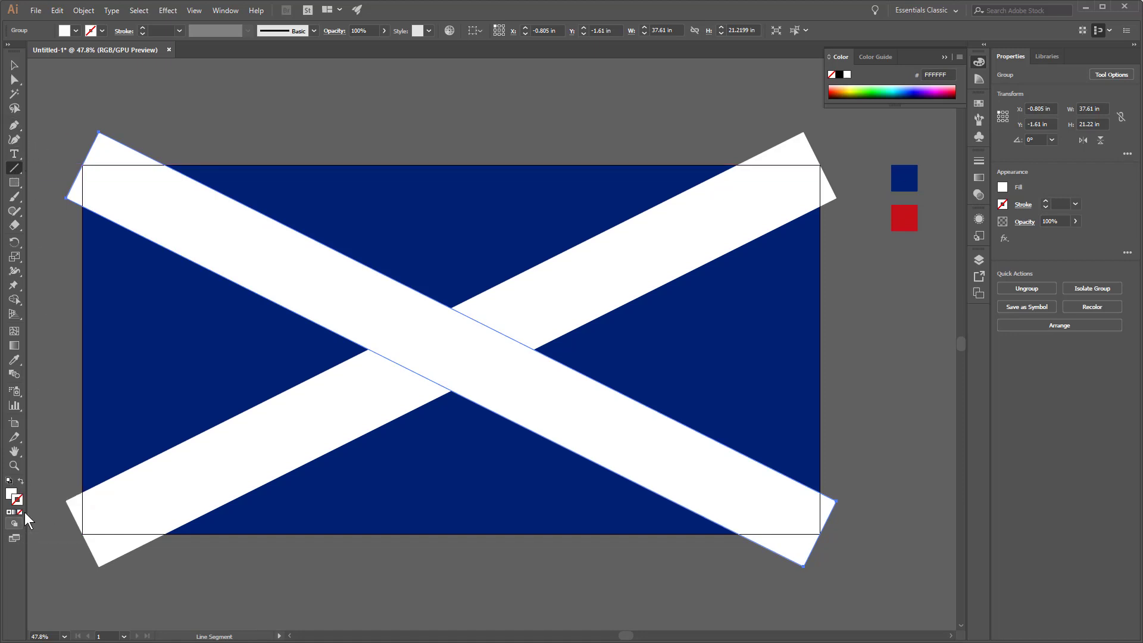
With a black stroke, draw top-left to bottom-right and top-right to bottom-left diagonals.
left_click(14, 65)
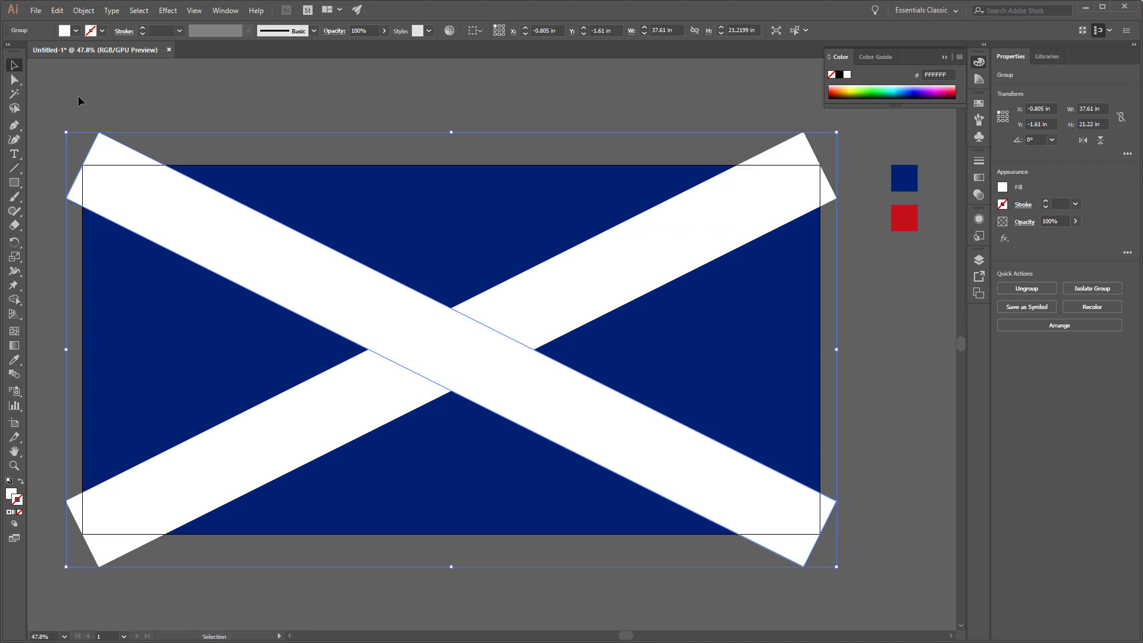
left_click(77, 96)
left_click(840, 76)
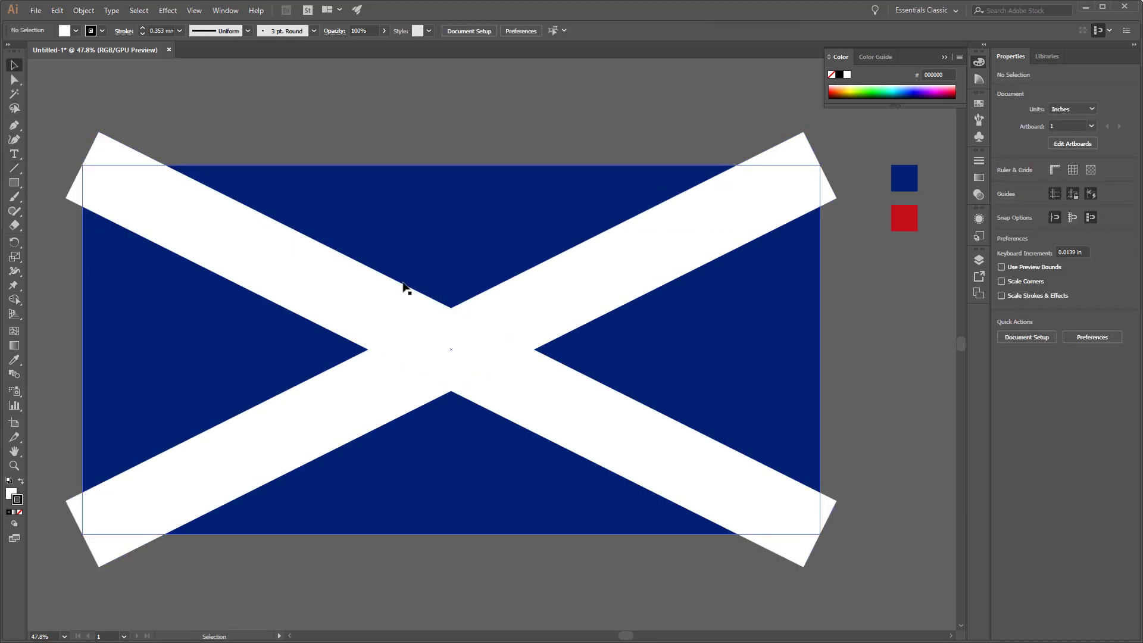
left_click(9, 498)
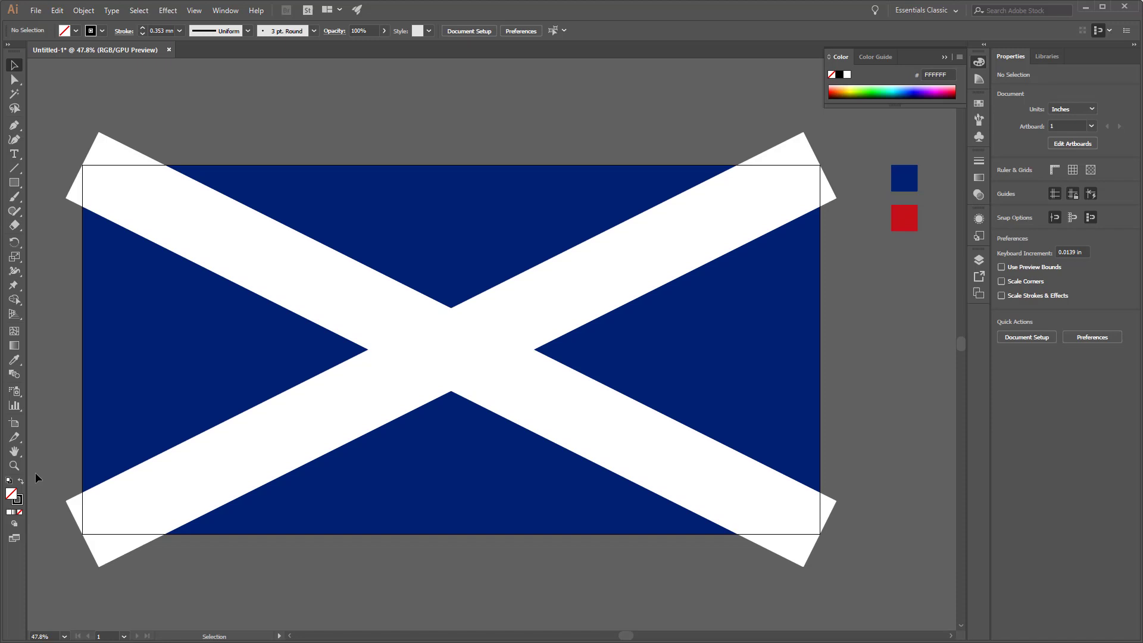
left_click(15, 167)
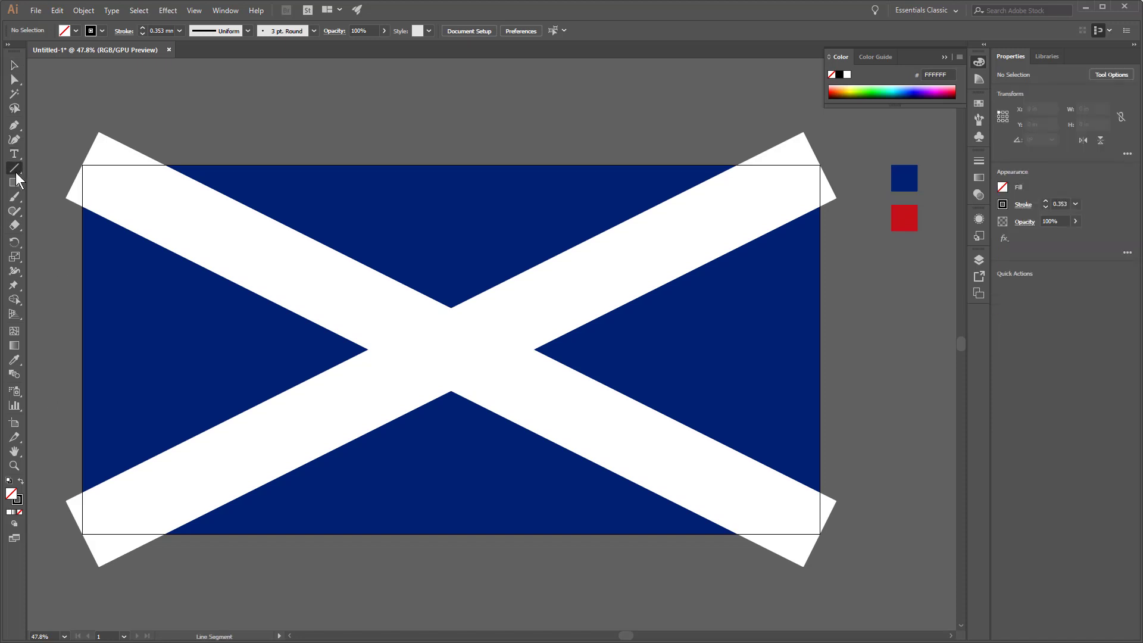
left_click_drag(83, 166, 821, 533)
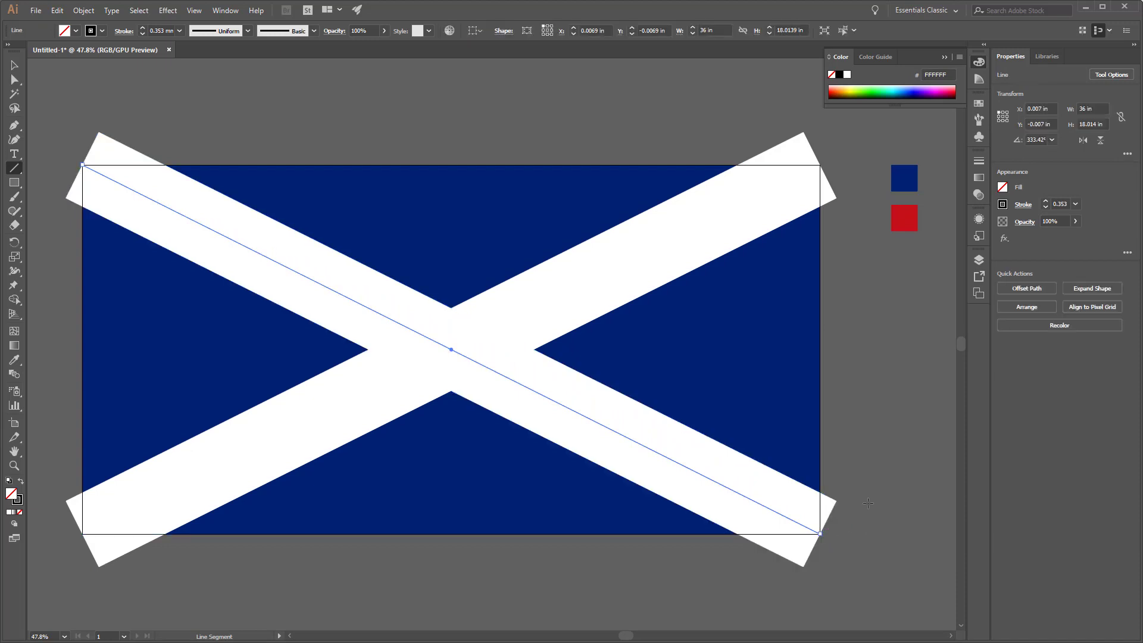
left_click_drag(819, 166, 113, 510)
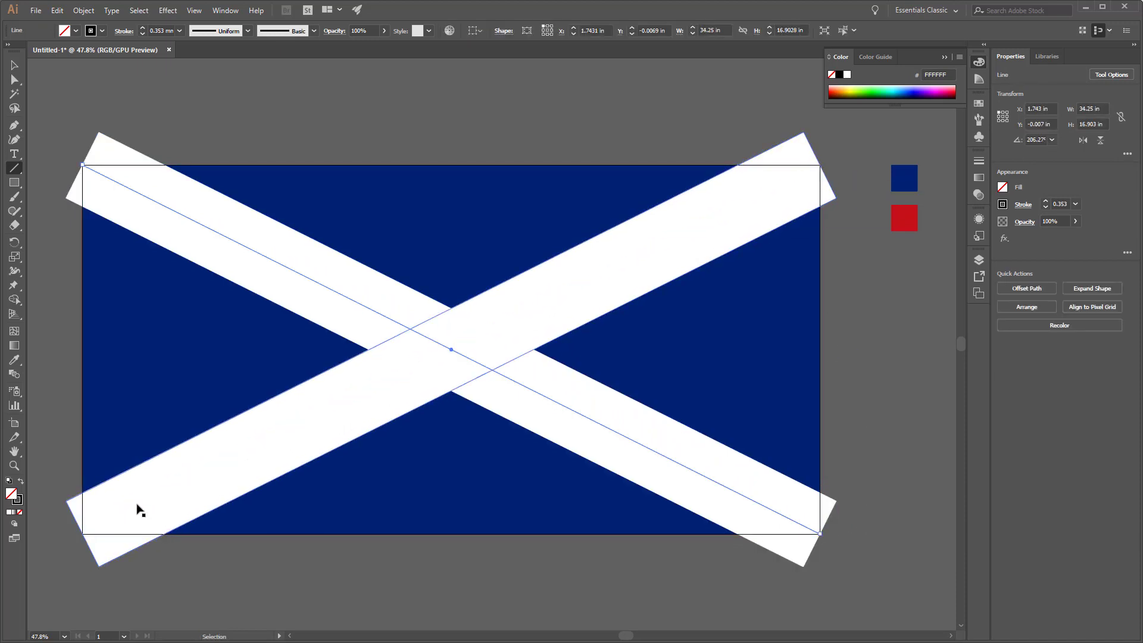
key("ctrl+z")
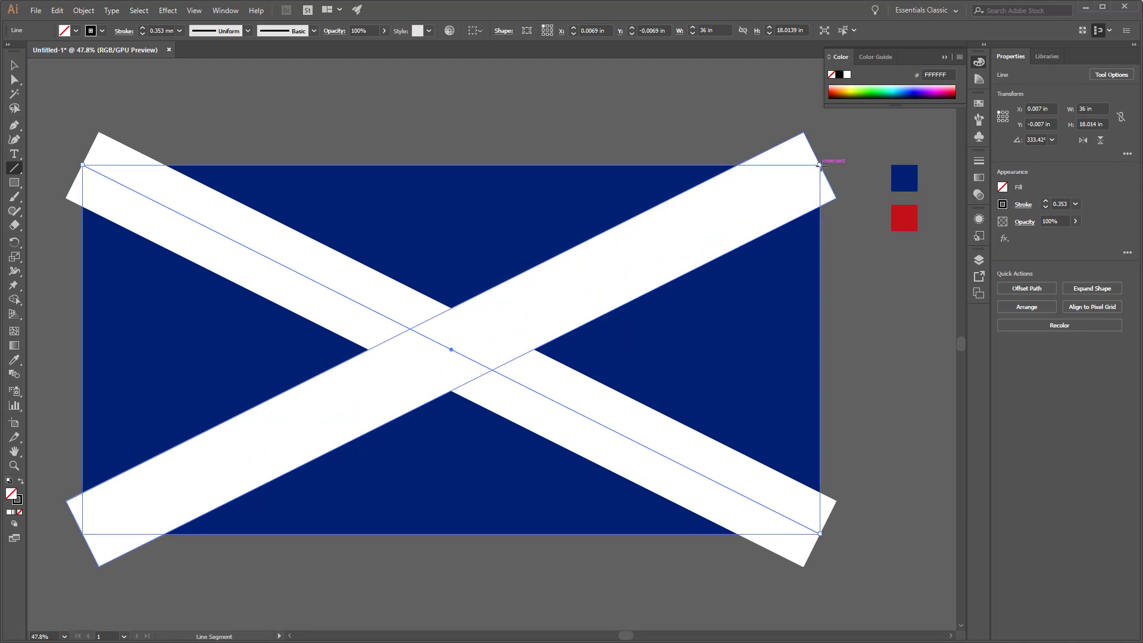
left_click_drag(820, 165, 83, 533)
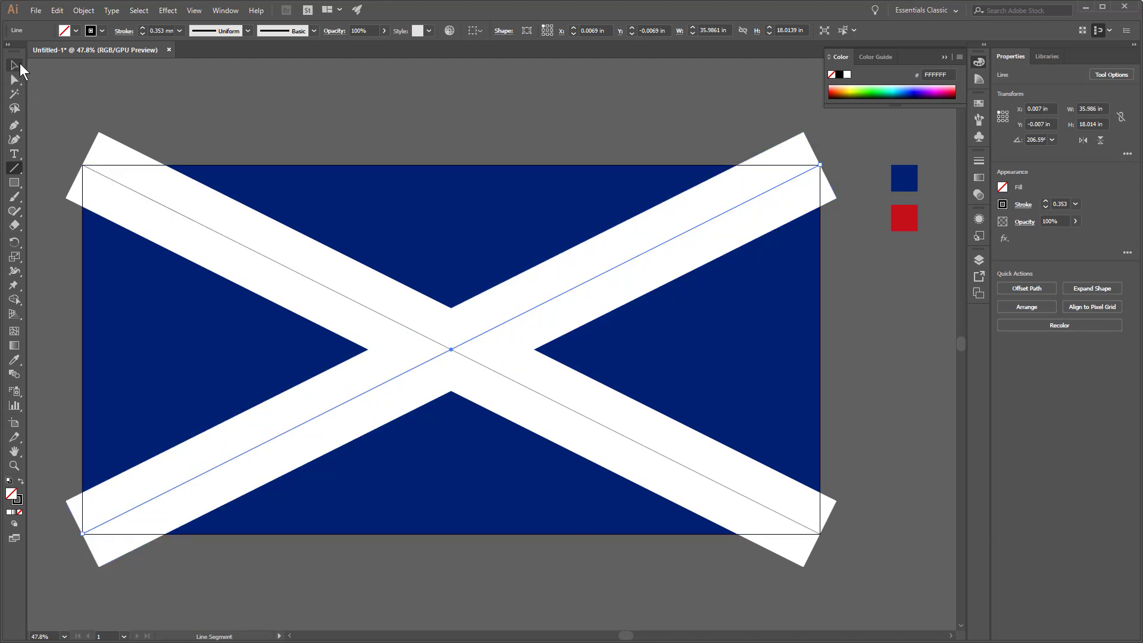
Select both white diagonal strips of the X together and open the Object menu.
left_click(19, 63)
left_click(105, 113)
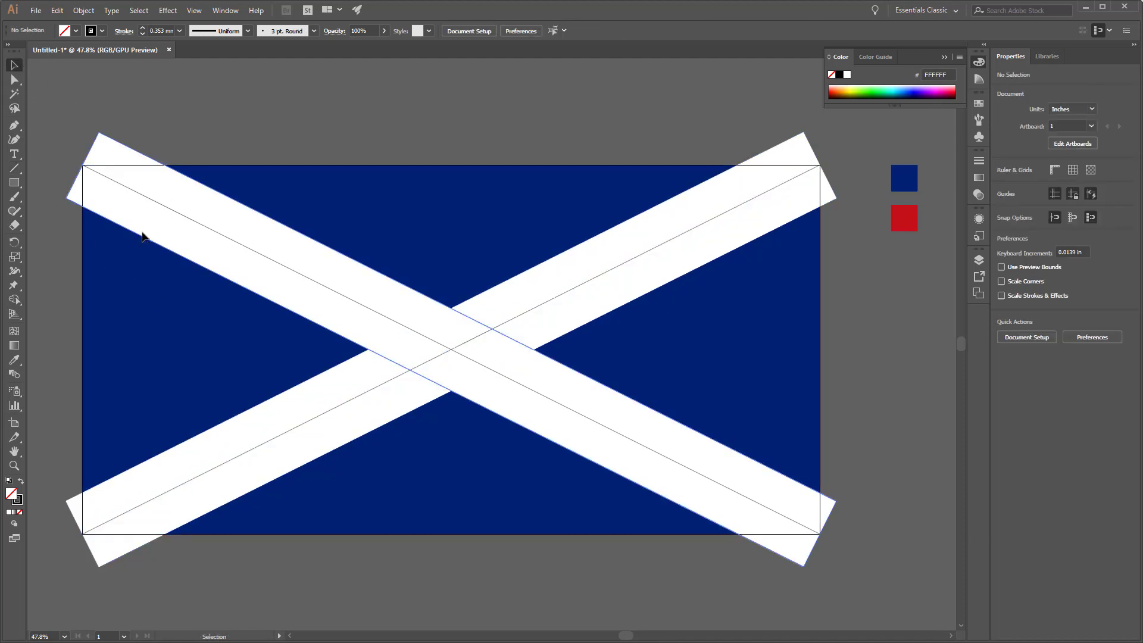
left_click(143, 236)
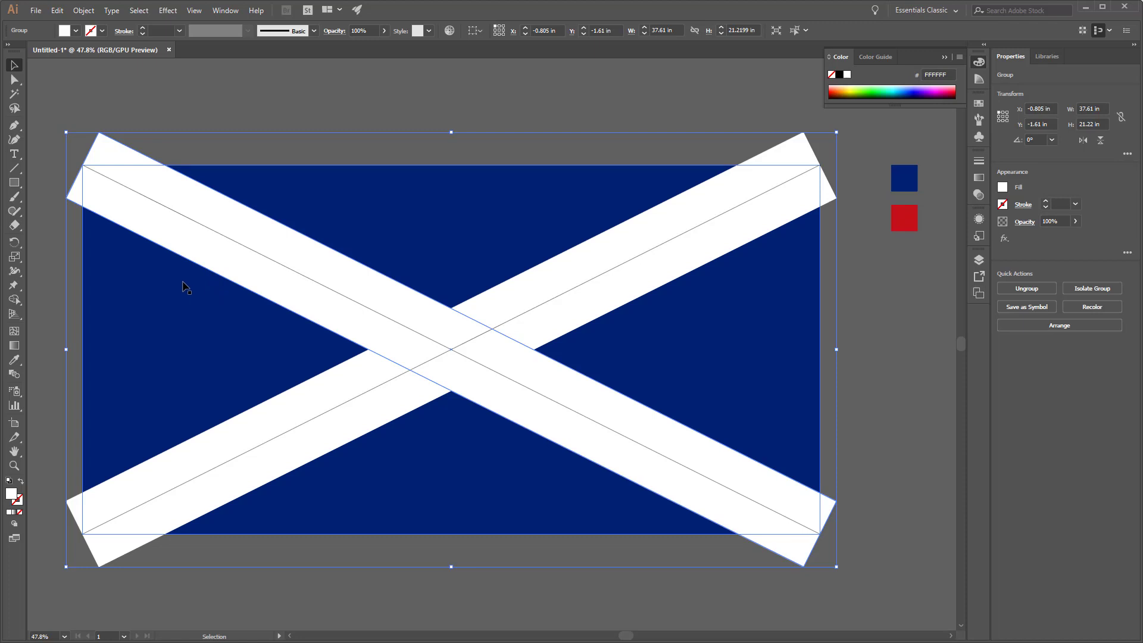
left_click(136, 115)
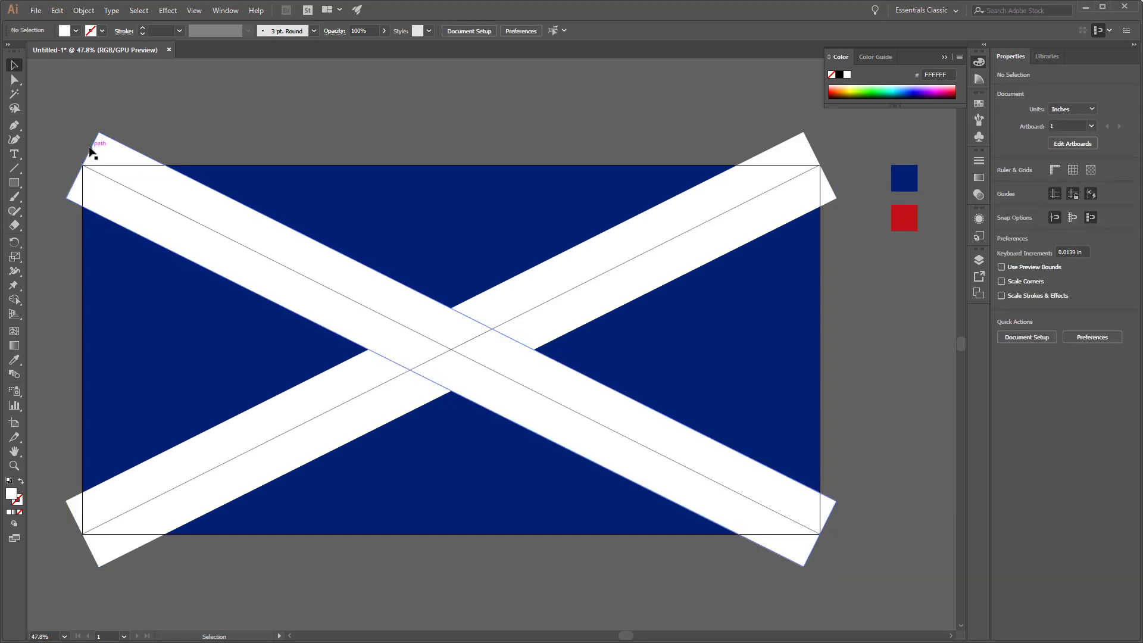
left_click(91, 152)
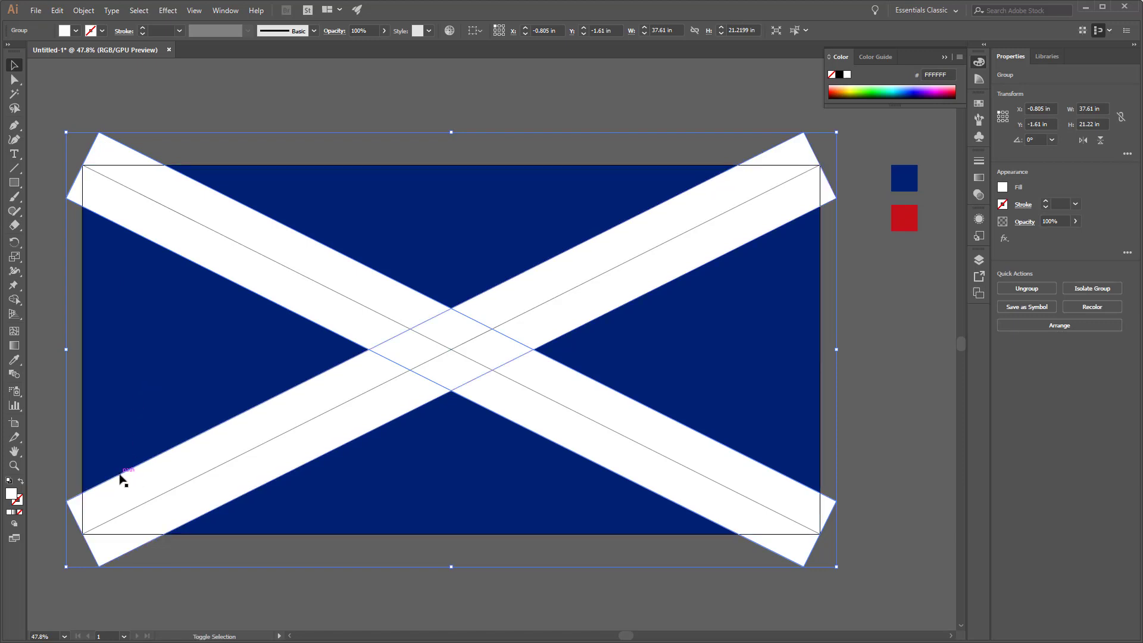
left_click(122, 477, "shift")
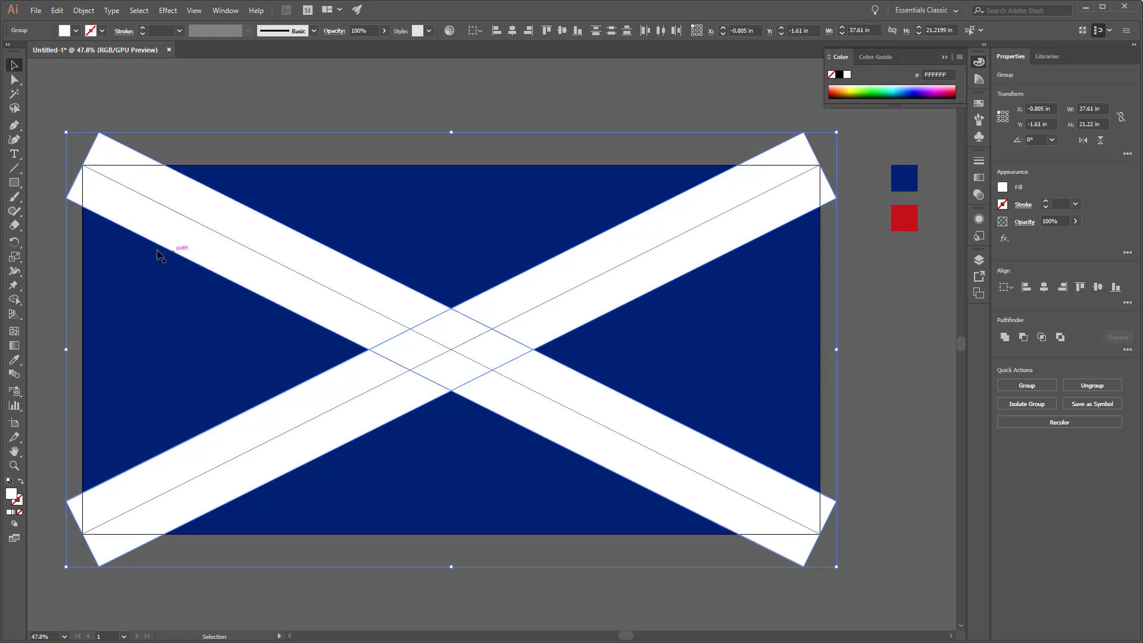
left_click(74, 136)
left_click(138, 193)
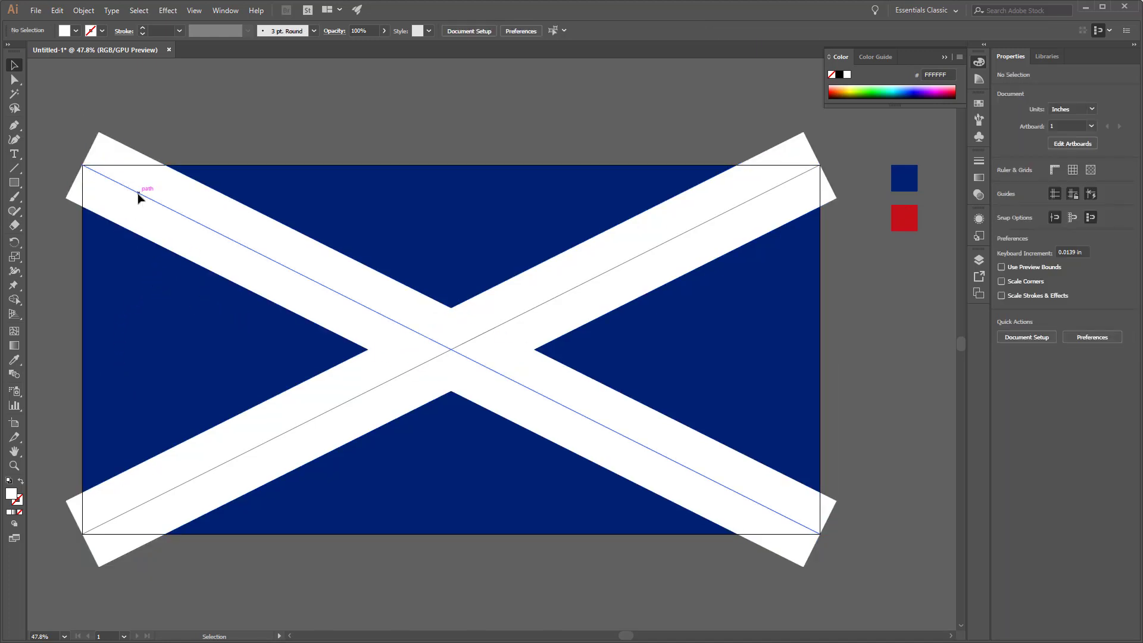
left_click(135, 316)
left_click(130, 129)
left_click(123, 148)
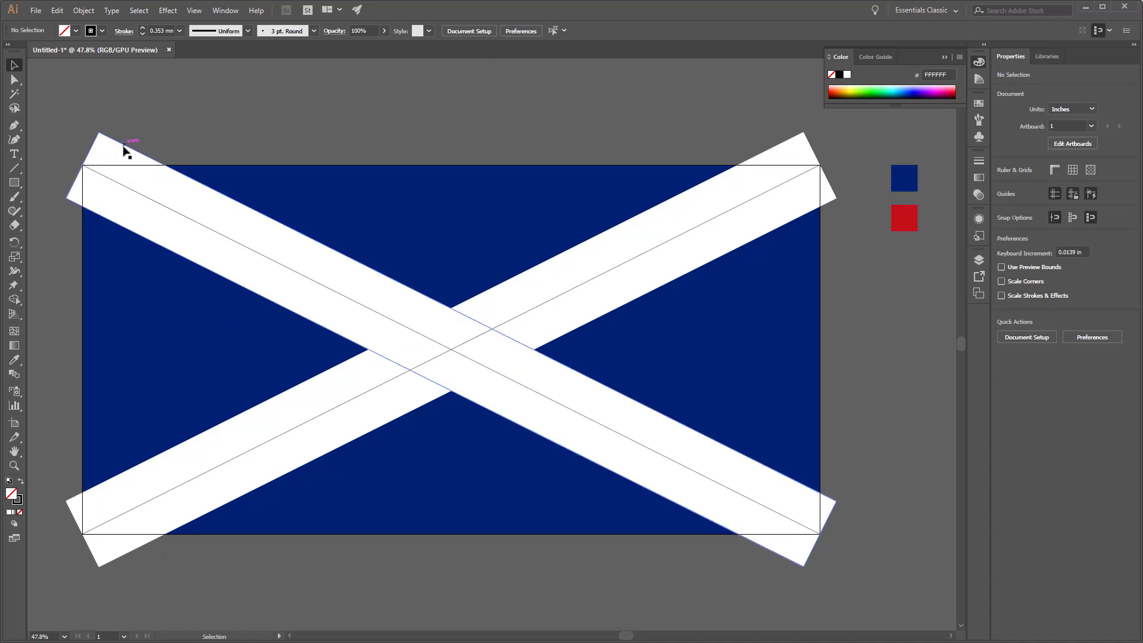
left_click(80, 502, "shift")
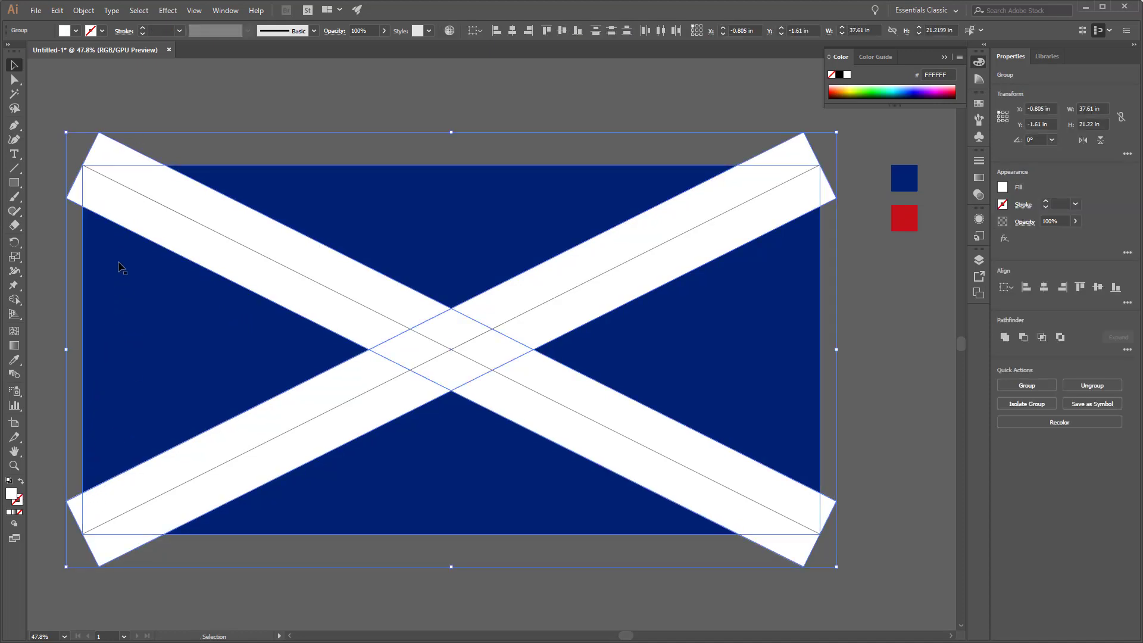
left_click(84, 11)
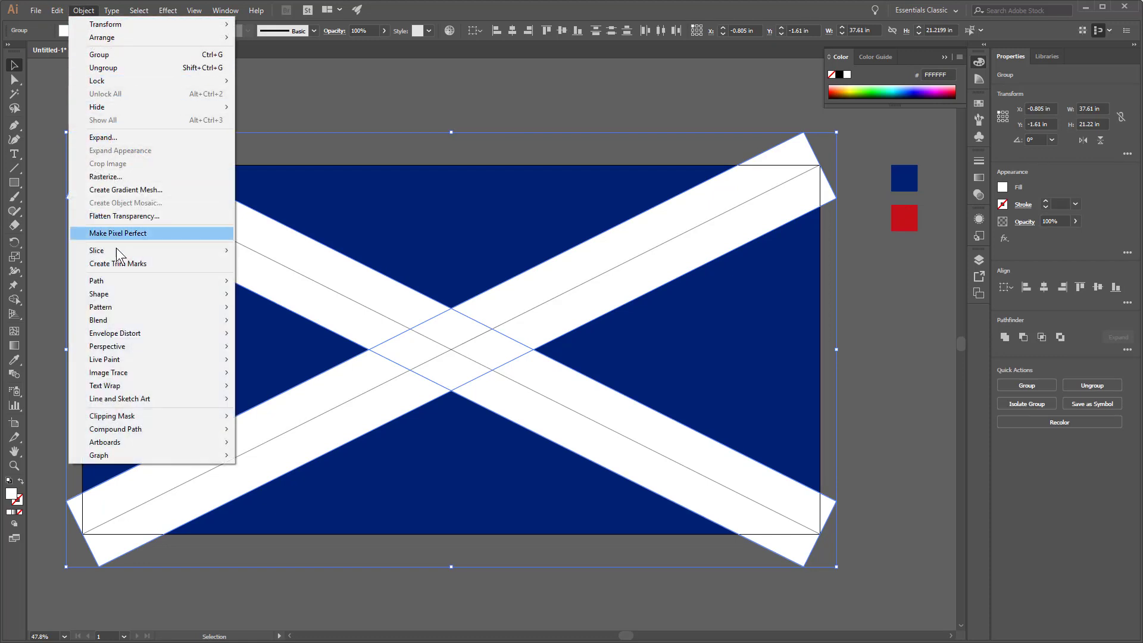
Apply Offset Path with a -0.6 in offset to the white saltire strips.
mouse_move(121, 281)
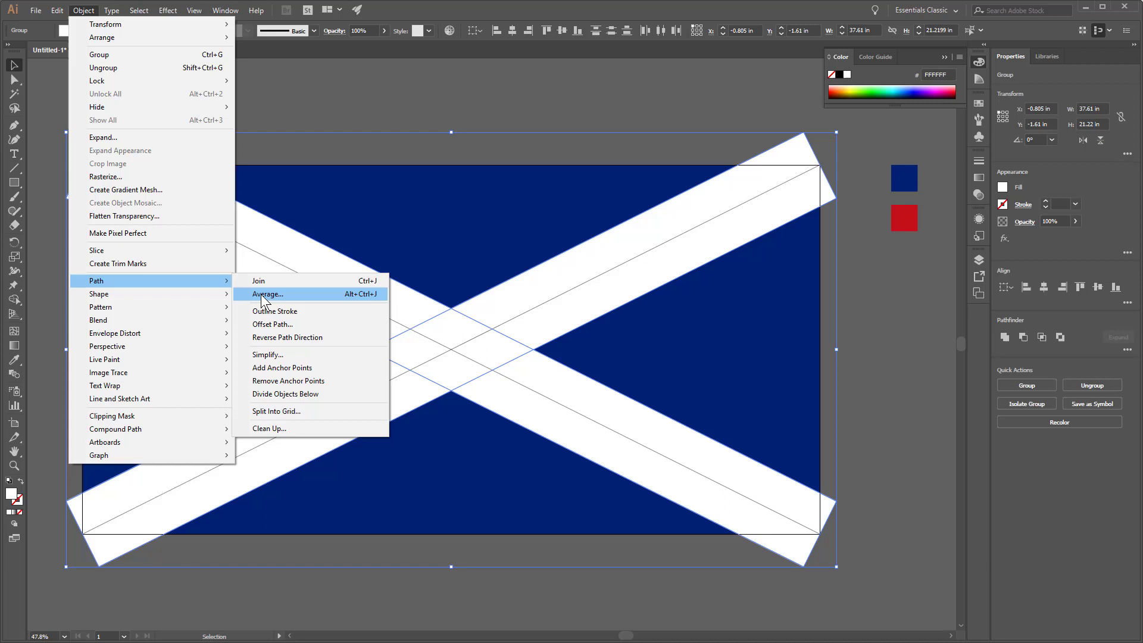
left_click(275, 326)
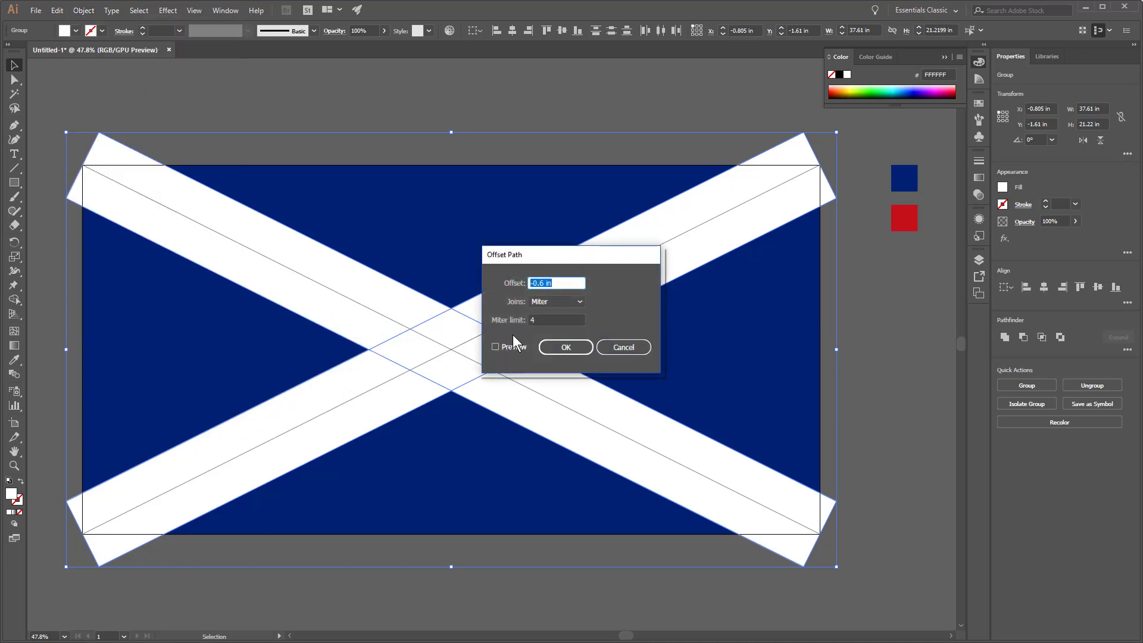
left_click(560, 282)
type("1")
left_click(513, 347)
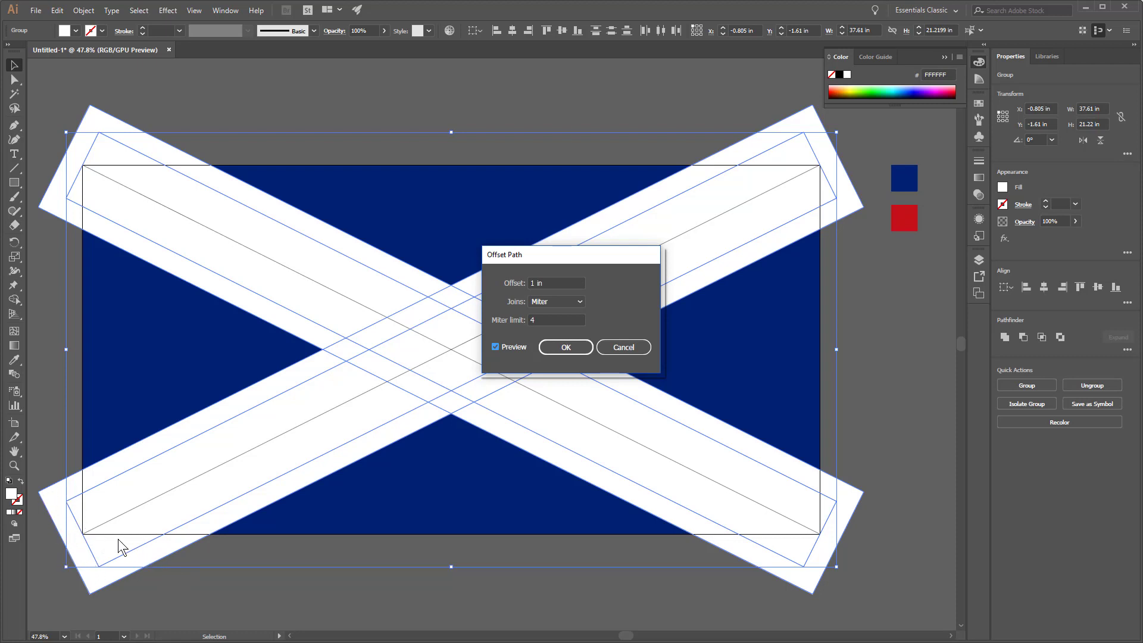
left_click(562, 284)
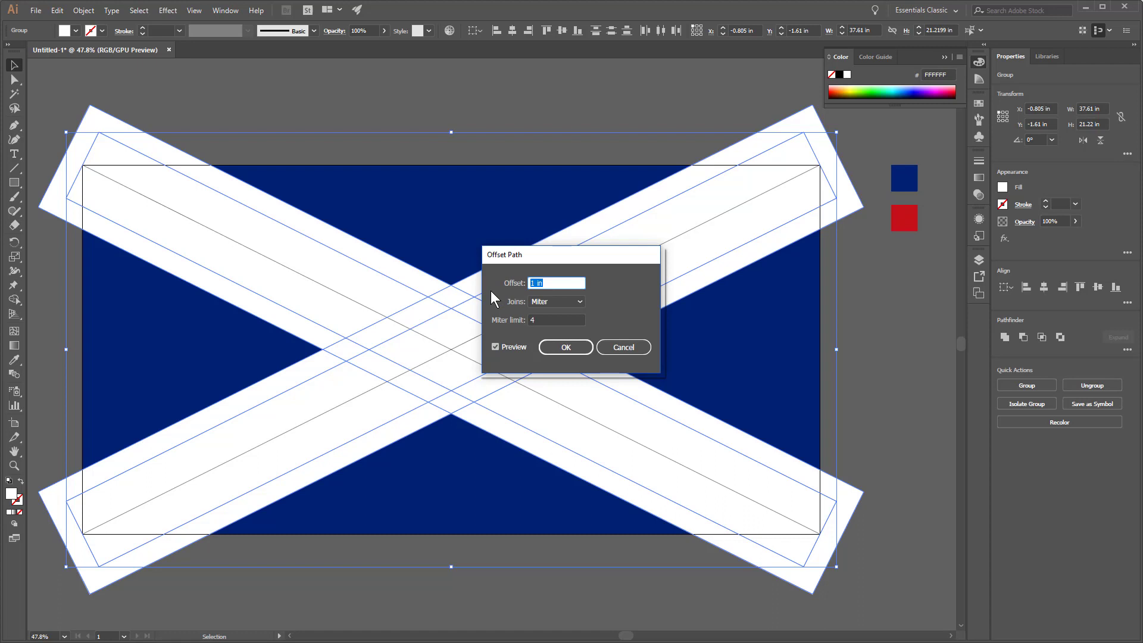
type("-.6")
key("Tab")
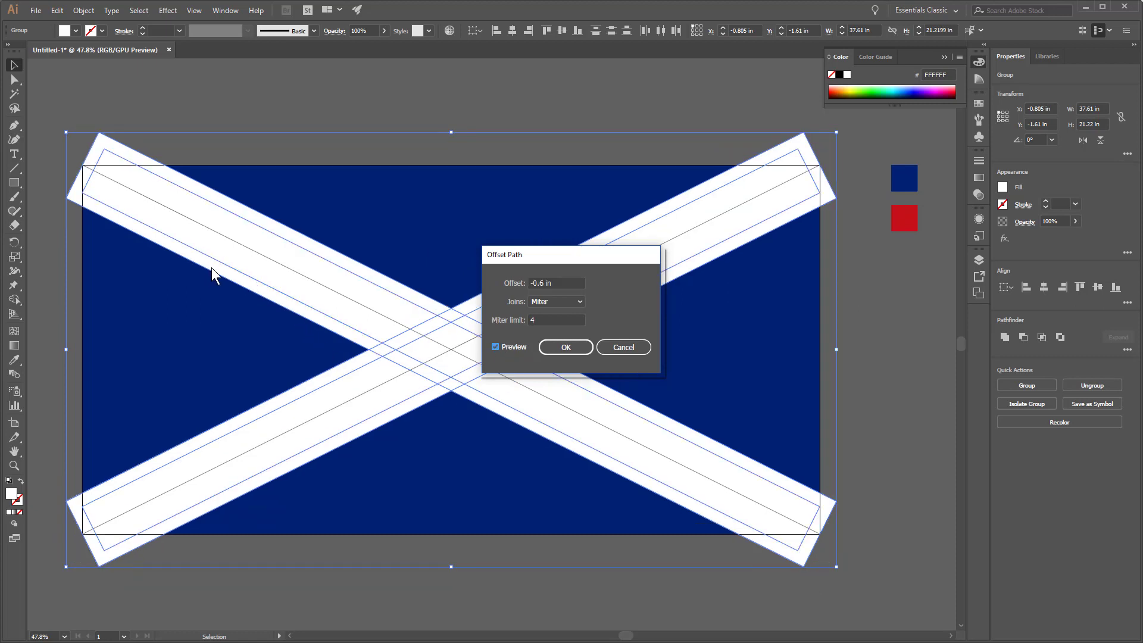
left_click(566, 348)
left_click(275, 99)
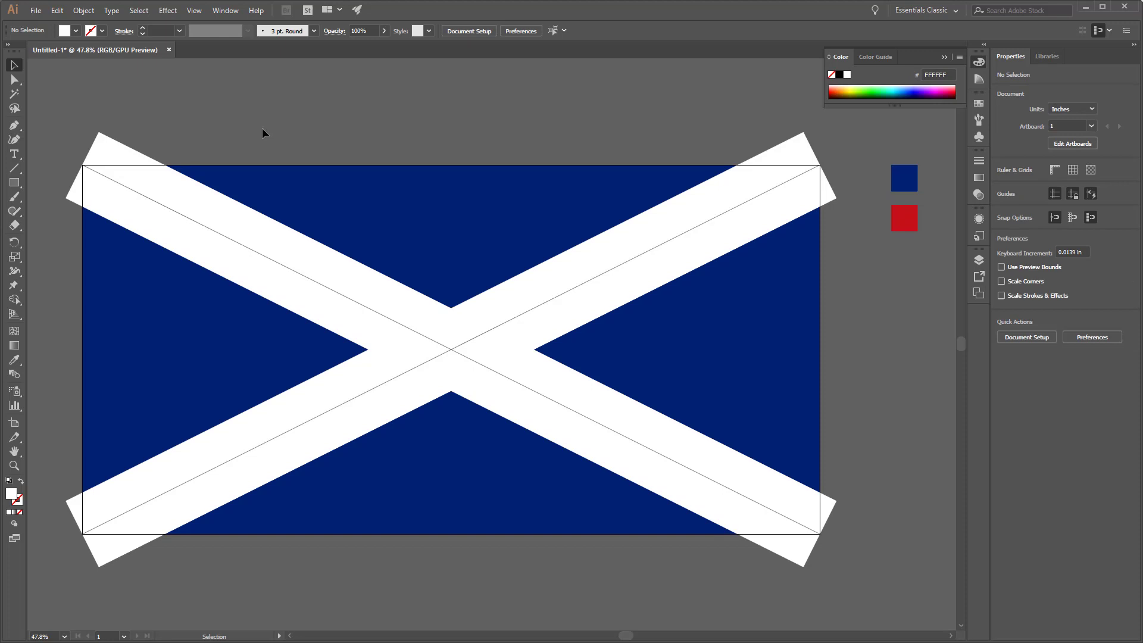
Select all the flag artwork, switch to the Live Paint Bucket, and set green as the fill.
left_click_drag(44, 97, 854, 598)
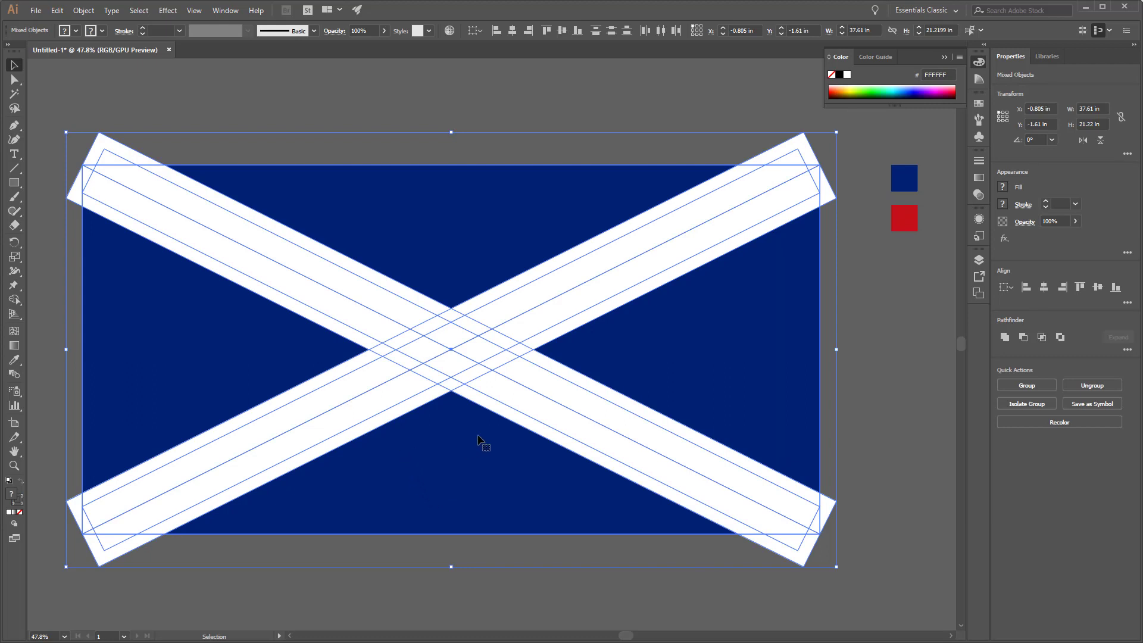
key("k")
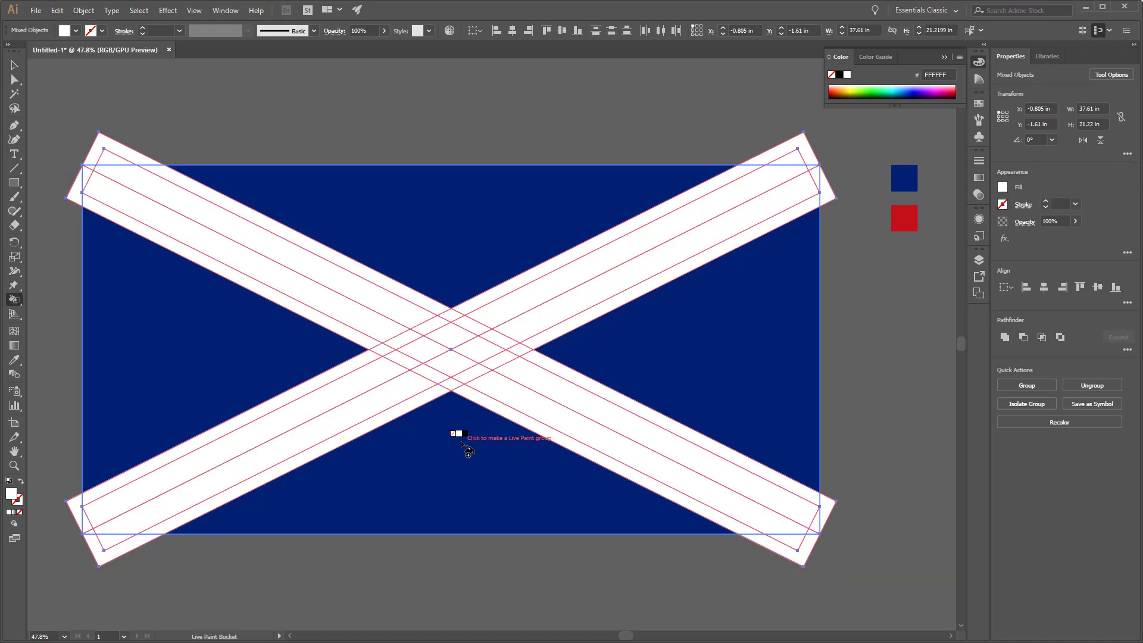
left_click(977, 104)
left_click(864, 135)
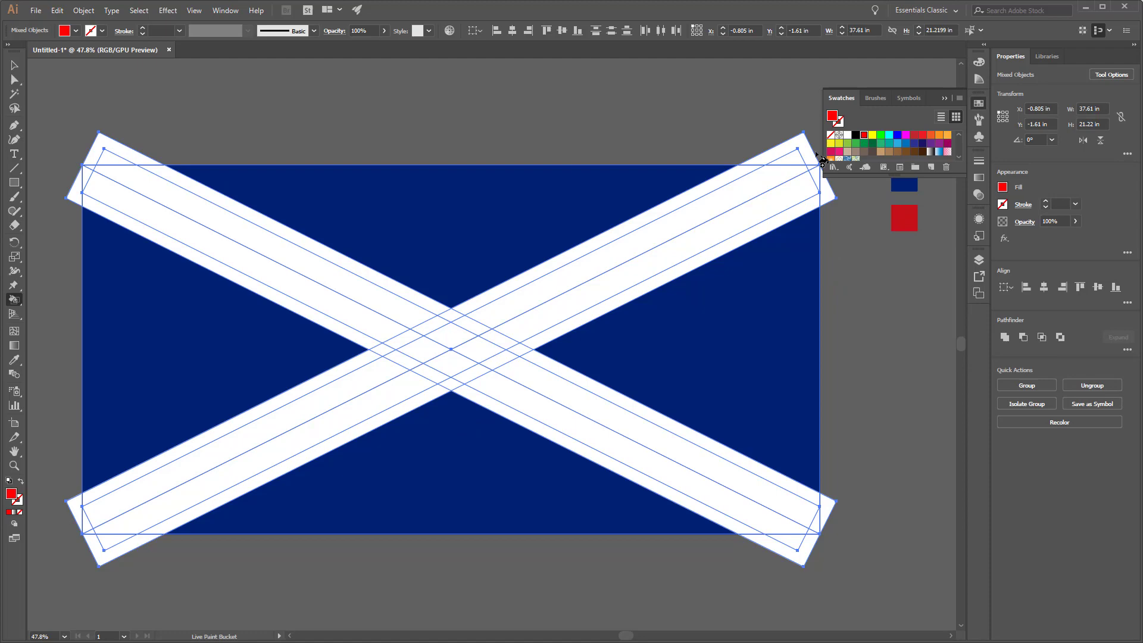
left_click(944, 96)
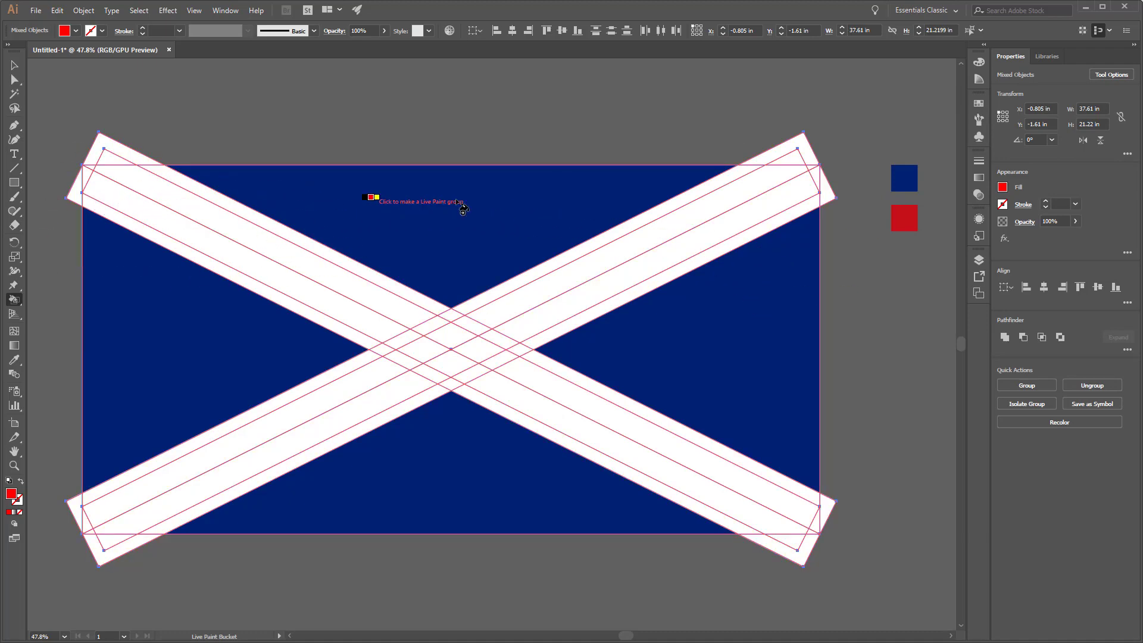
left_click(979, 104)
left_click(882, 136)
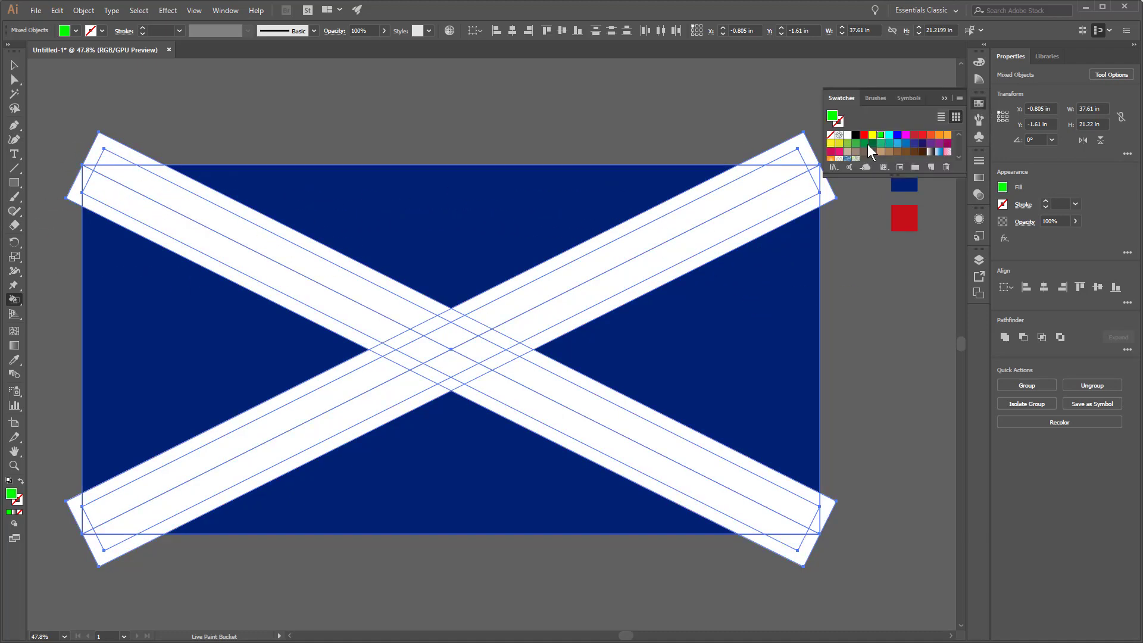
left_click(944, 98)
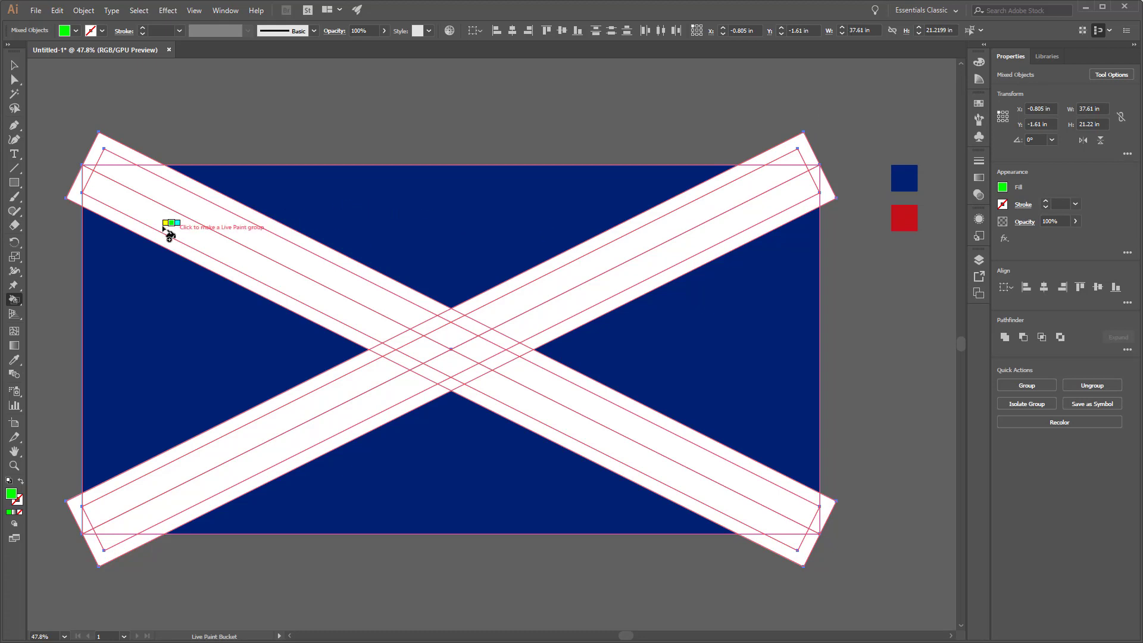
Paint the upper-left, lower-right and lower-left inner bands and their corner pieces green.
left_click(89, 179)
left_click(107, 189)
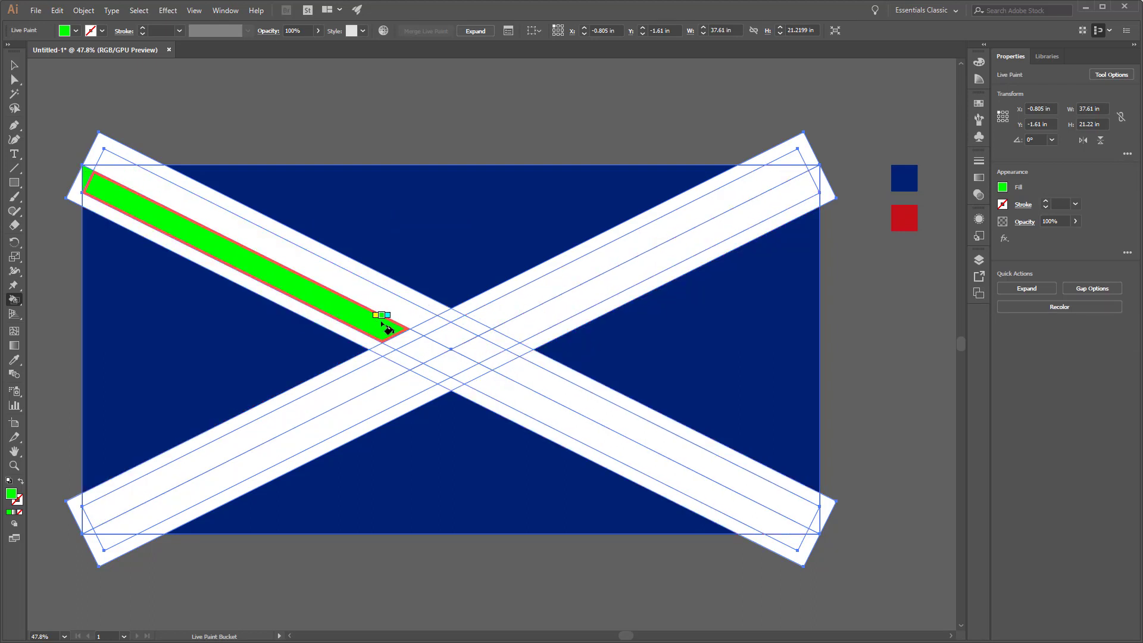
left_click(409, 339)
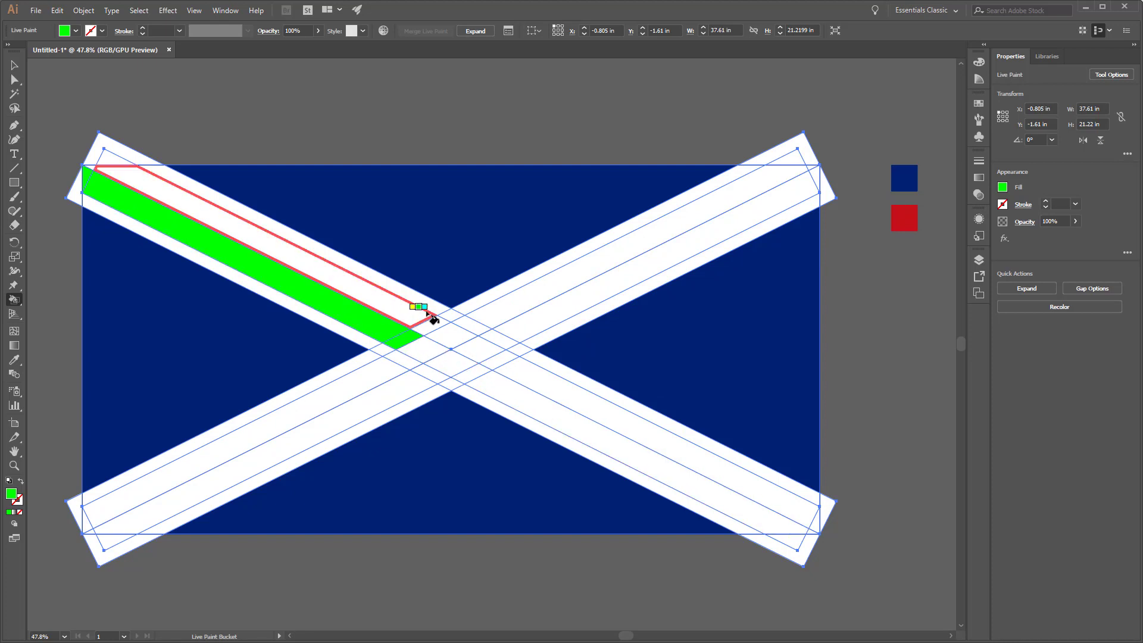
left_click(506, 365)
left_click(559, 392)
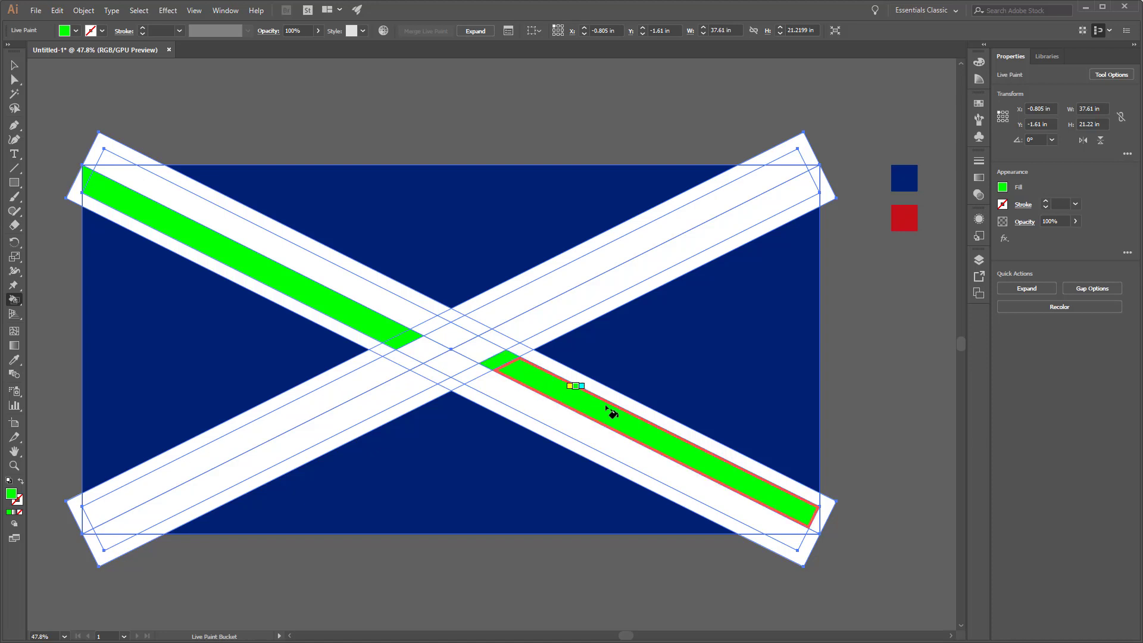
left_click(815, 518)
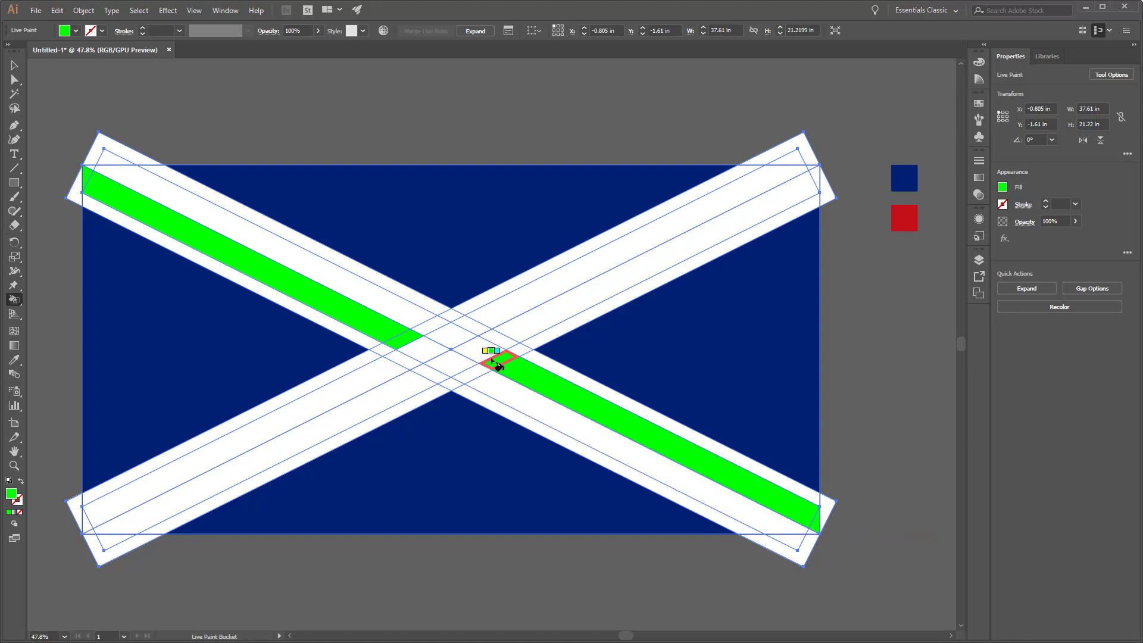
left_click(91, 177)
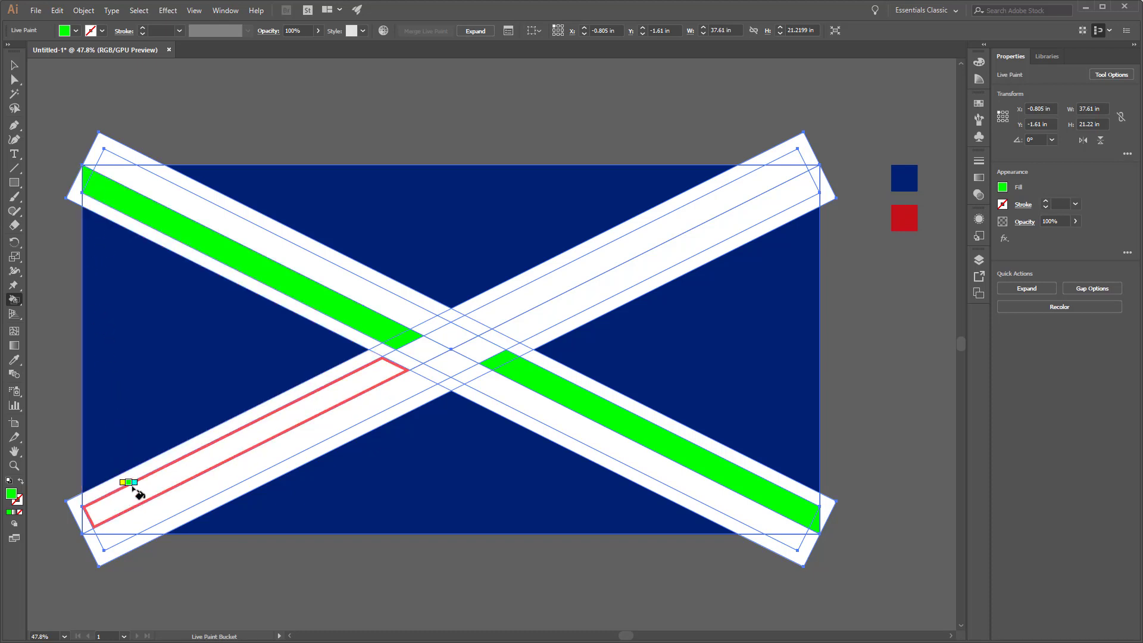
left_click(125, 524)
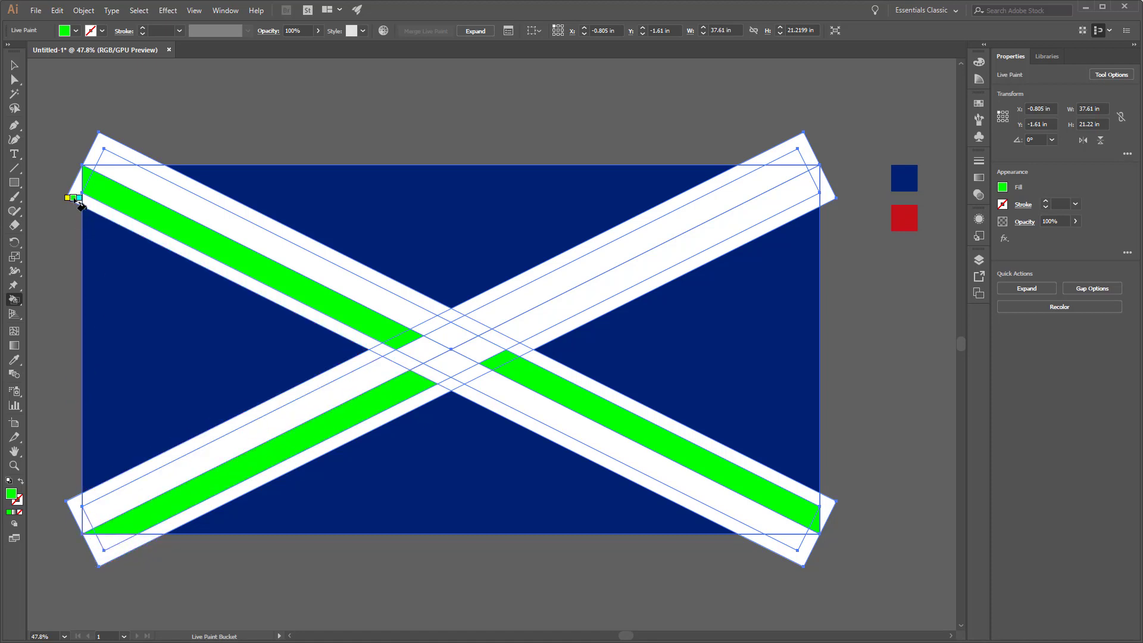
left_click(85, 173)
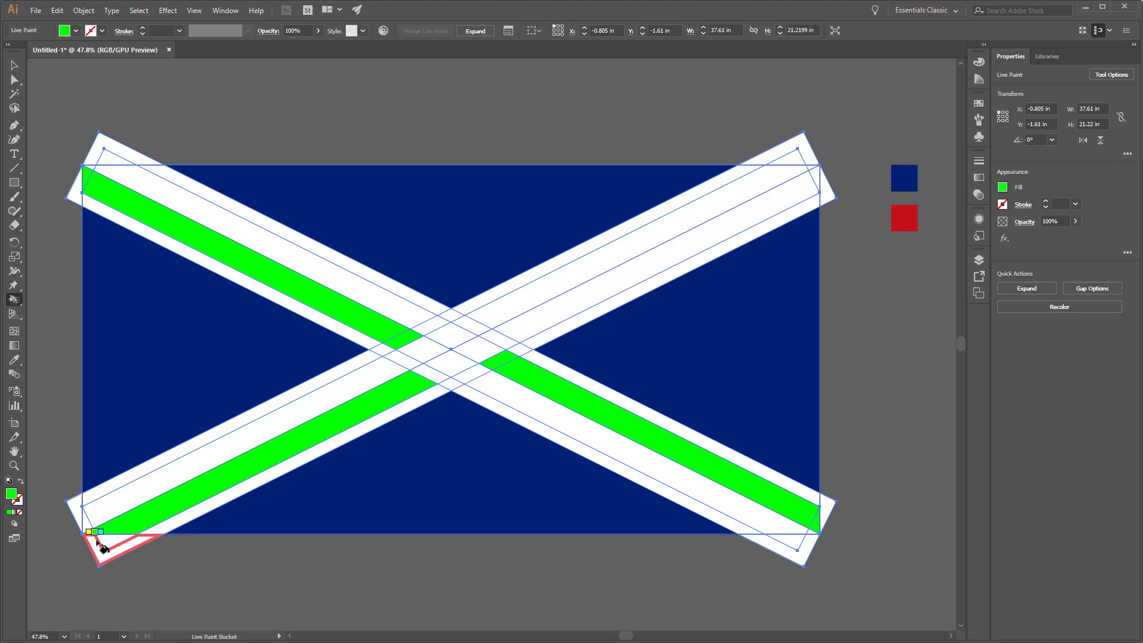
Paint the upper-right band and the remaining centre pieces green, then return to Selection and deselect.
left_click(798, 170)
left_click(810, 171)
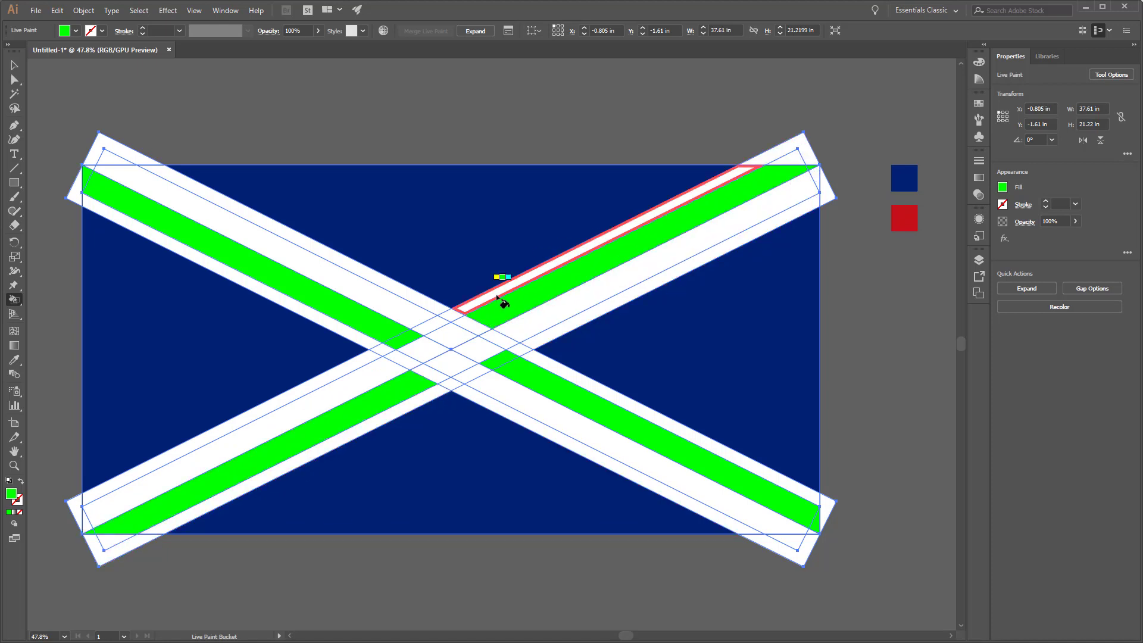
left_click(475, 329)
left_click(437, 378)
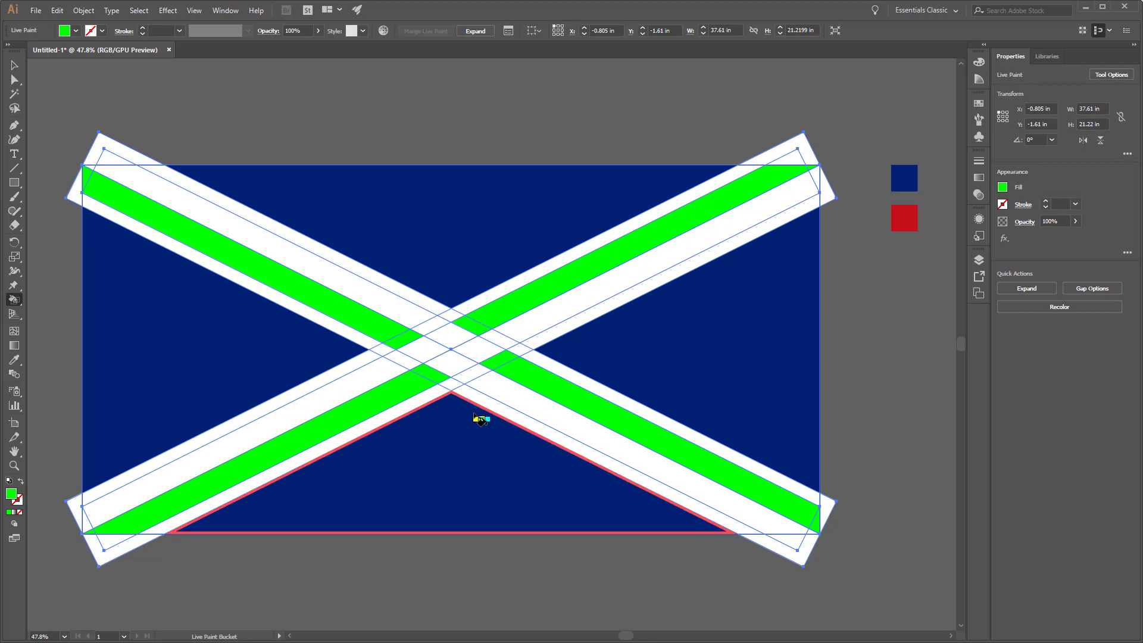
left_click(458, 365)
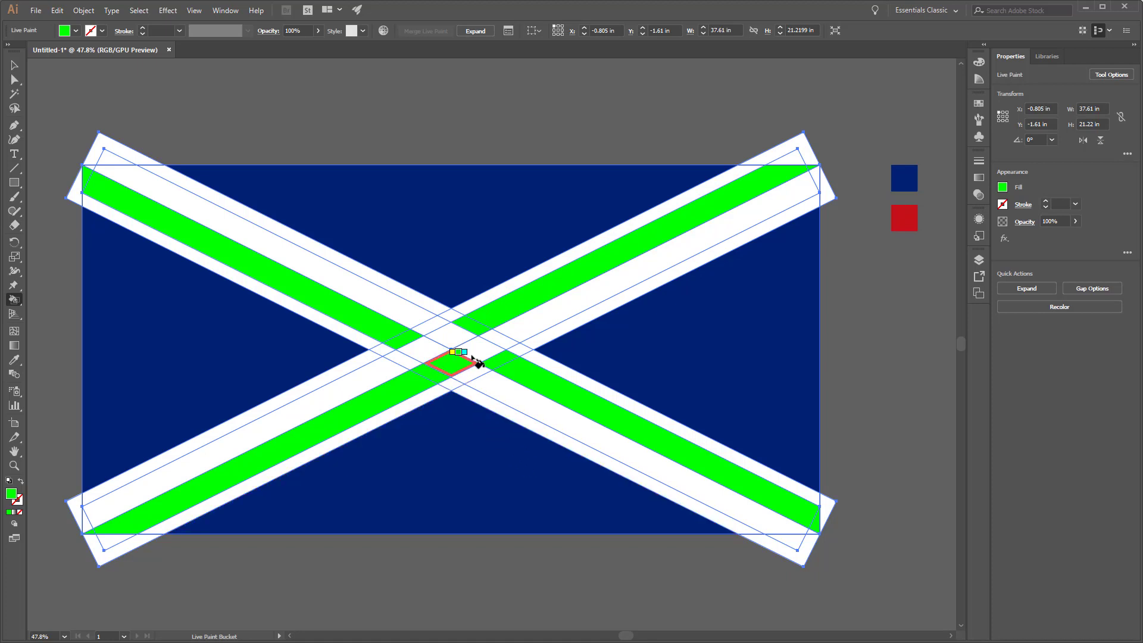
left_click(443, 340)
left_click(441, 346)
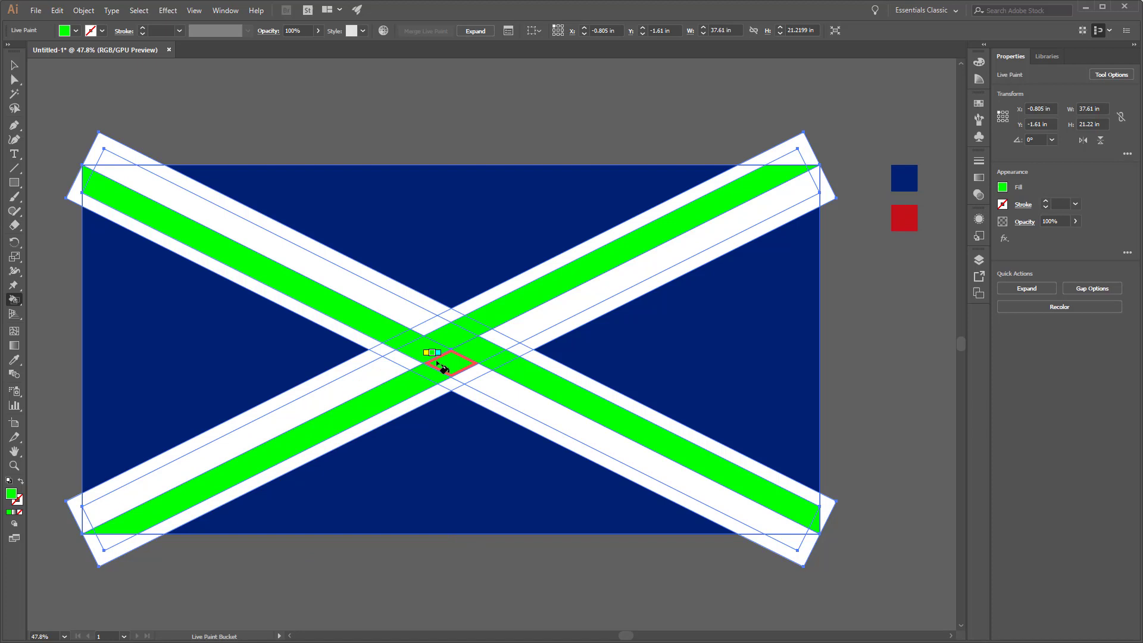
left_click(985, 103)
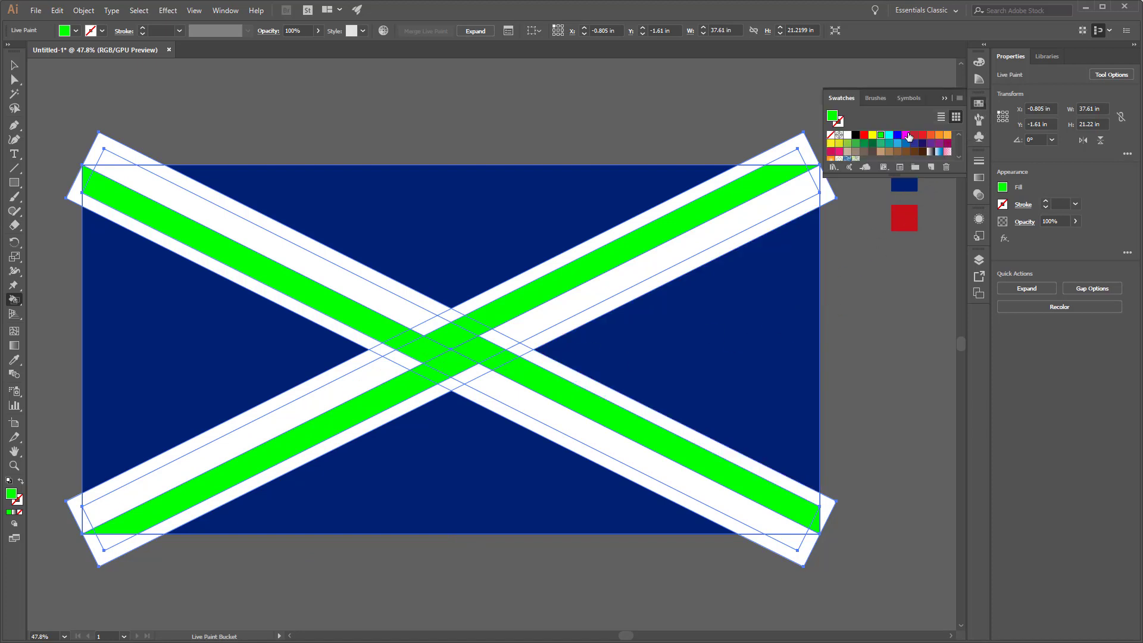
left_click(19, 63)
left_click(78, 95)
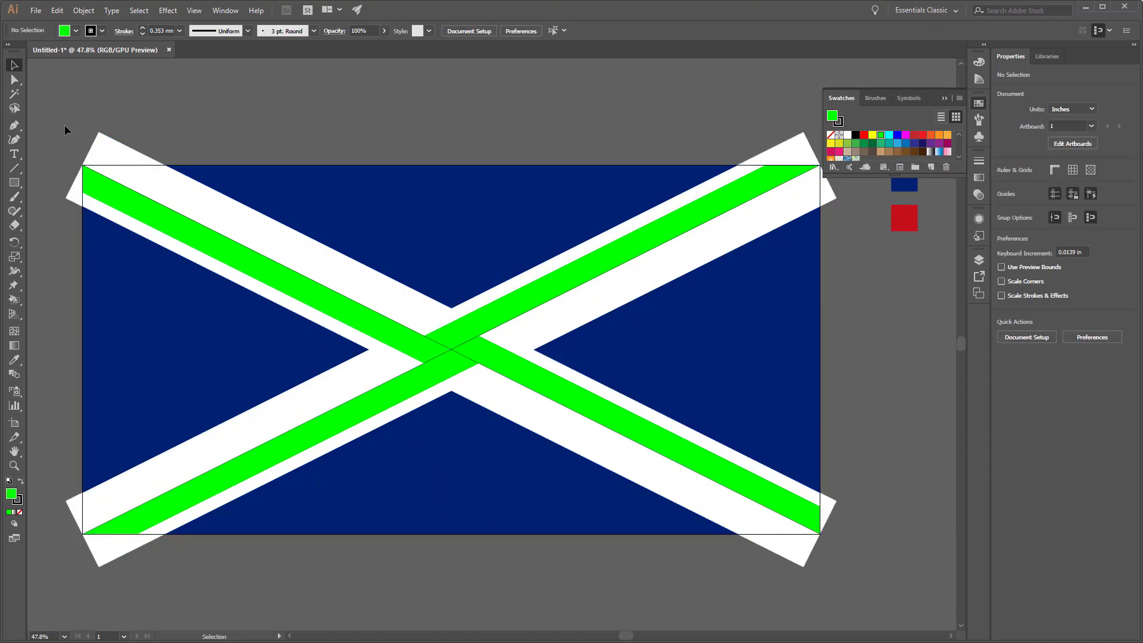
mouse_move(55, 102)
left_mouse_down()
mouse_move(159, 230)
mouse_move(530, 467)
mouse_move(403, 400)
mouse_move(295, 276)
left_mouse_up()
key("ctrl+alt+x")
key("ctrl+minus")
key("a")
scroll(256, 381, "up", 2)
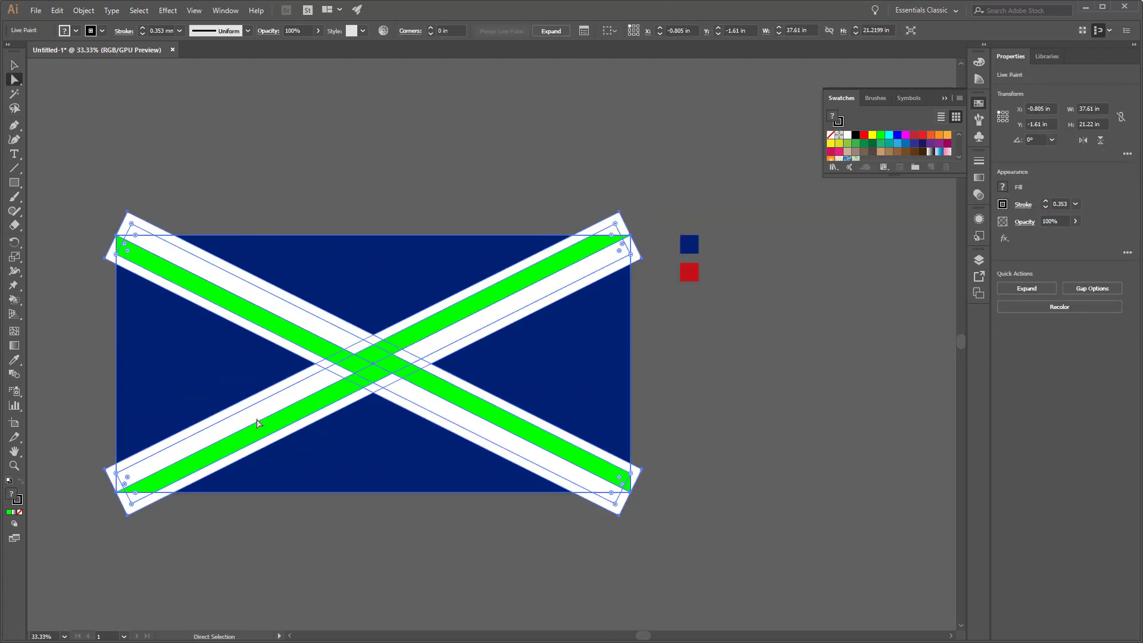
scroll(262, 433, "up", 2)
scroll(263, 433, "down", 1)
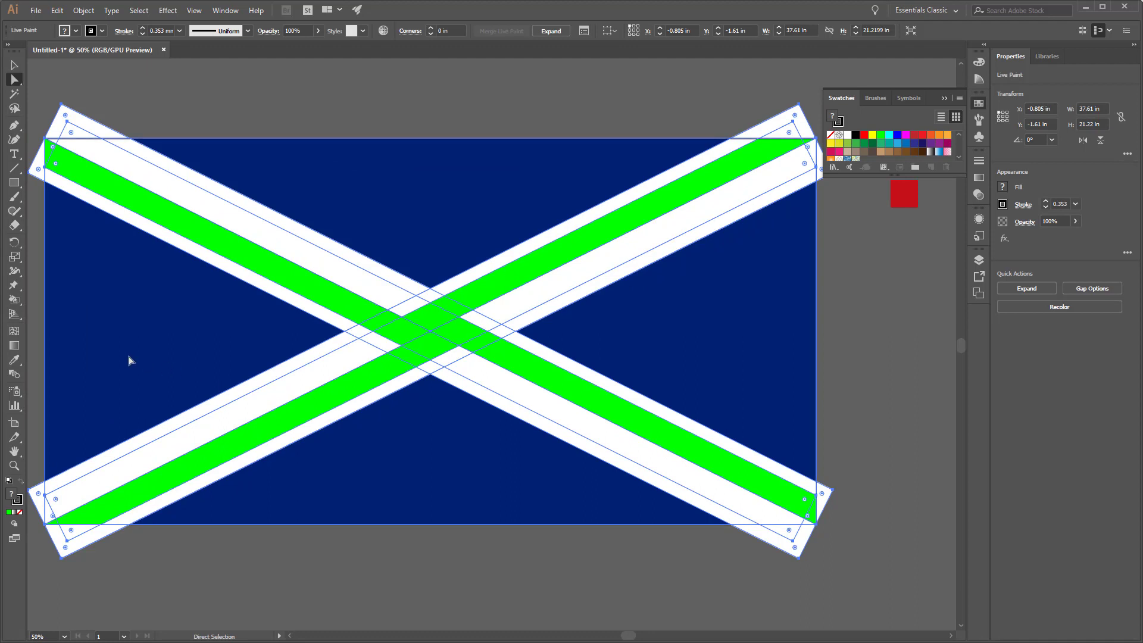
left_click(57, 10)
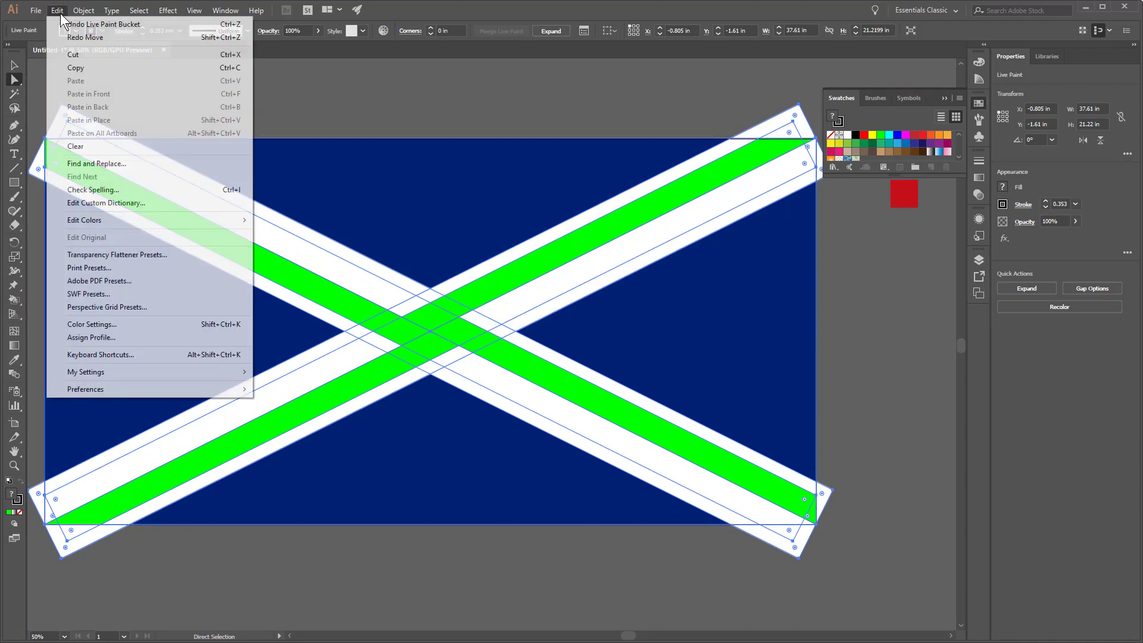
left_click(14, 65)
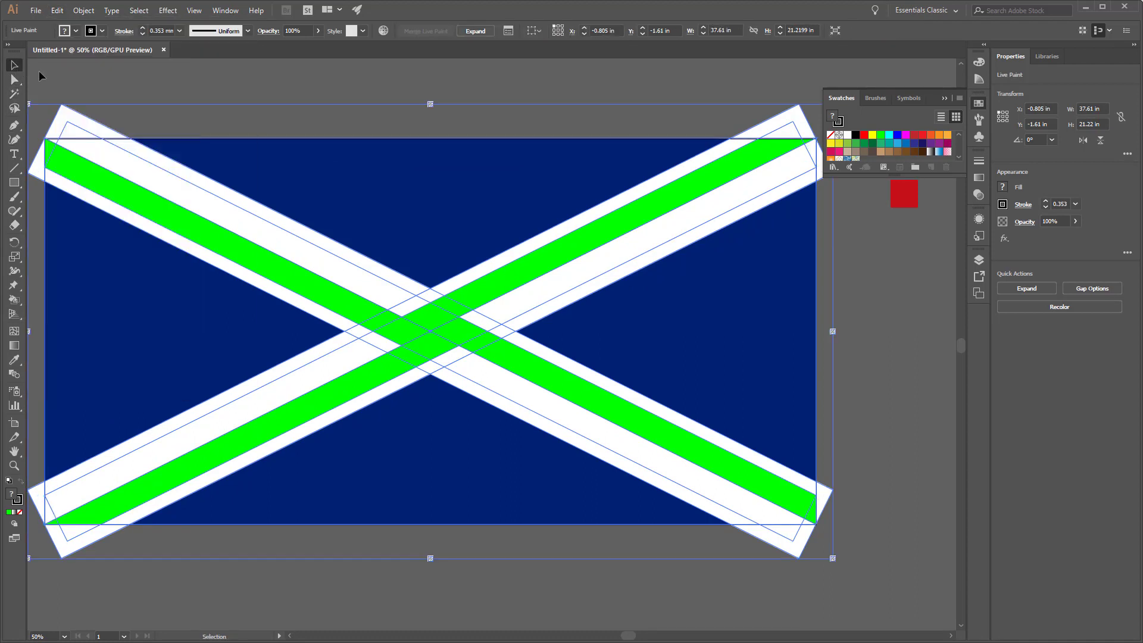
left_click(47, 100)
scroll(76, 129, "down", 2)
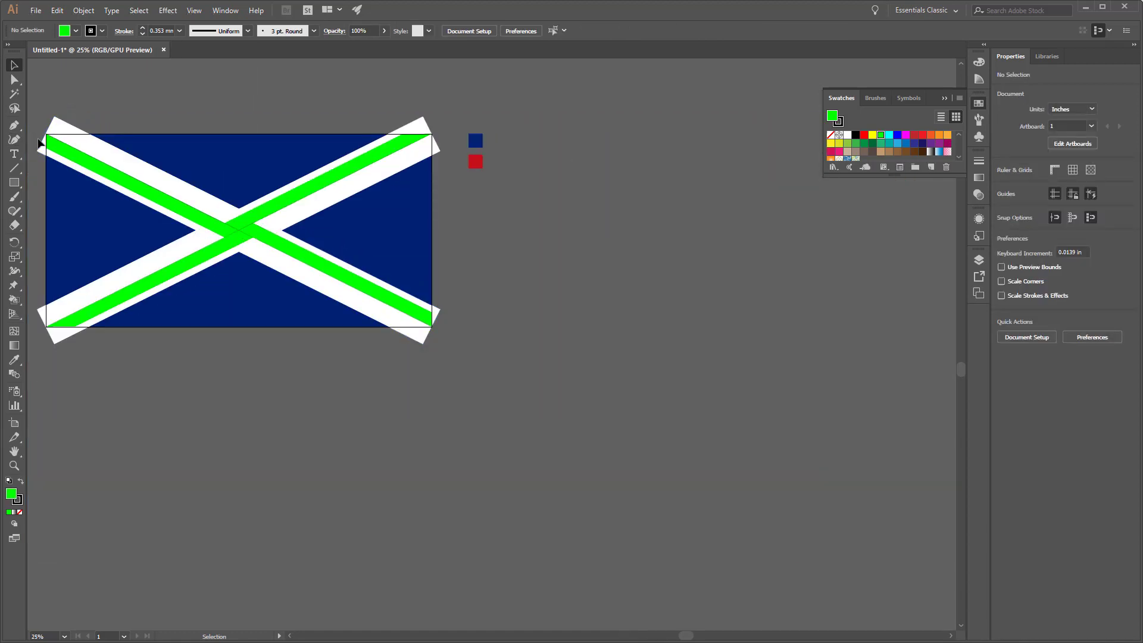
Select the Live Paint flag and set its stroke to None.
scroll(106, 175, "left", 2)
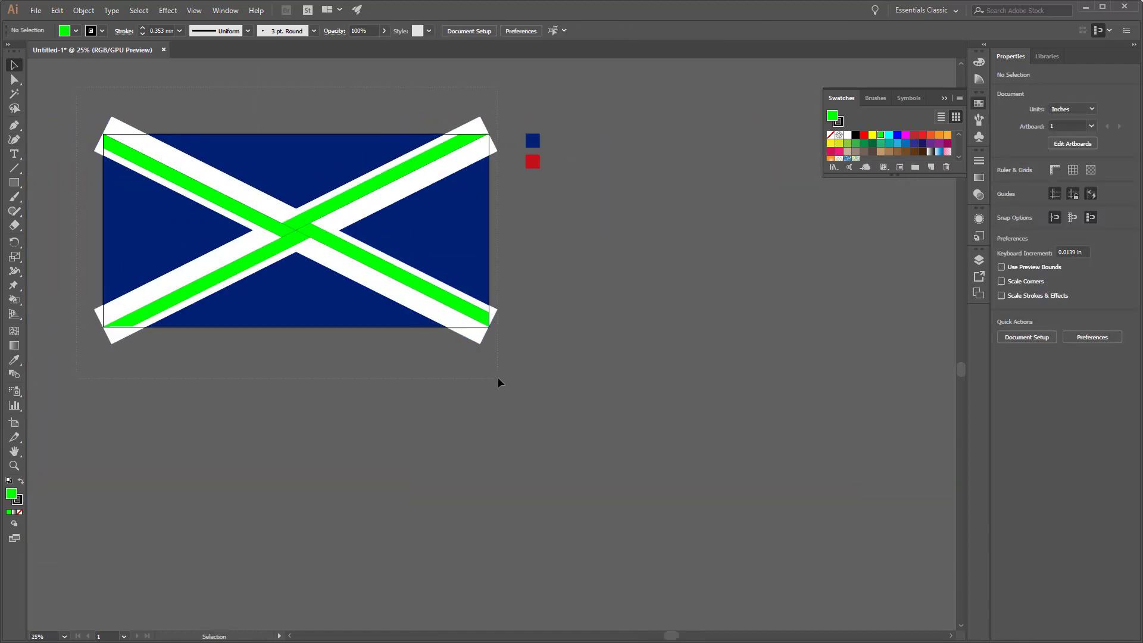
left_click(260, 186)
left_click(83, 11)
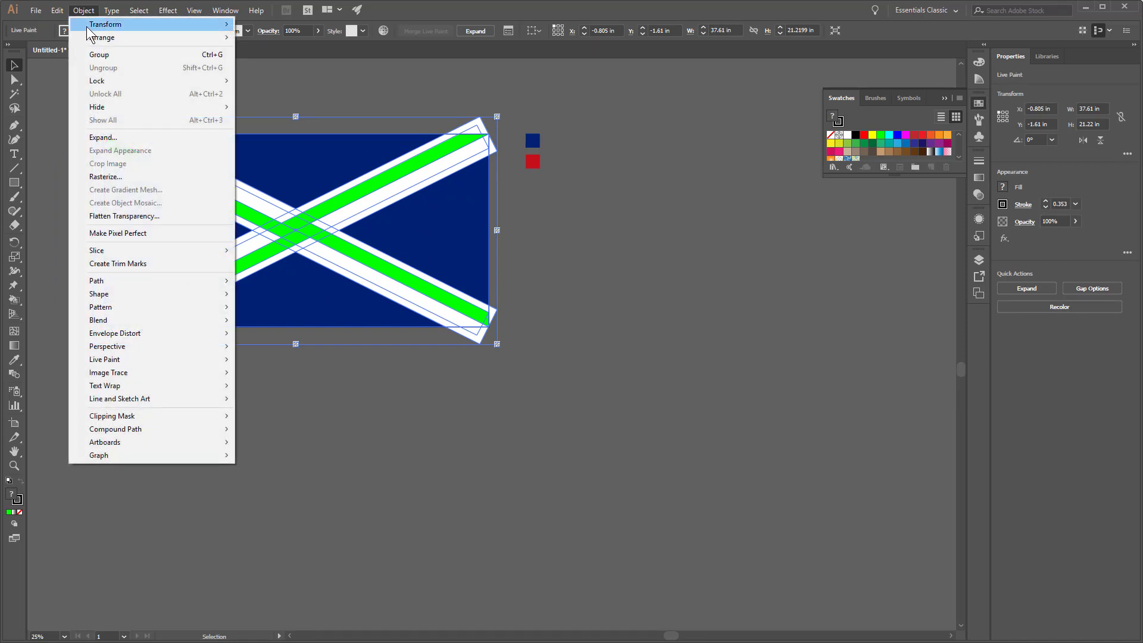
left_click(107, 138)
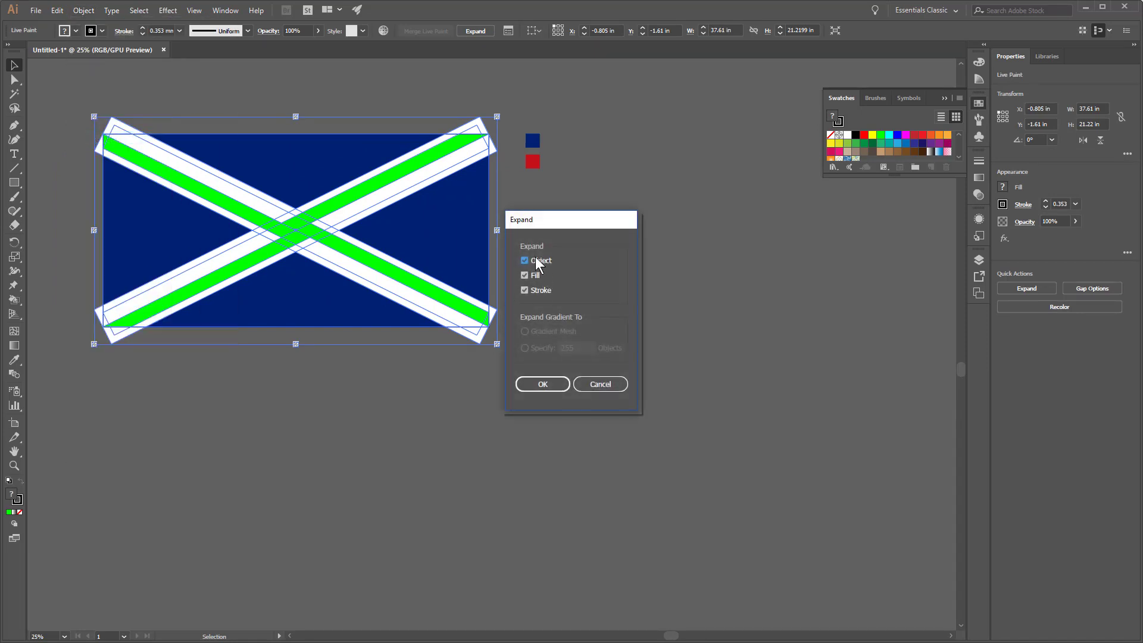
left_click(611, 384)
left_click(20, 511)
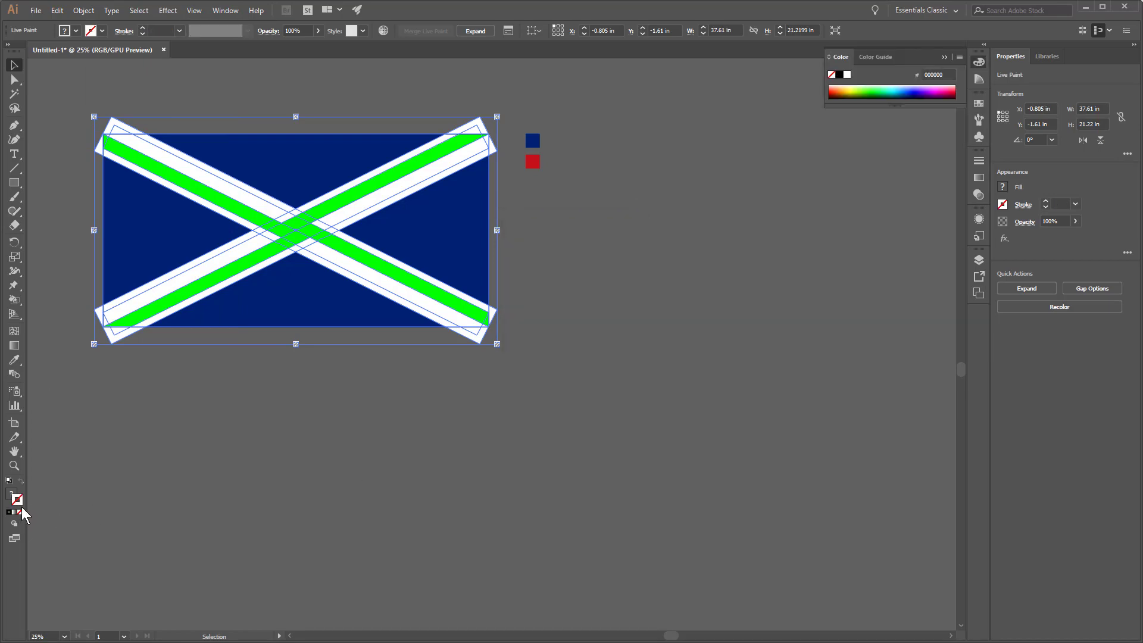
Expand the Live Paint artwork with only Object and Fill checked.
scroll(178, 211, "up", 5)
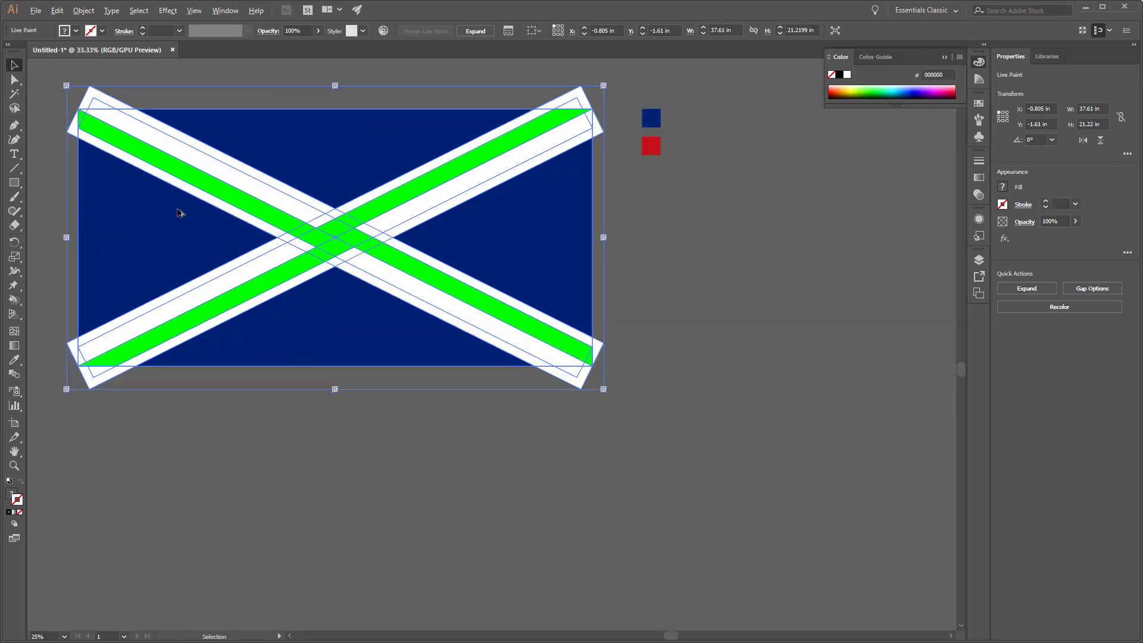
scroll(179, 212, "down", 4)
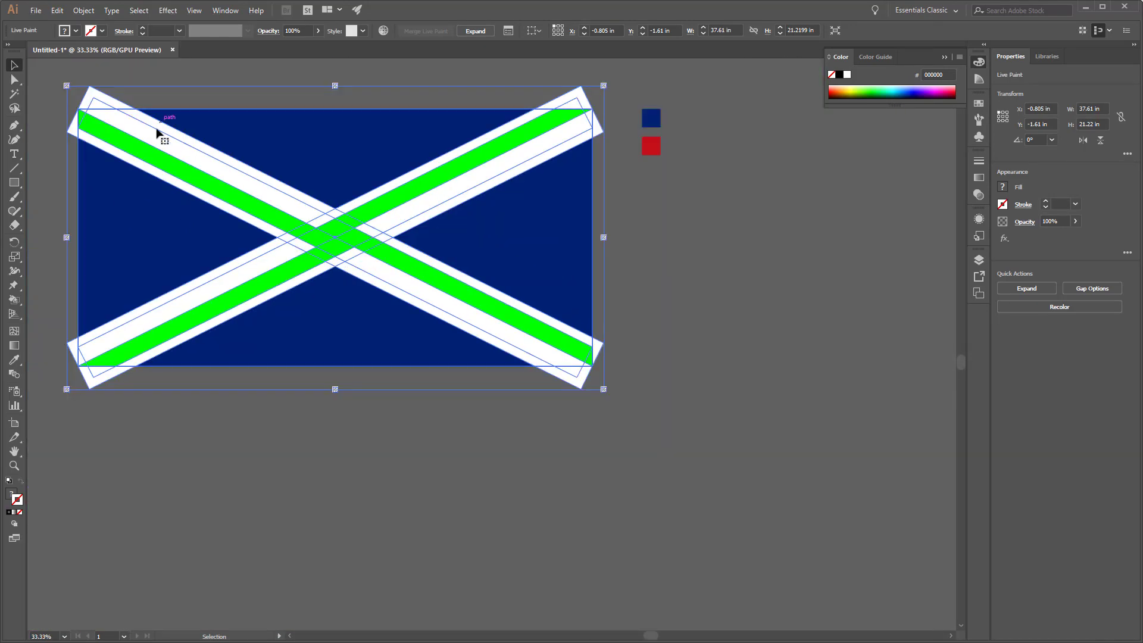
left_click(83, 10)
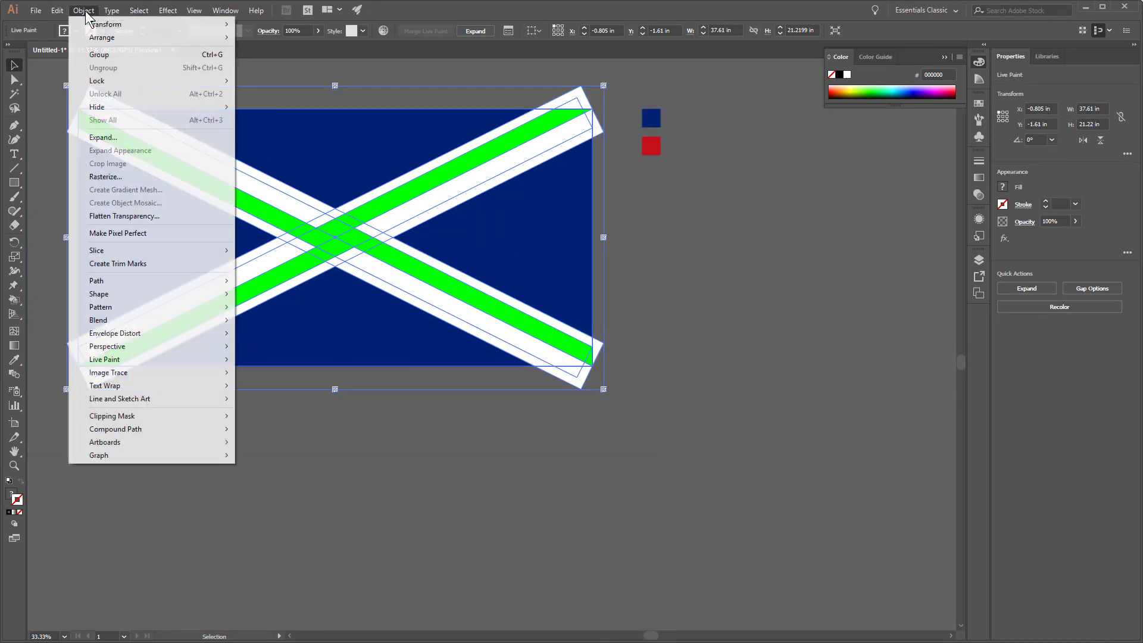
left_click(98, 138)
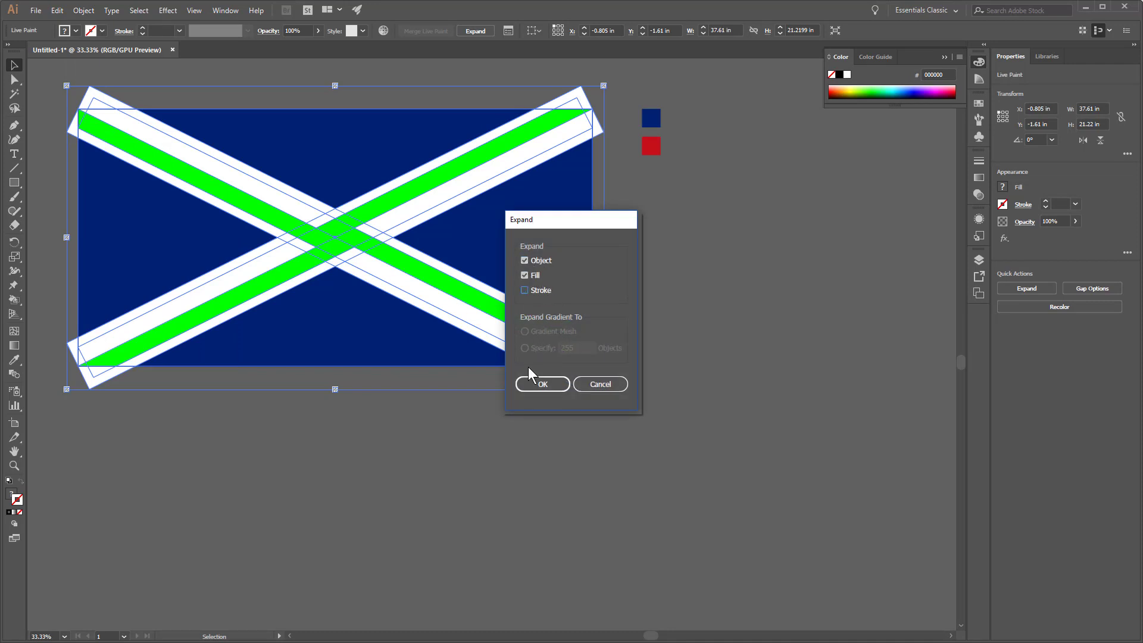
left_click(530, 382)
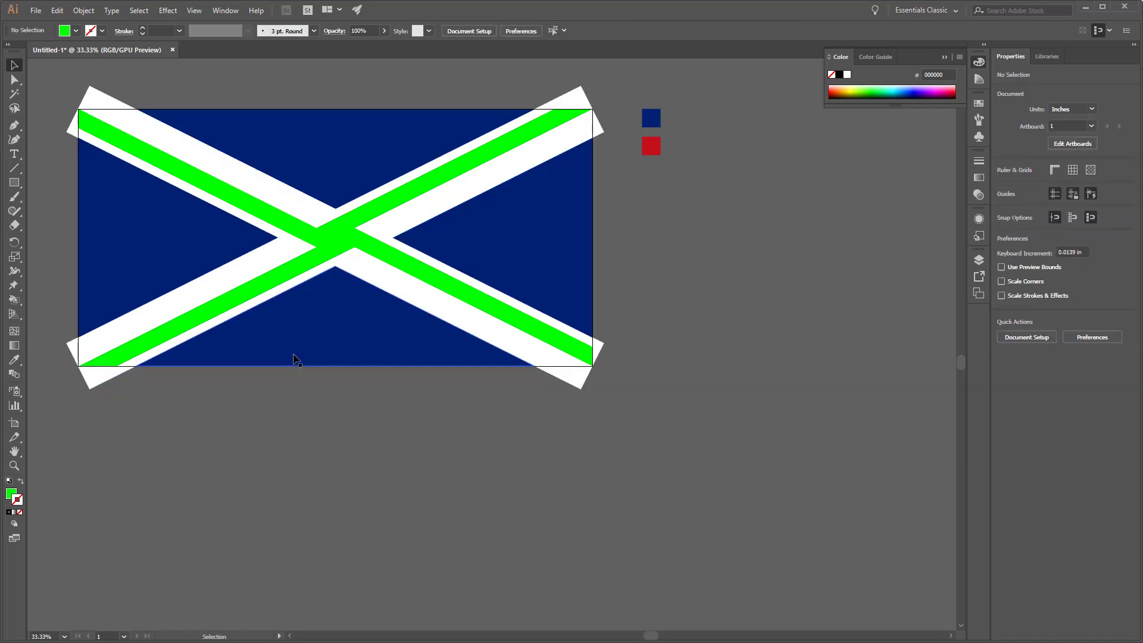
Select the expanded flag group and ungroup it twice.
scroll(292, 334, "up", 3)
scroll(294, 336, "down", 3)
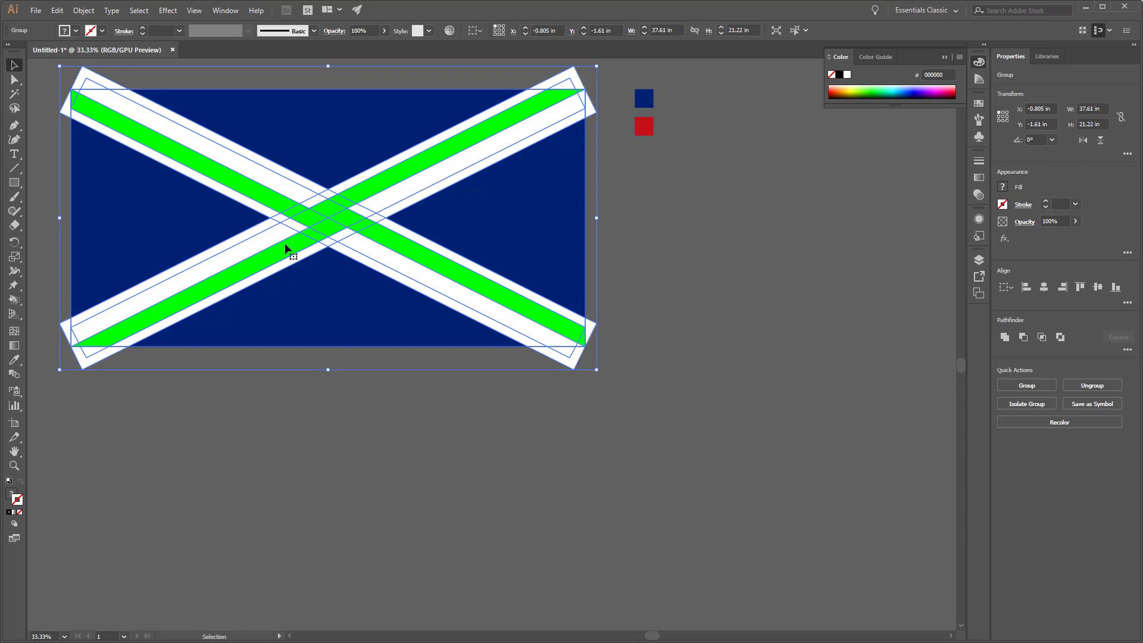
left_click(276, 418)
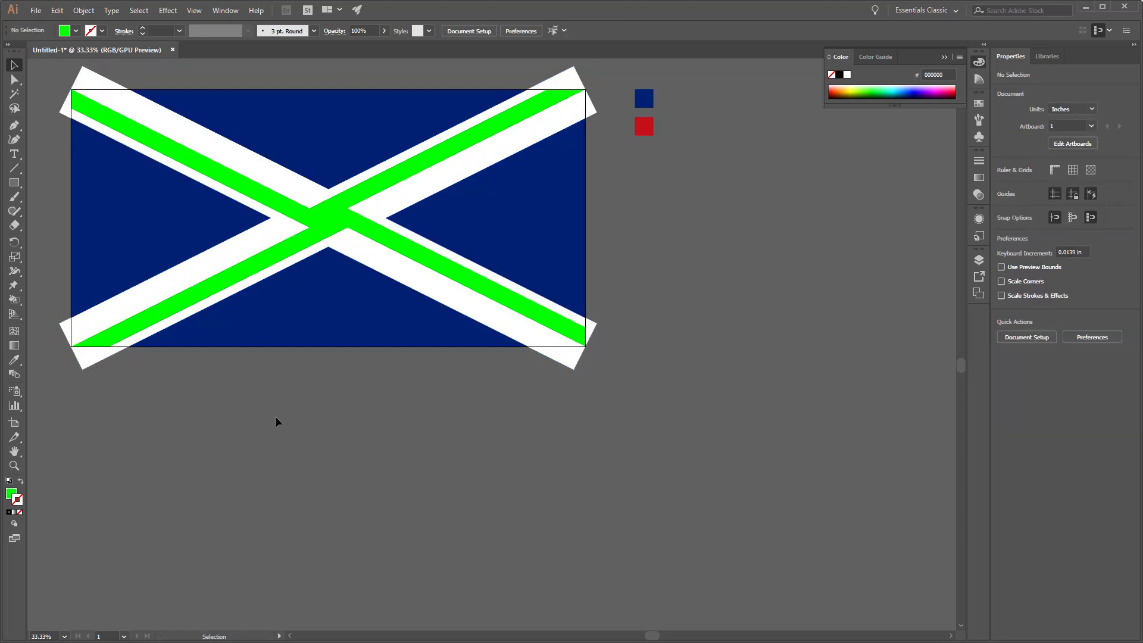
left_click(280, 316)
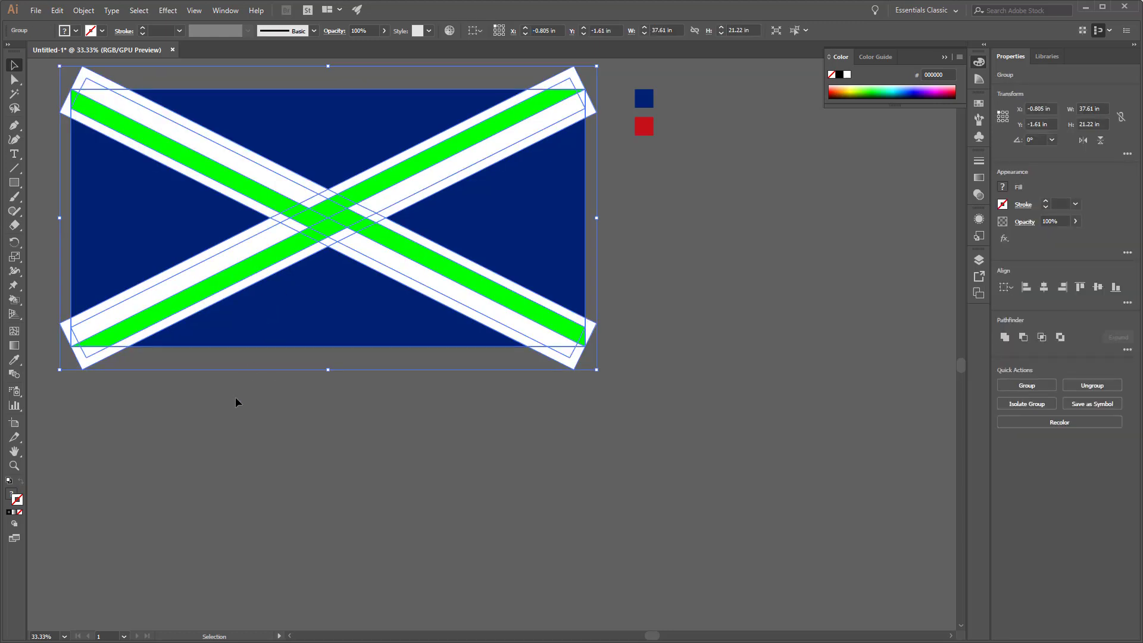
right_click(267, 324)
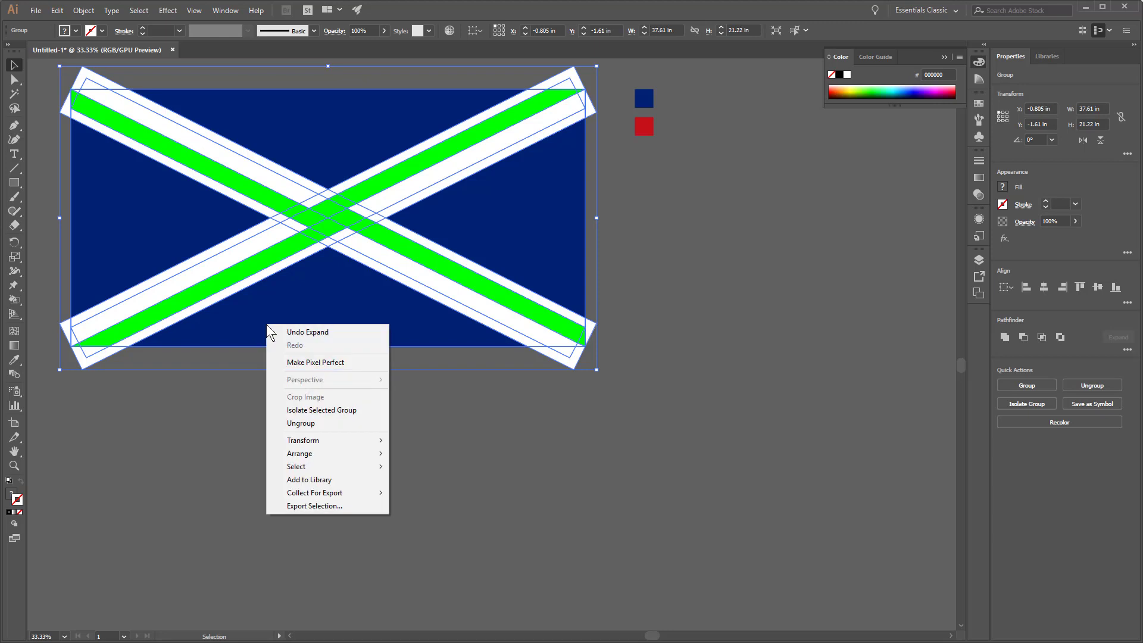
left_click(293, 422)
left_click(295, 325)
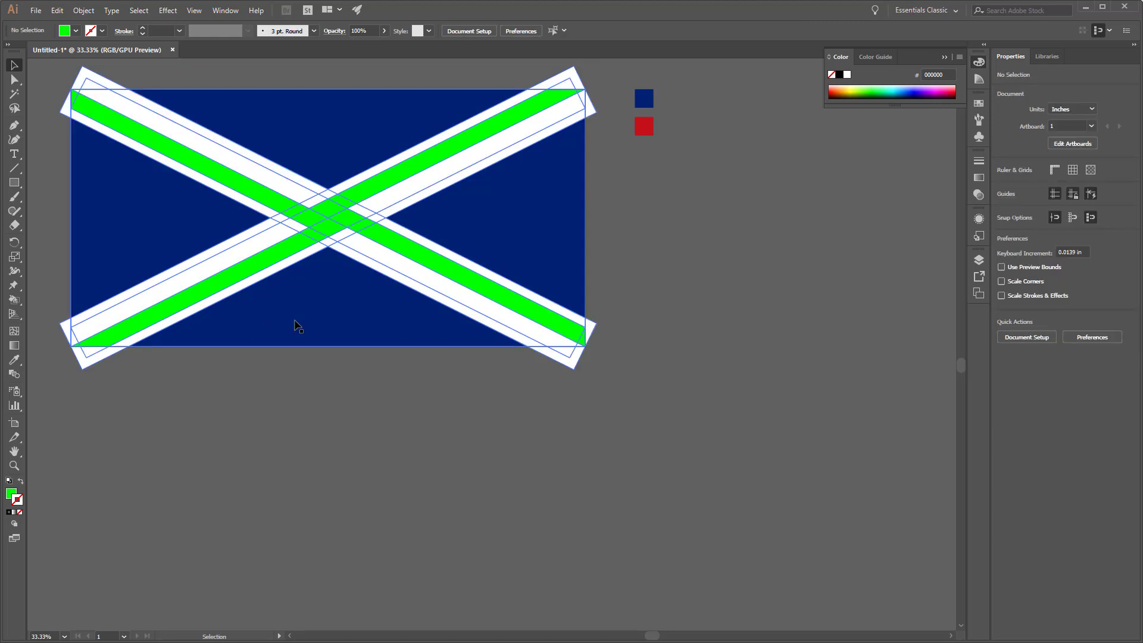
right_click(295, 323)
left_click(301, 419)
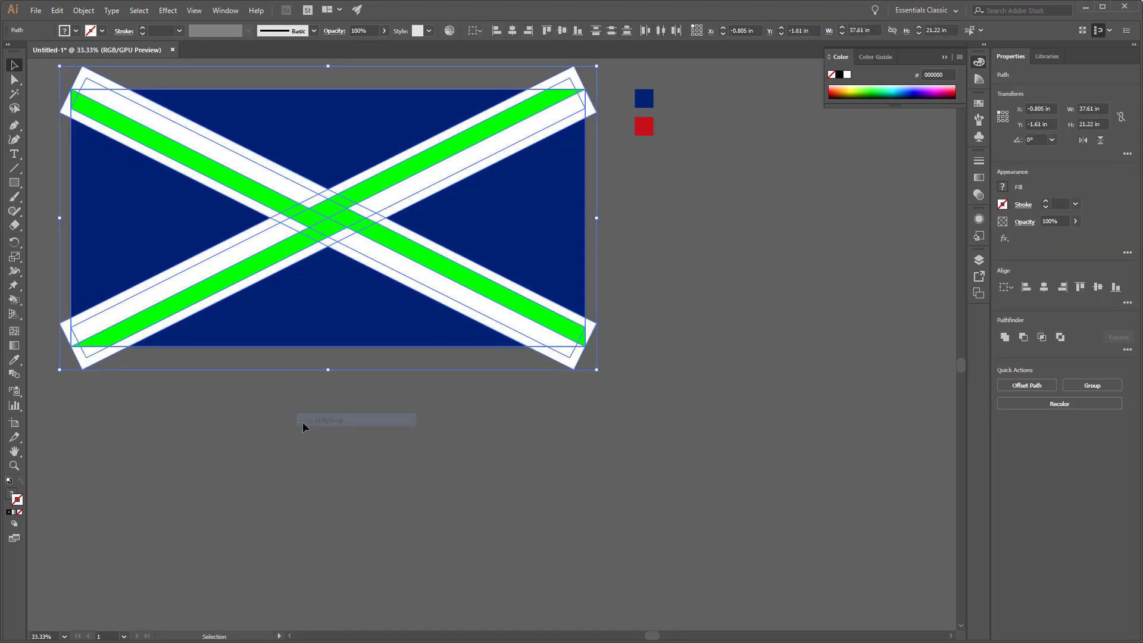
left_click(300, 426)
Check the individual stripe and centre pieces to confirm they are now separate paths.
left_click(252, 271)
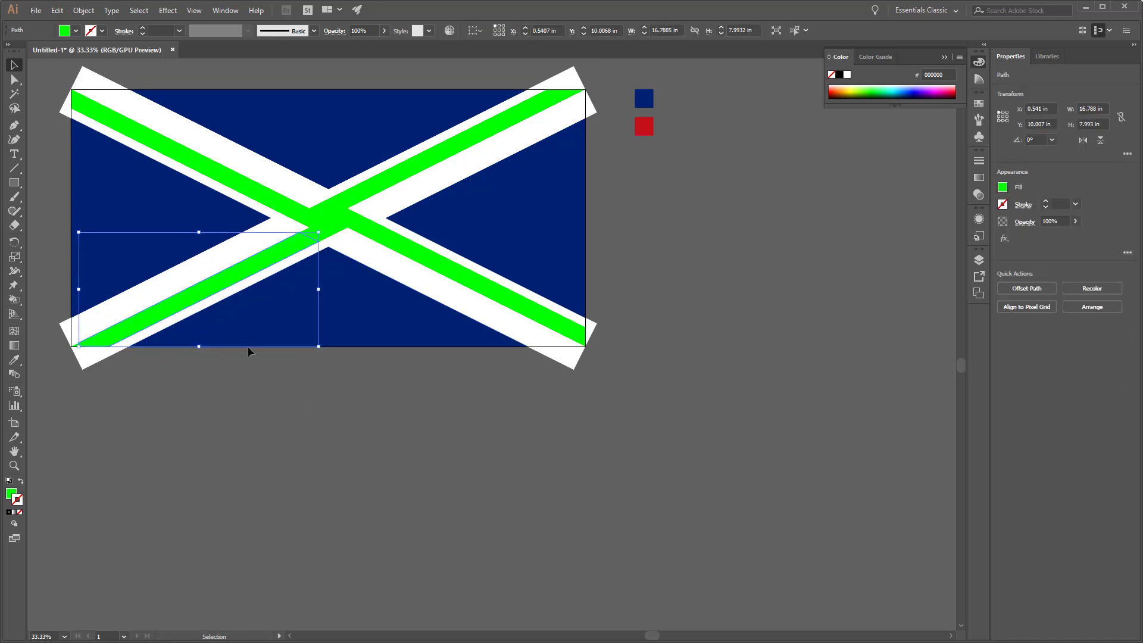
scroll(90, 340, "up", 1)
scroll(78, 394, "up", 3)
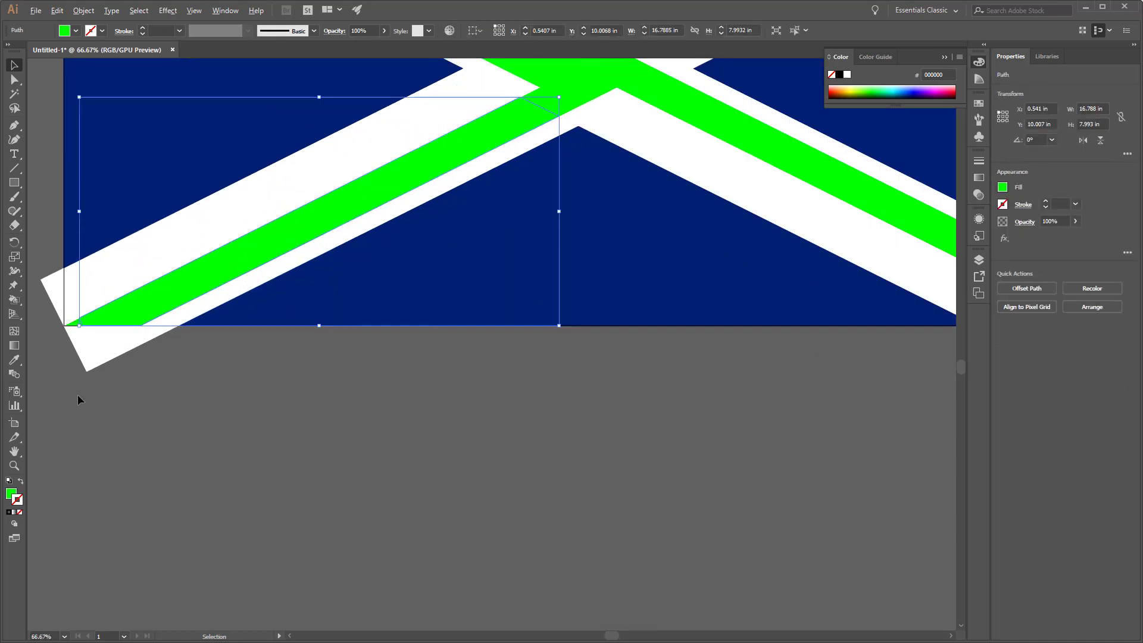
left_click(90, 296)
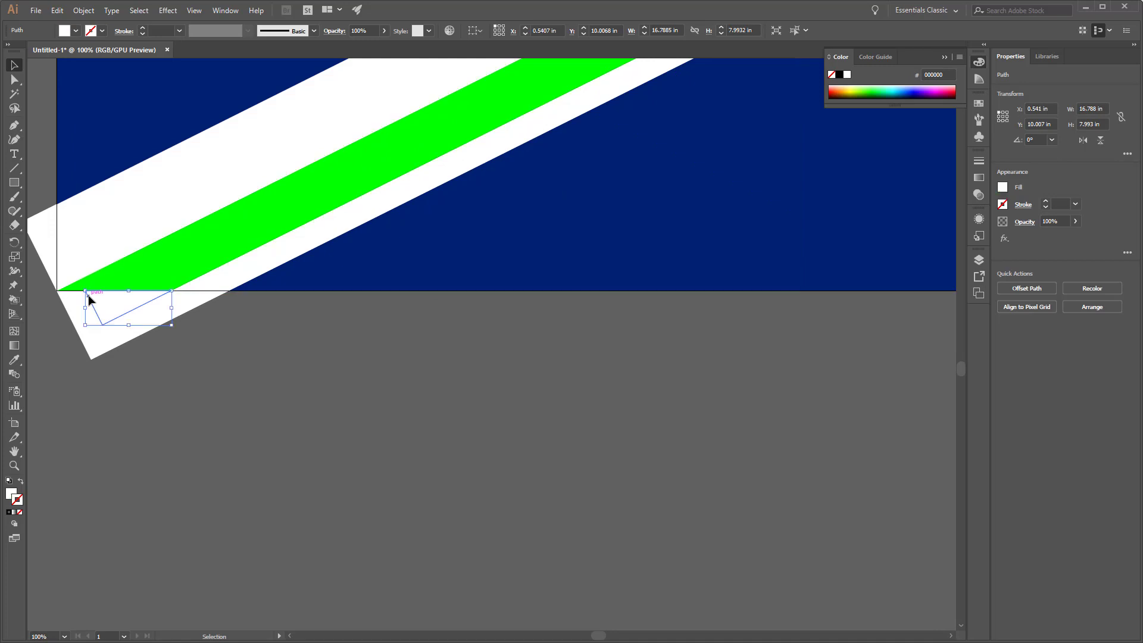
left_click(72, 282)
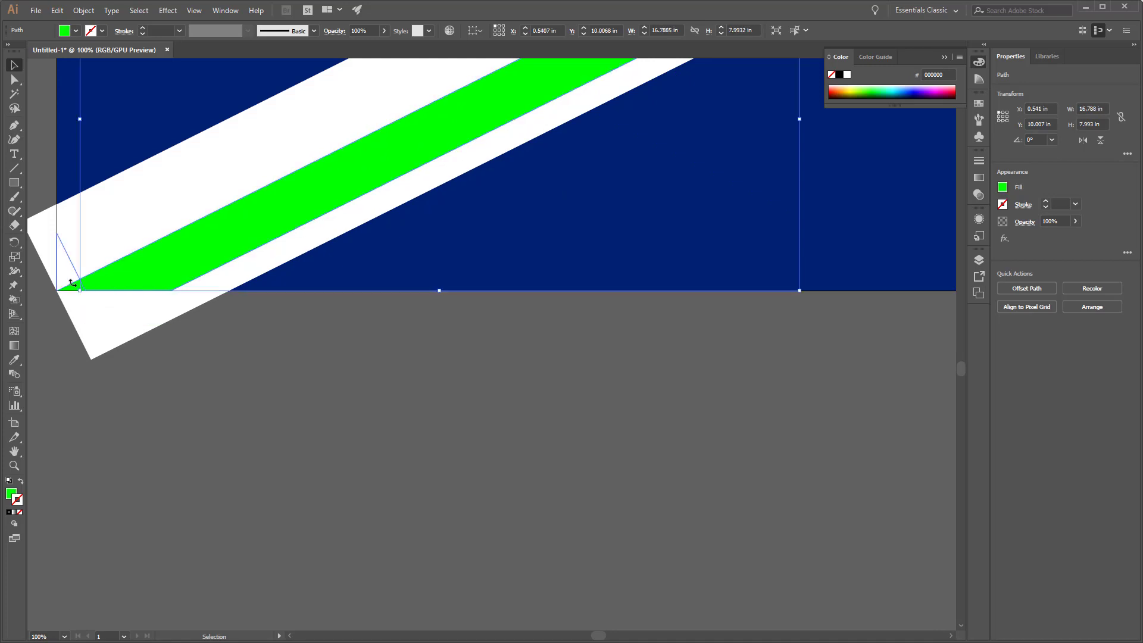
left_click(176, 369)
left_click(176, 272)
scroll(267, 378, "down", 1)
scroll(266, 378, "down", 2)
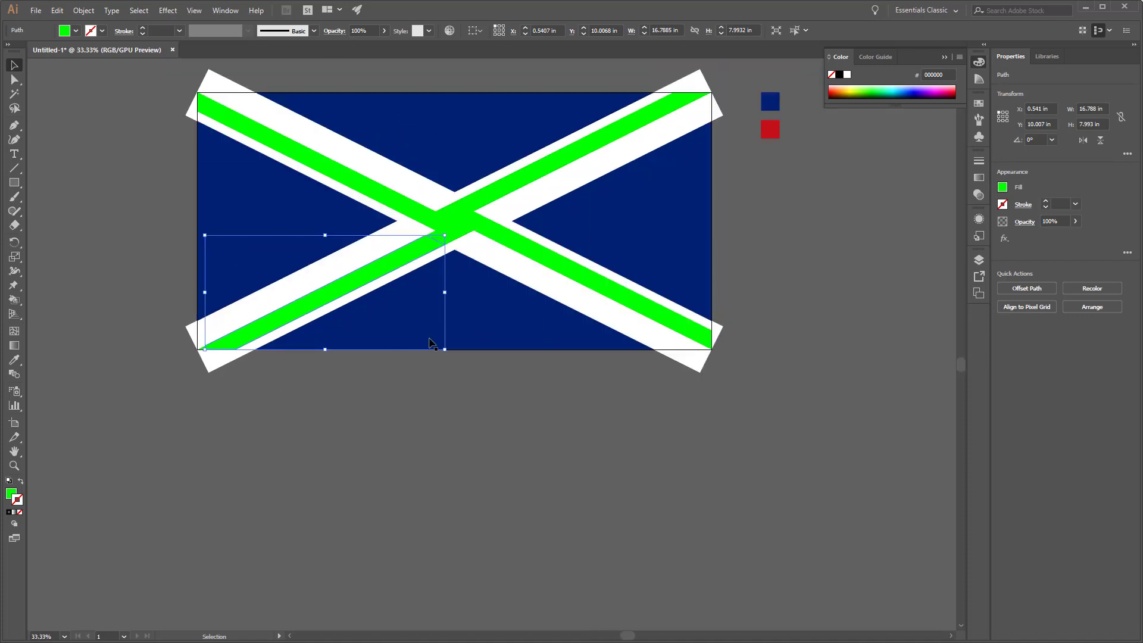
left_click(460, 235)
left_click(504, 419)
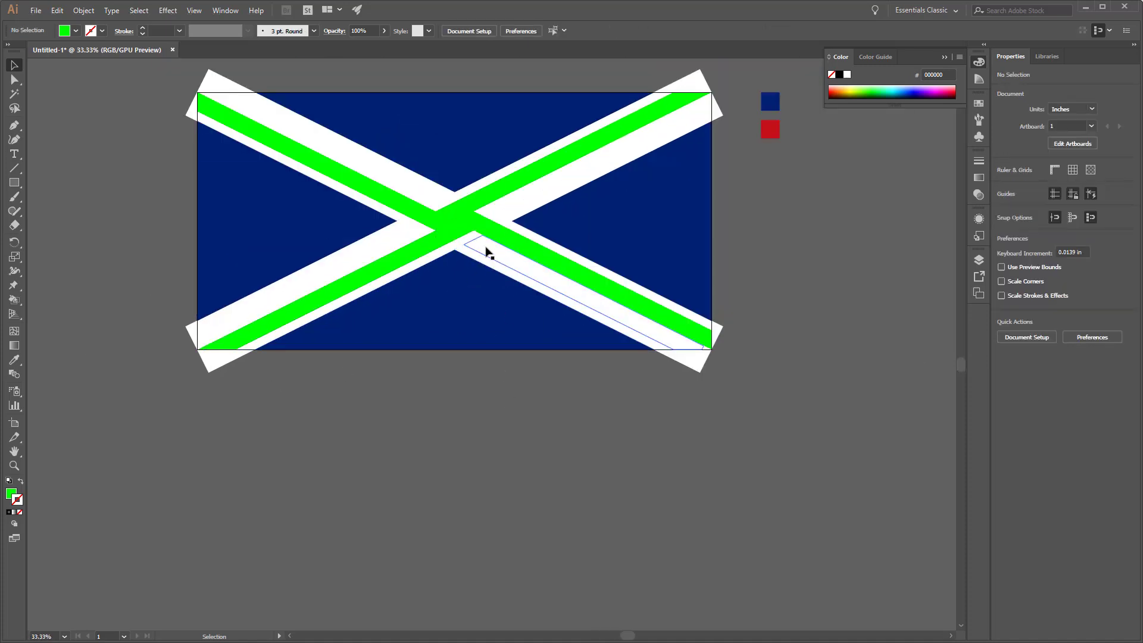
left_click(485, 229)
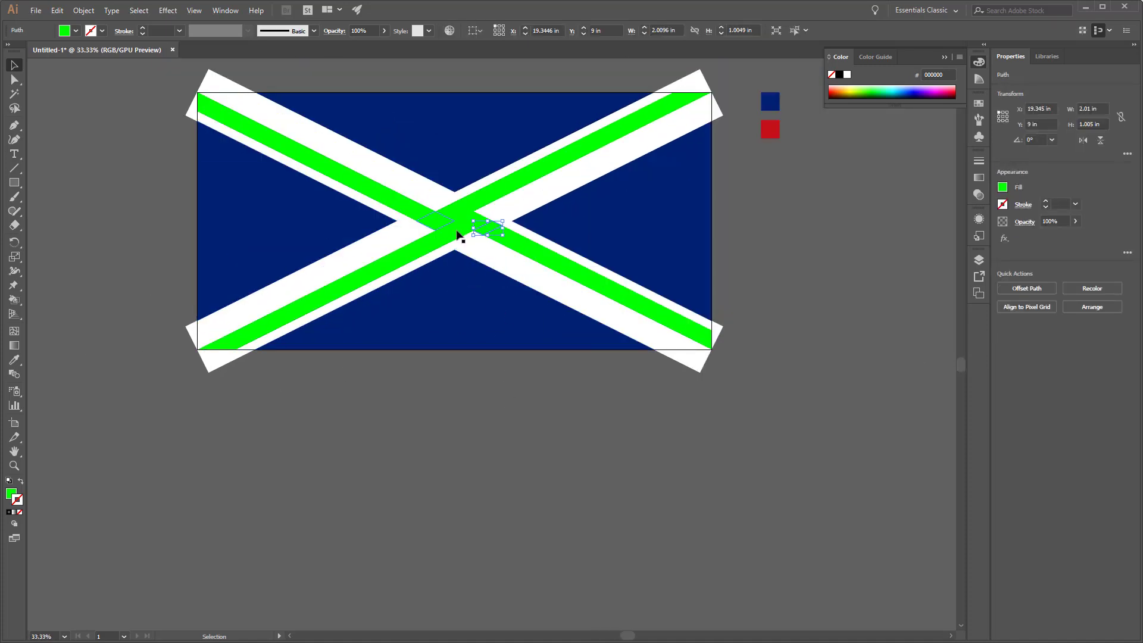
Select every piece sharing the green fill of the lower-right stripe.
left_click(531, 256)
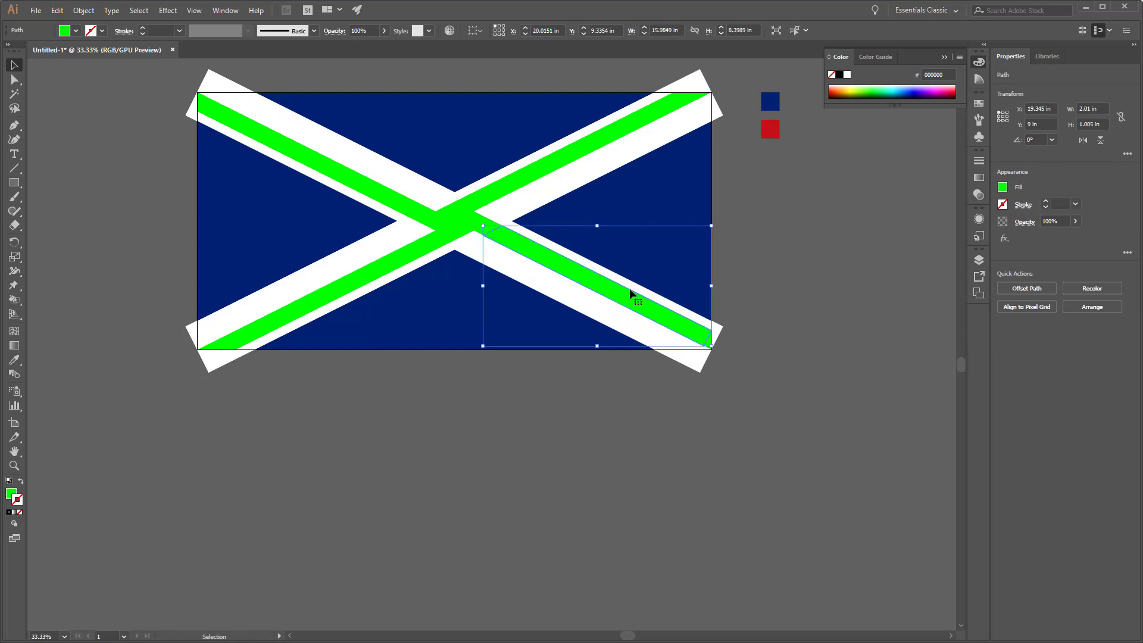
left_click(140, 11)
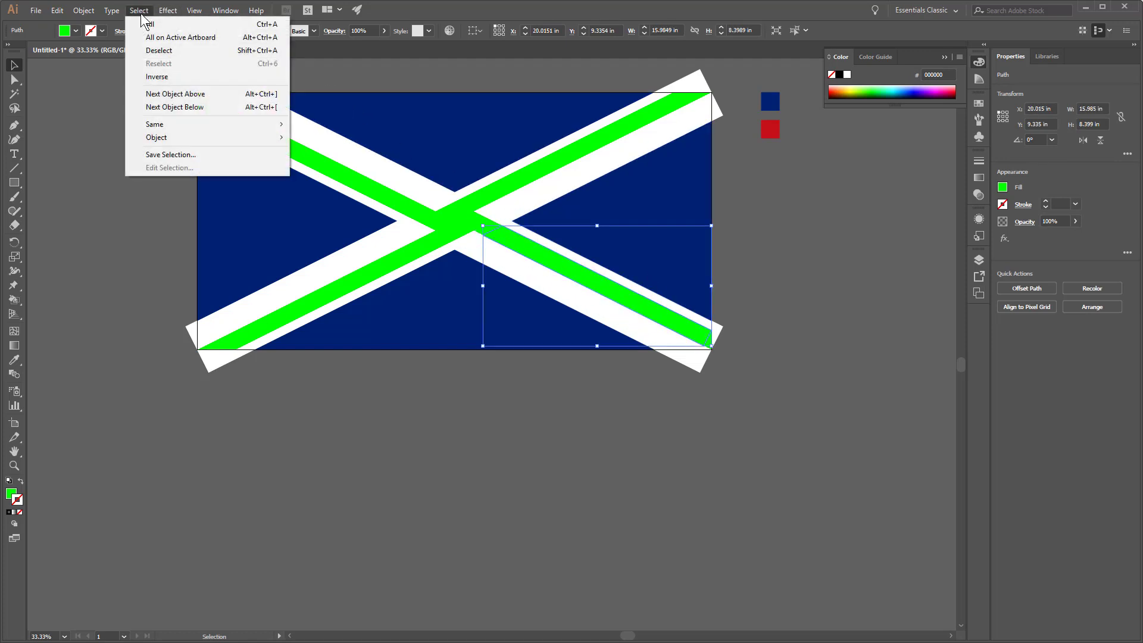
mouse_move(171, 126)
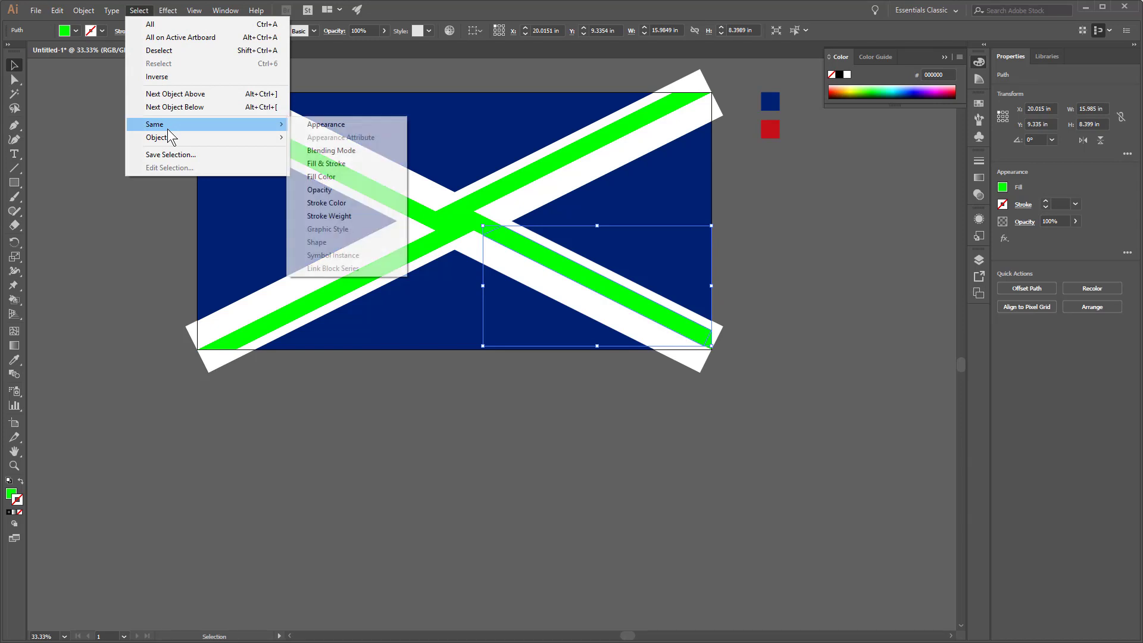
left_click(322, 177)
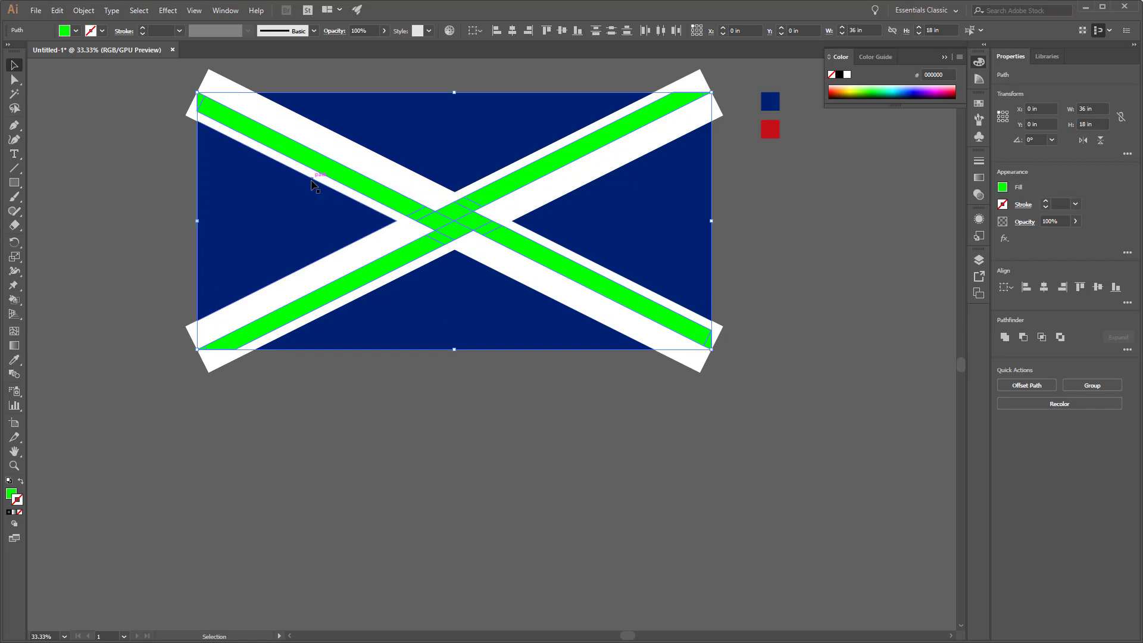
Unite the green pieces into one continuous X using the Pathfinder panel.
left_click(230, 17)
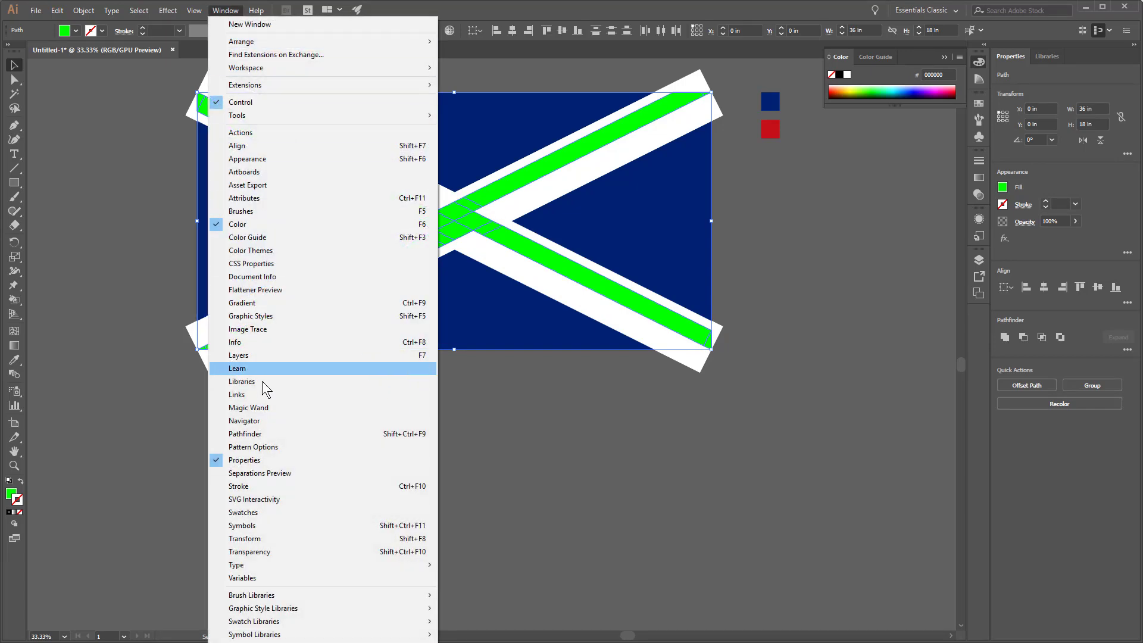
left_click(265, 438)
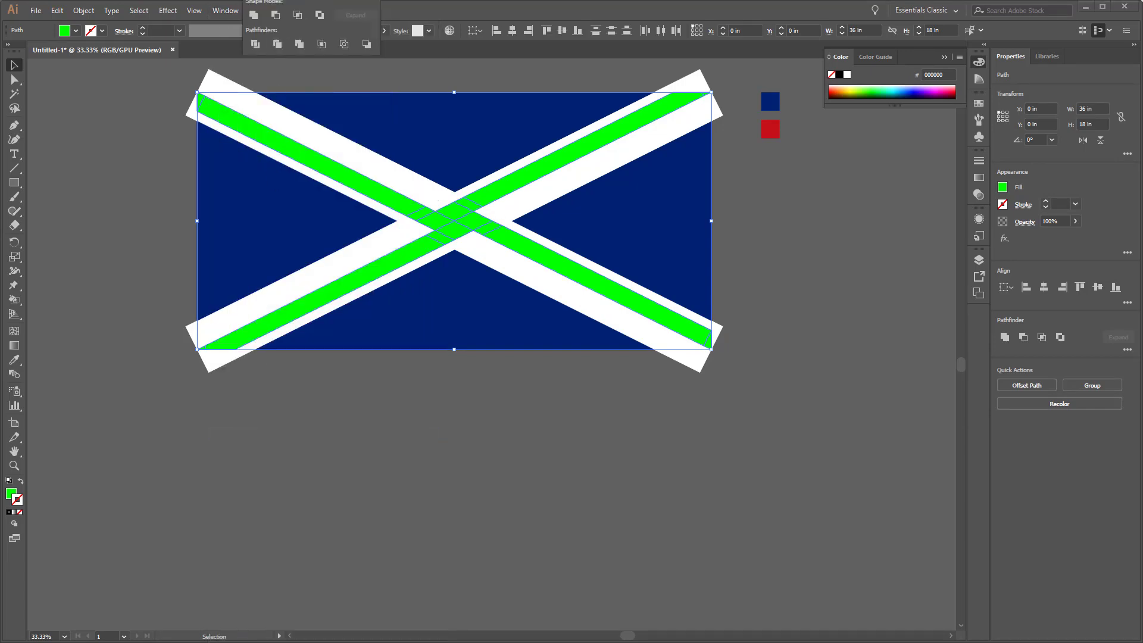
left_click_drag(298, 2, 818, 253)
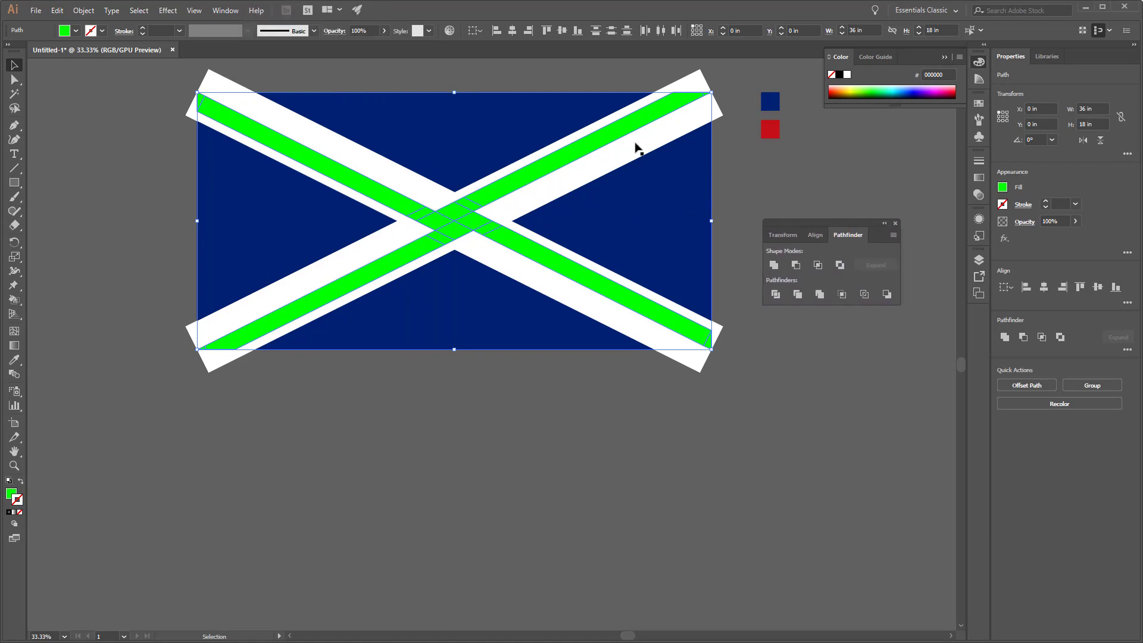
left_click(230, 17)
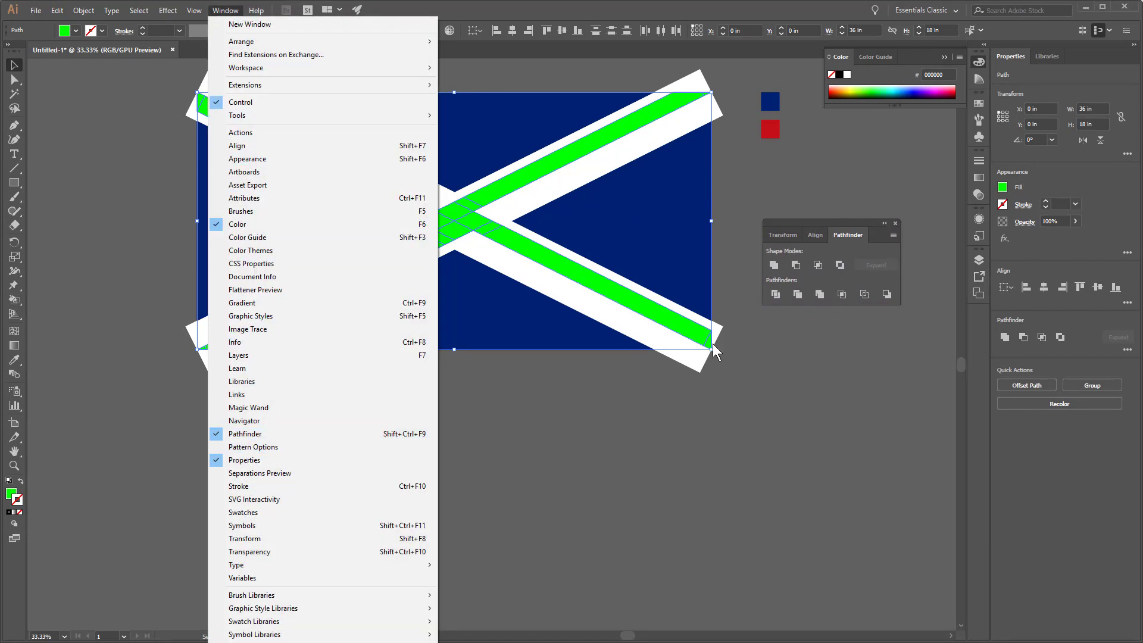
left_click(804, 235)
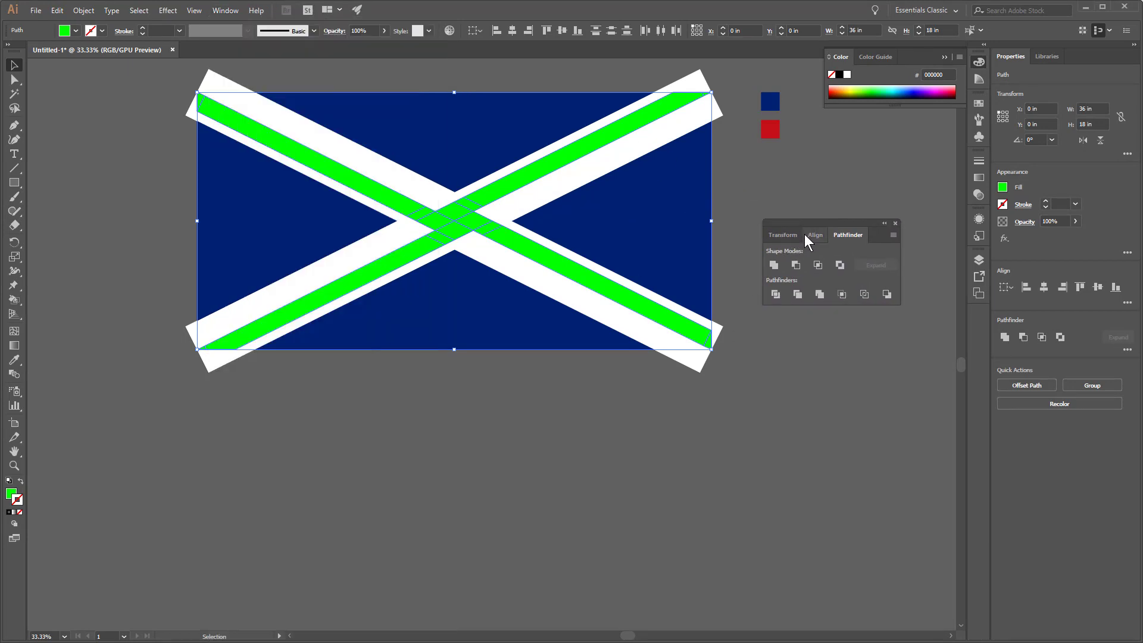
left_click(775, 271)
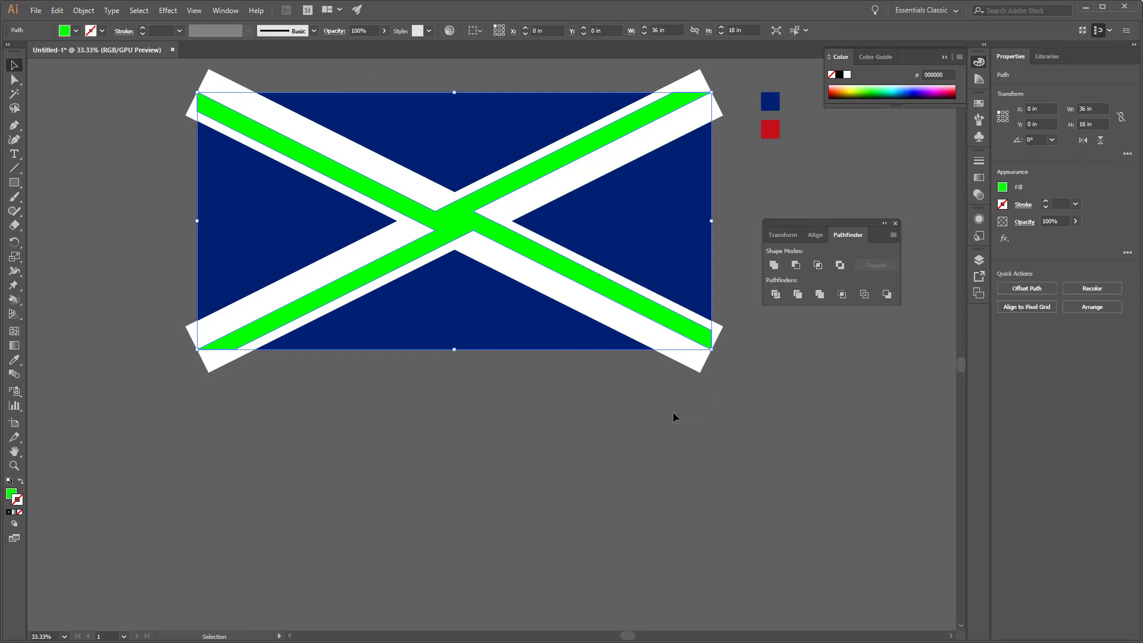
left_click(54, 112)
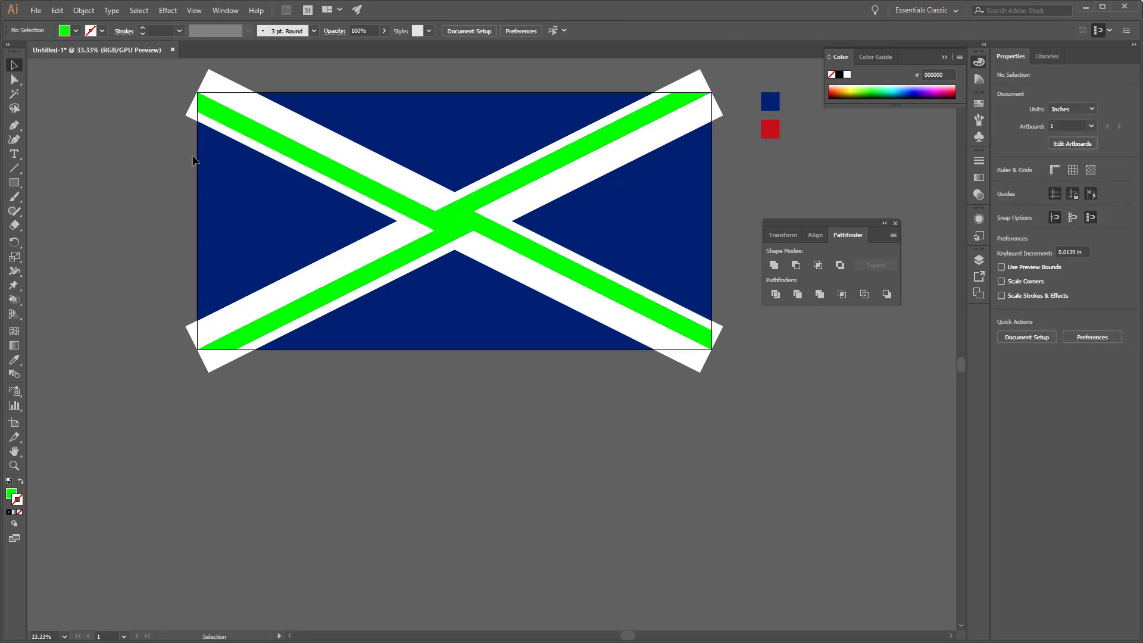
Eyedropper the red sample square's colour (C61018) onto the green X, then deselect.
left_click(301, 152)
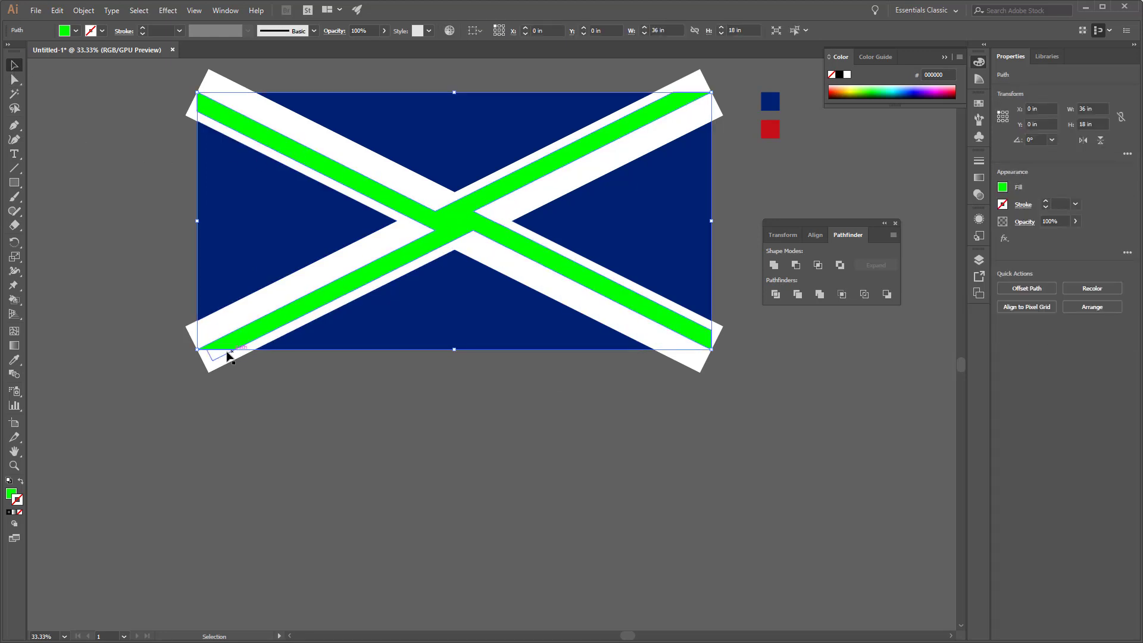
left_click(16, 364)
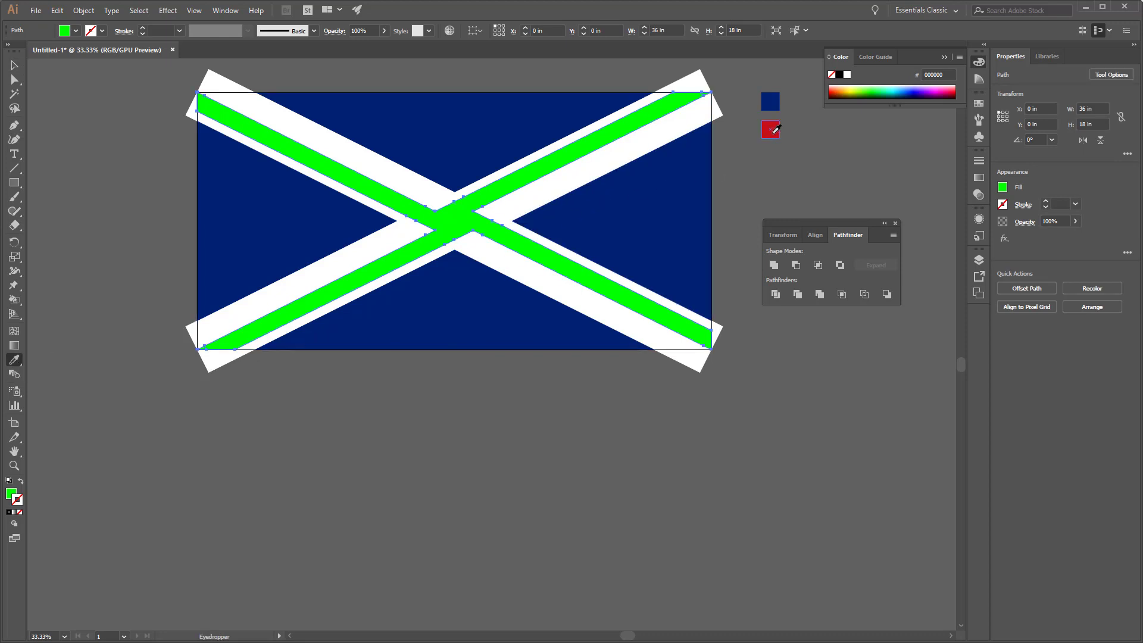
left_click(774, 132)
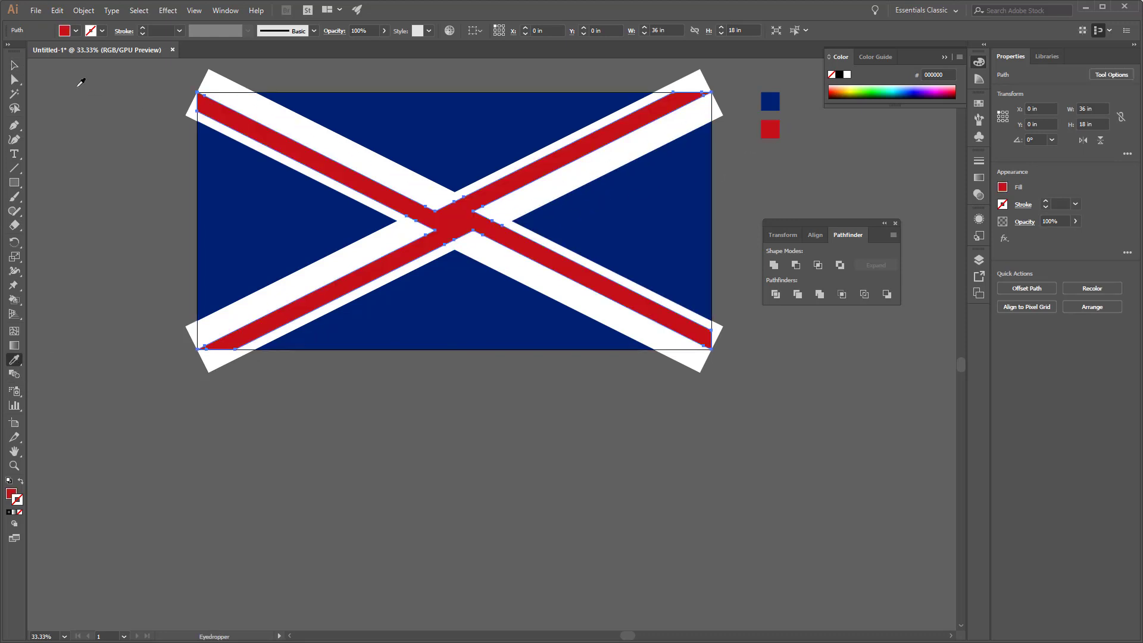
key("v")
left_click(77, 142)
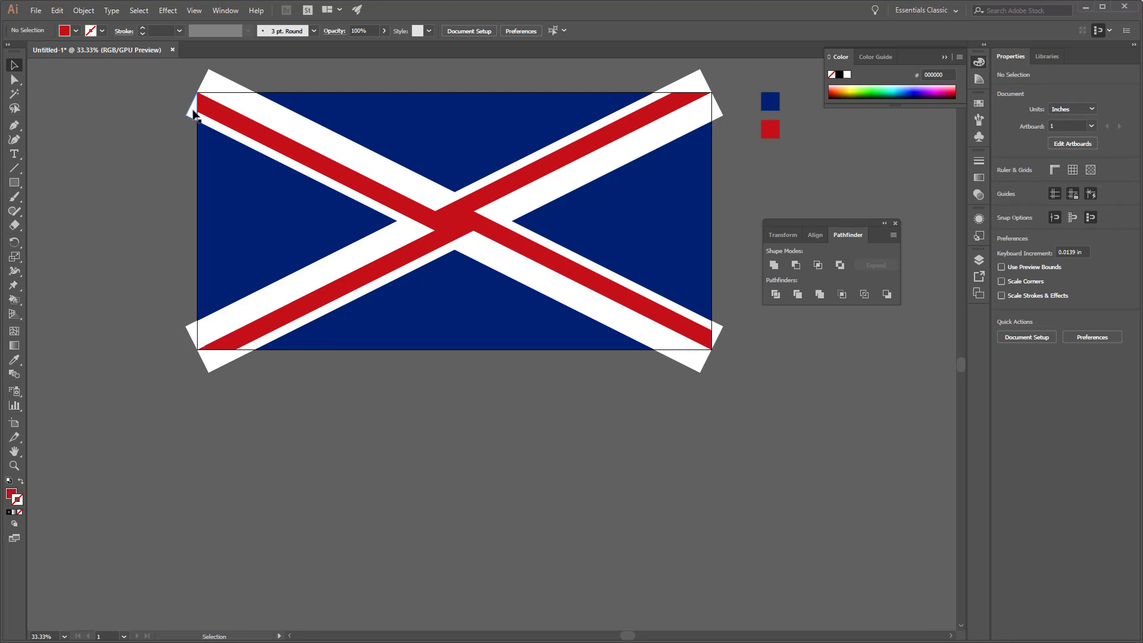
Delete the white overhang pieces beyond the top-left and top-right edges.
left_click(193, 112)
left_click(187, 207)
left_click(218, 79)
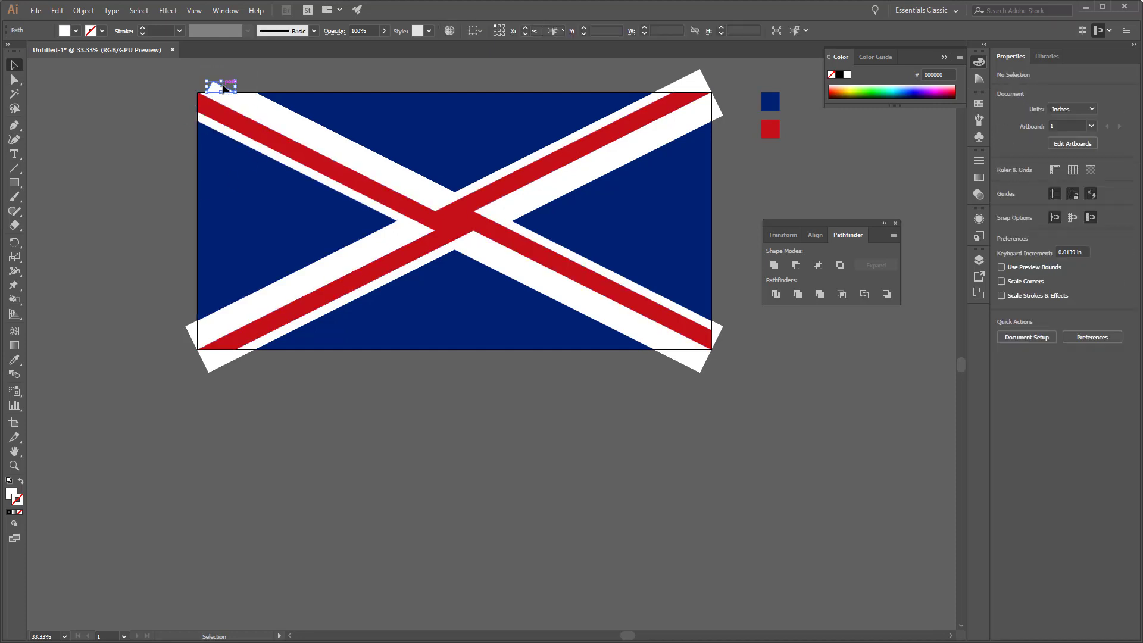
key("Delete")
left_click(702, 84)
key("Delete")
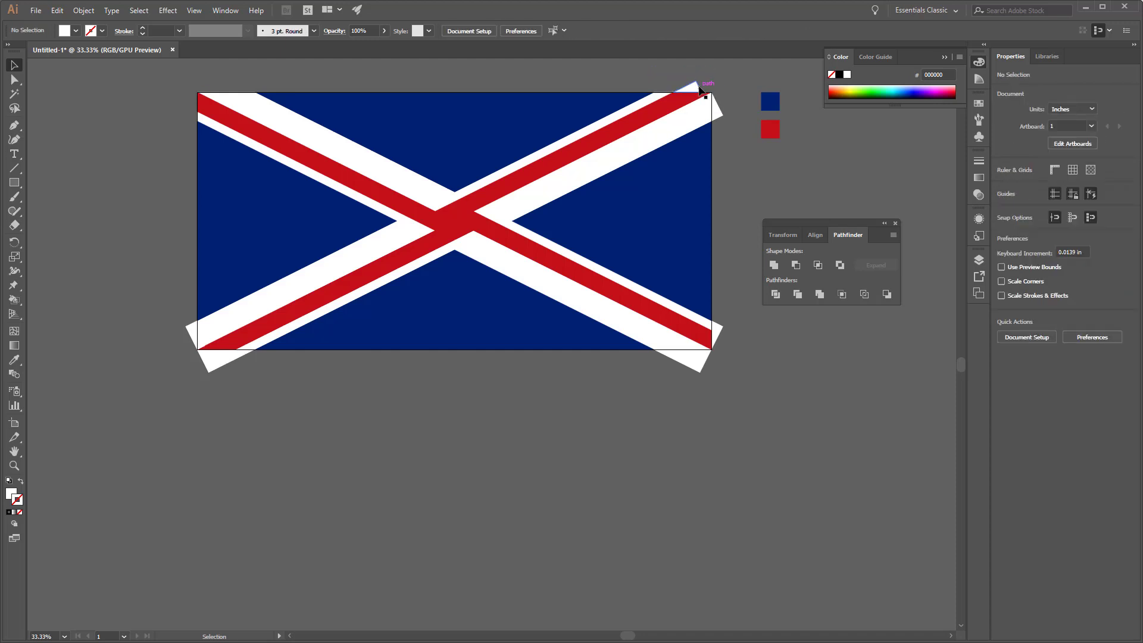
left_click(708, 90)
key("Delete")
left_click(721, 111)
key("Delete")
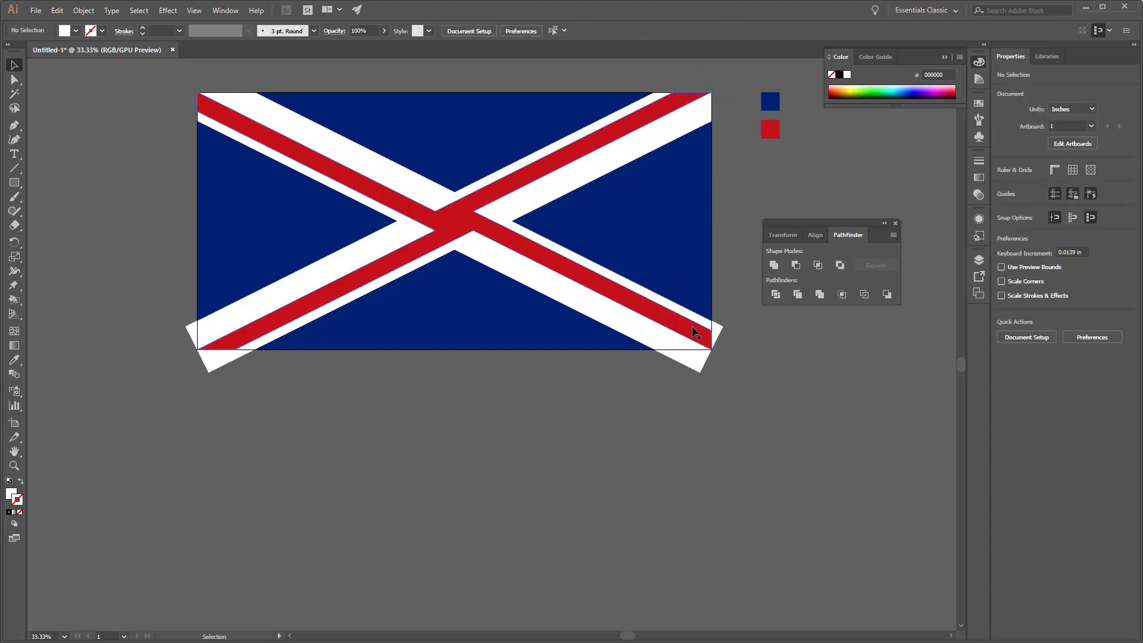
Delete the white overhangs below the bottom-right and bottom-left corners.
left_click(702, 370)
key("Delete")
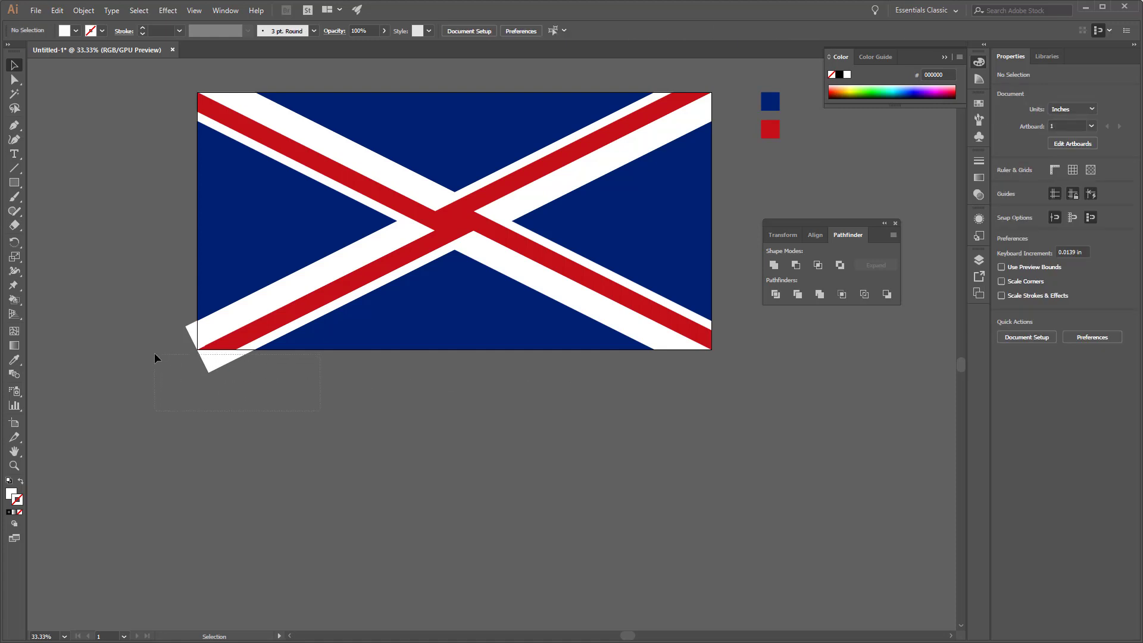
key("Delete")
left_click_drag(154, 358, 193, 384)
key("Delete")
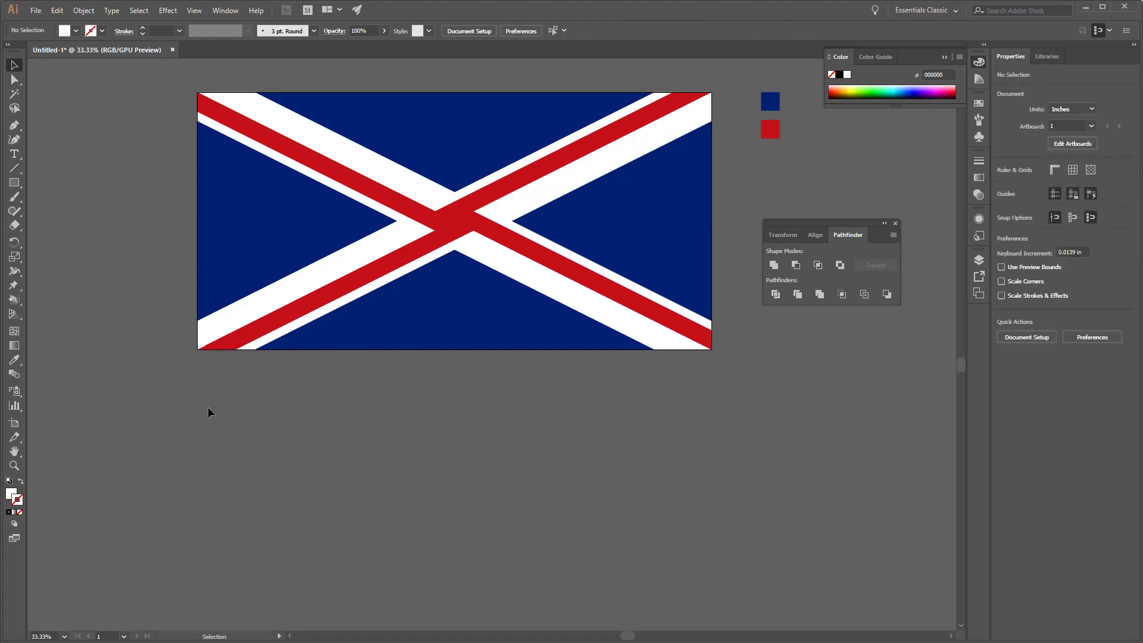
scroll(411, 414, "up", 2)
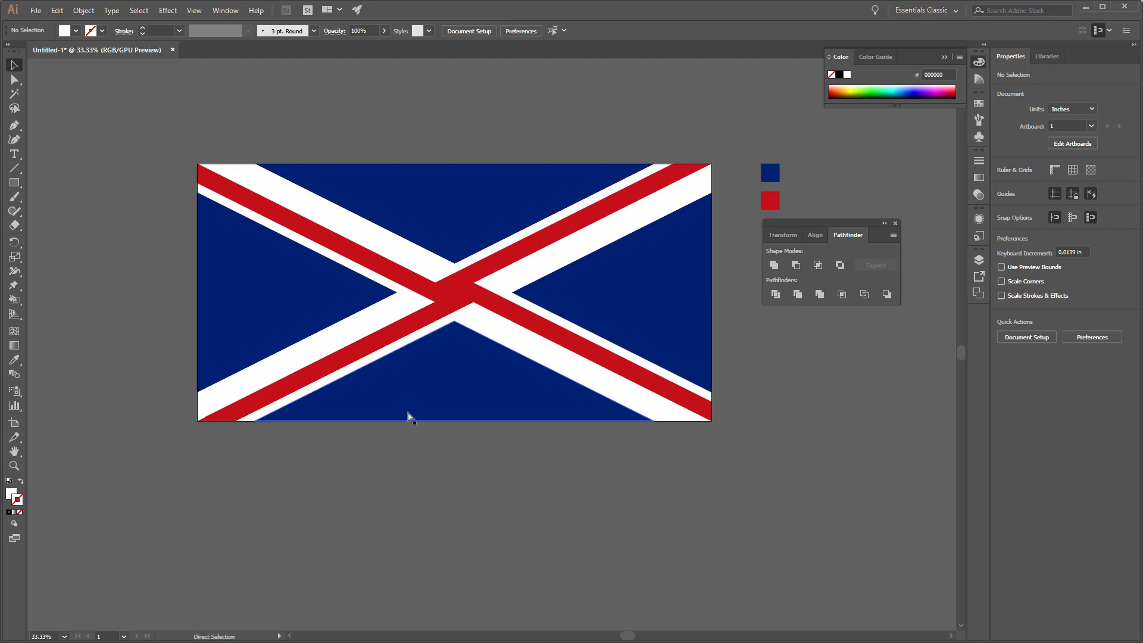
scroll(409, 417, "right", 2)
scroll(410, 416, "right", 2)
left_click(242, 321)
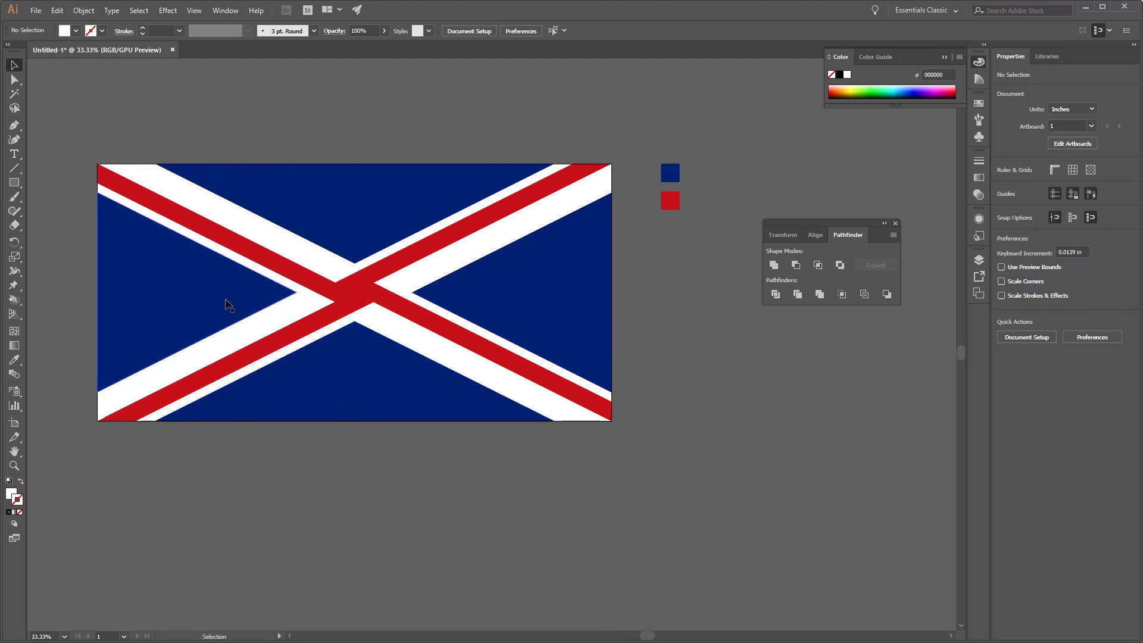
left_click(360, 399)
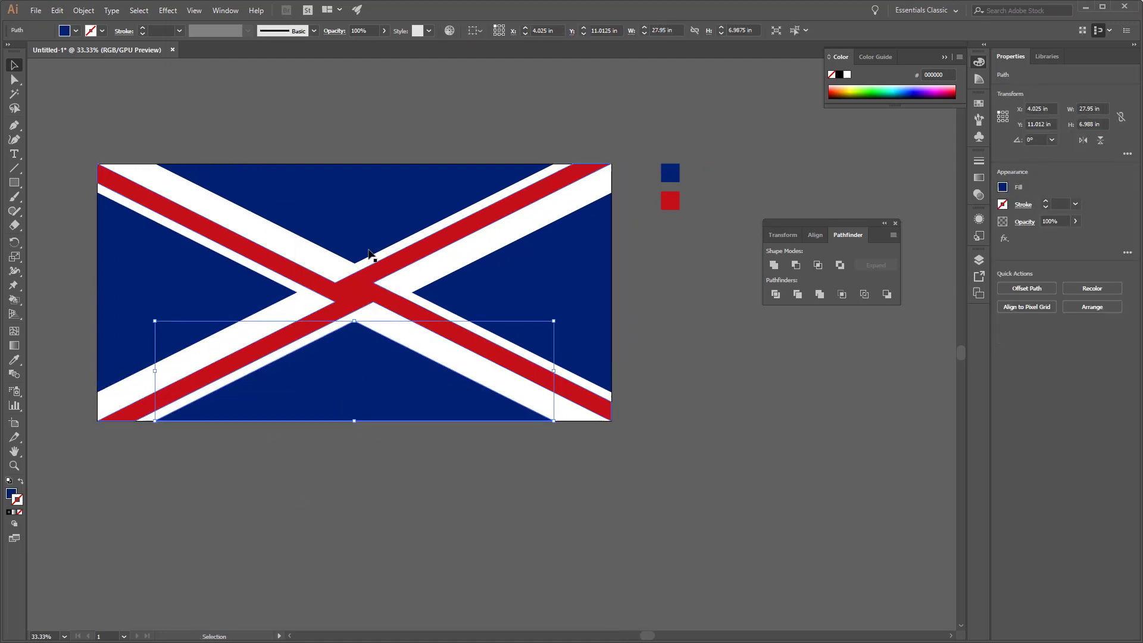
left_click(375, 221)
left_click(586, 311)
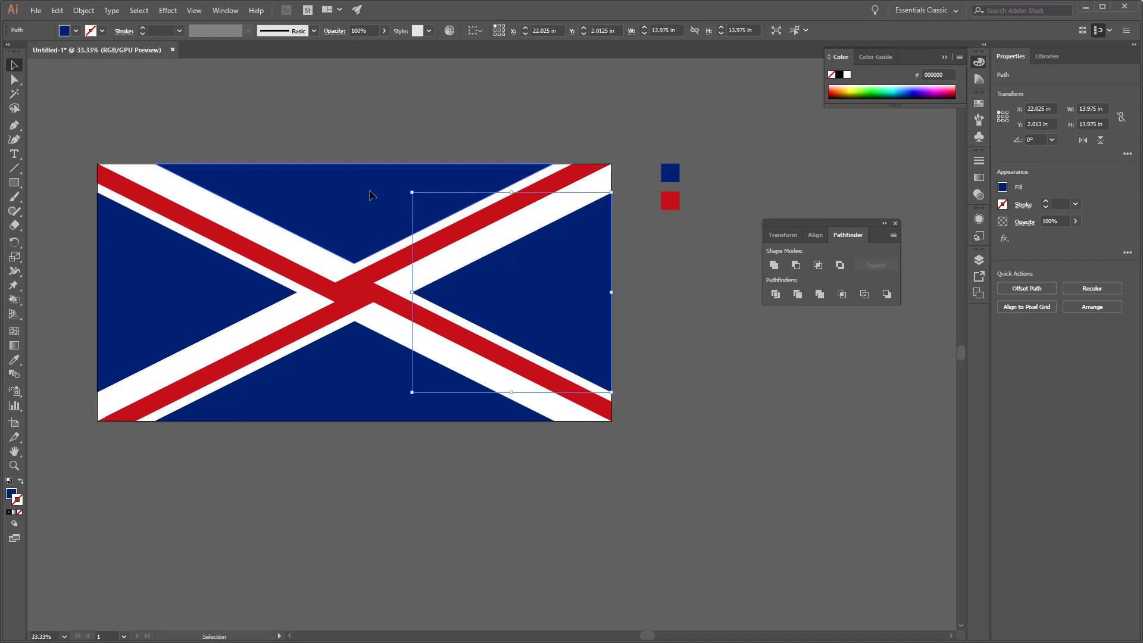
left_click(388, 199)
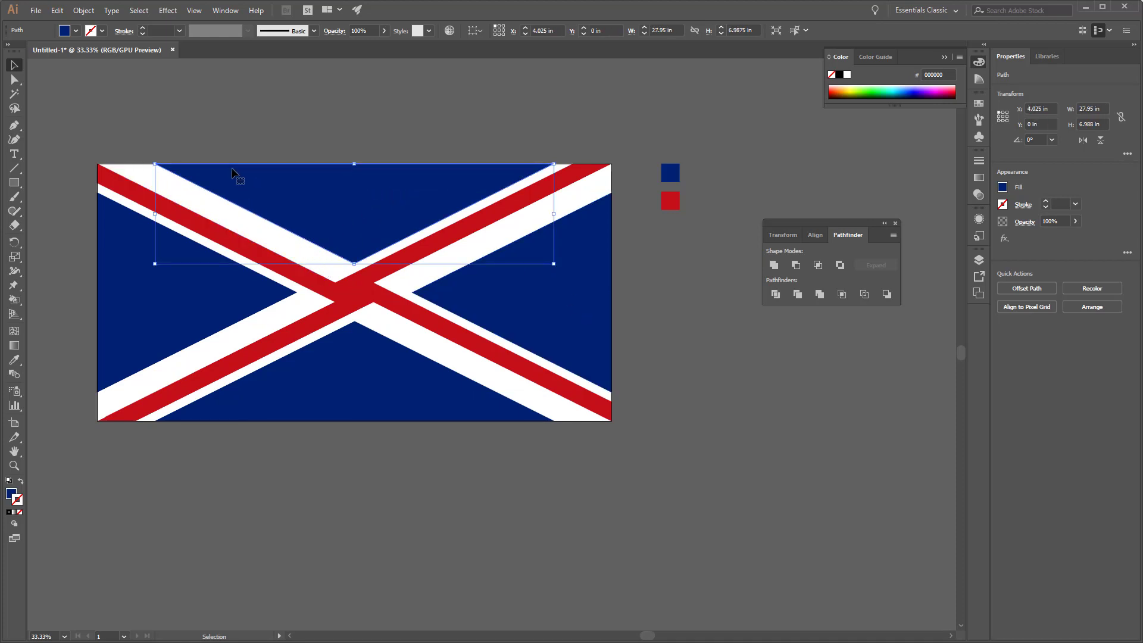
scroll(228, 251, "up", 1)
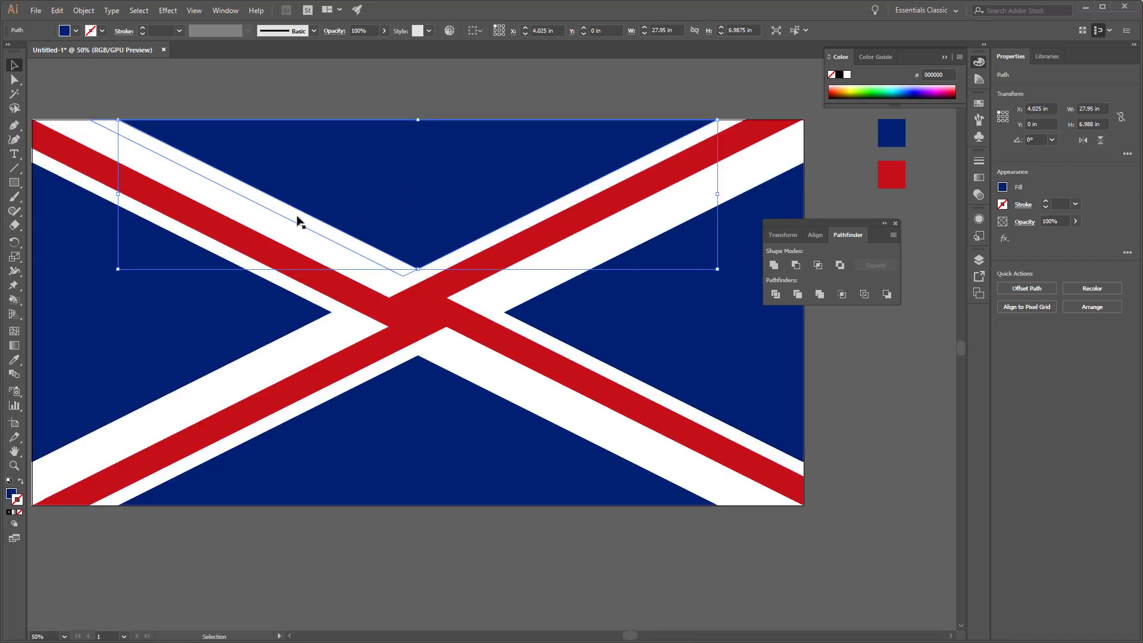
left_click(298, 221)
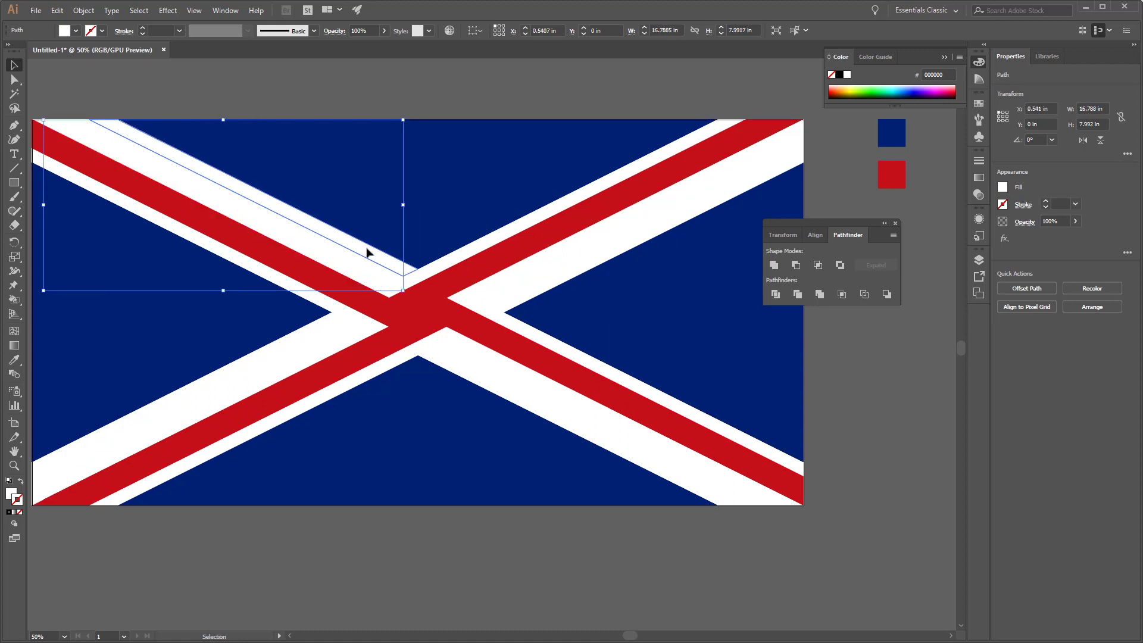
left_click(409, 278)
left_click(400, 284)
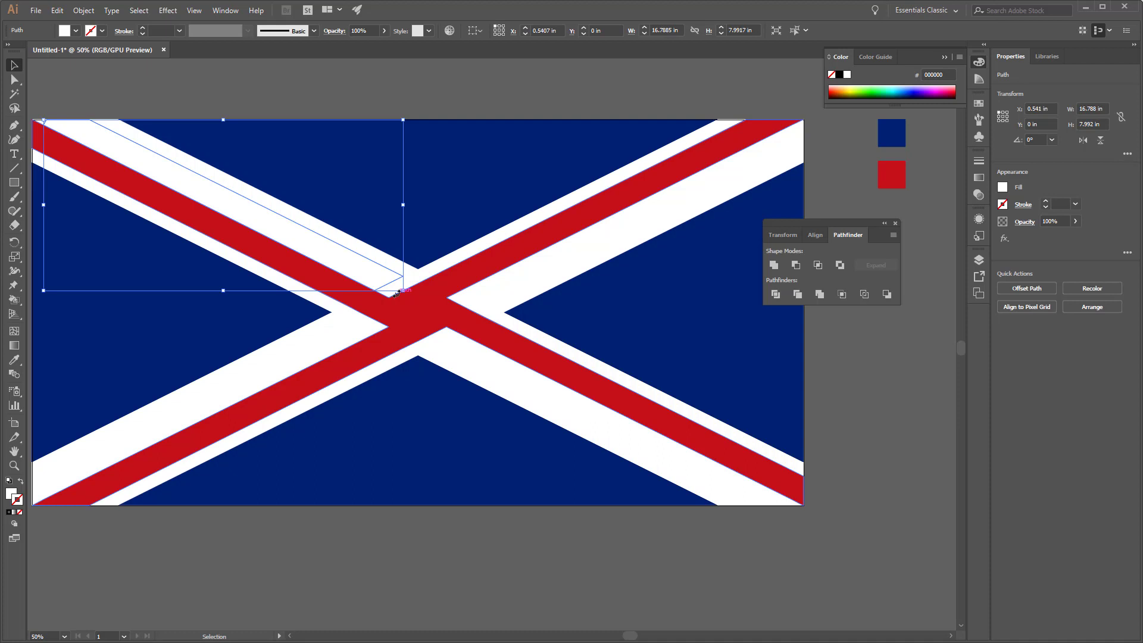
scroll(405, 318, "down", 1)
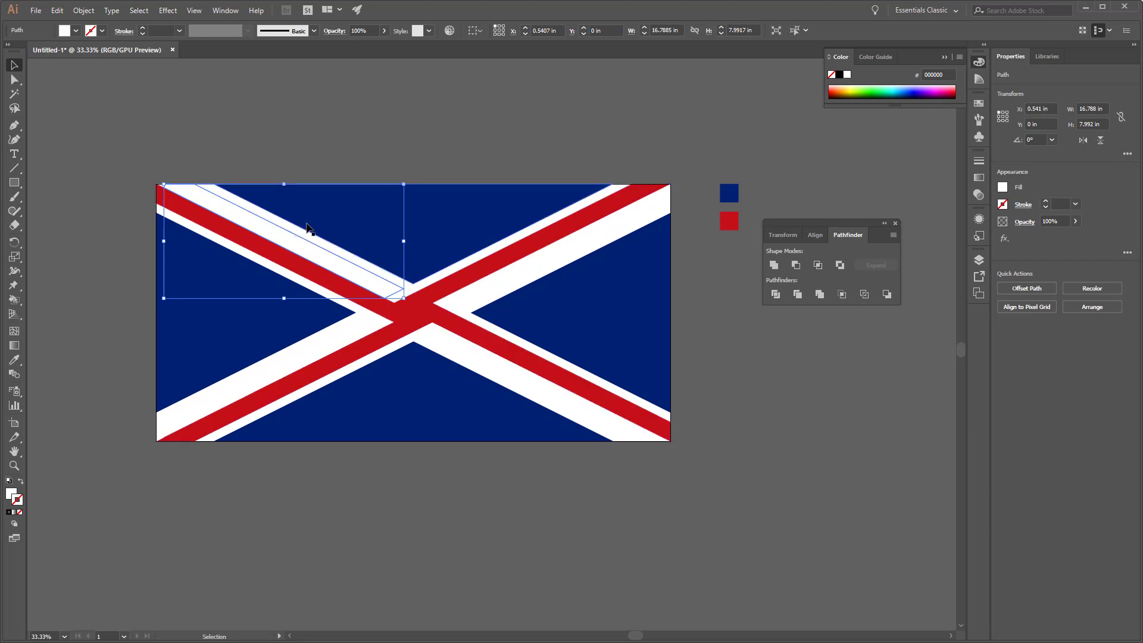
left_click(327, 224)
left_click(317, 240)
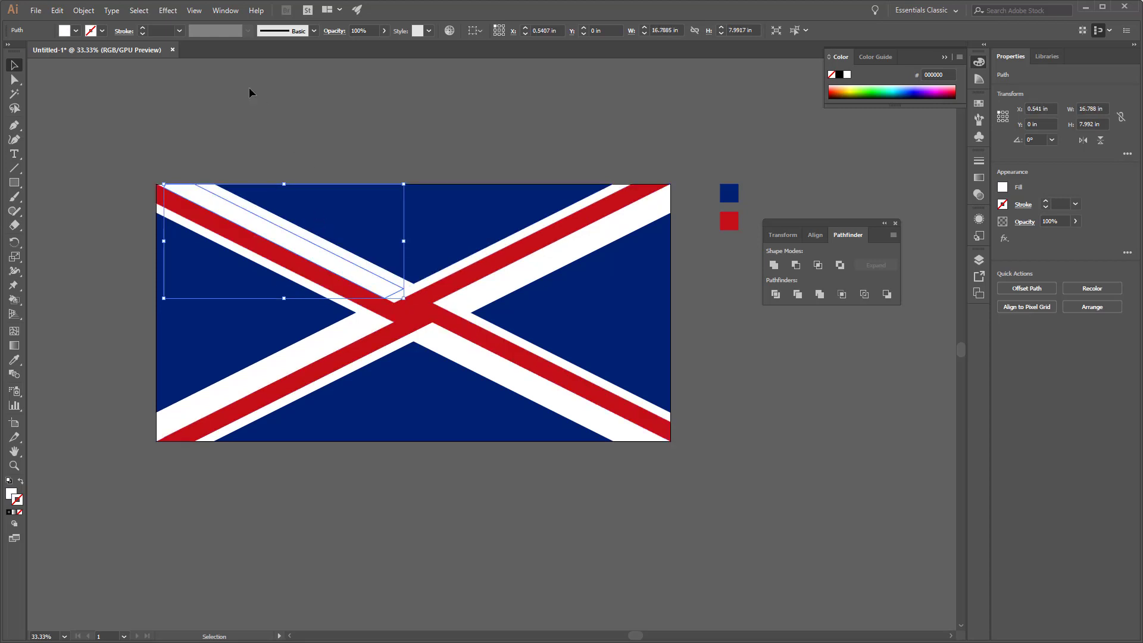
left_click(120, 10)
mouse_move(139, 10)
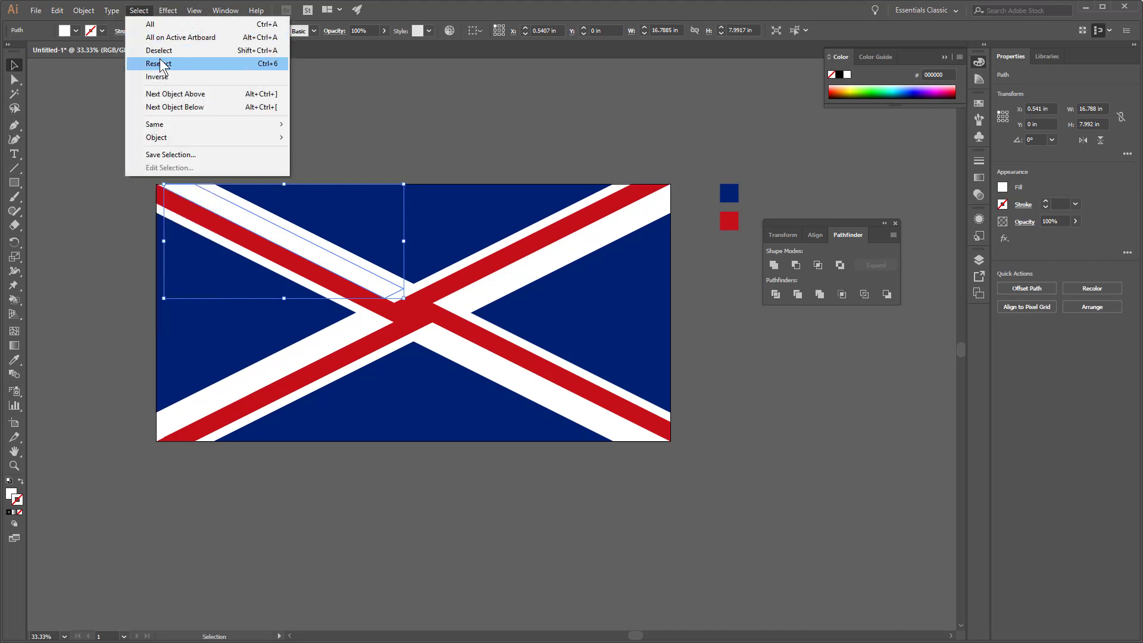
mouse_move(173, 124)
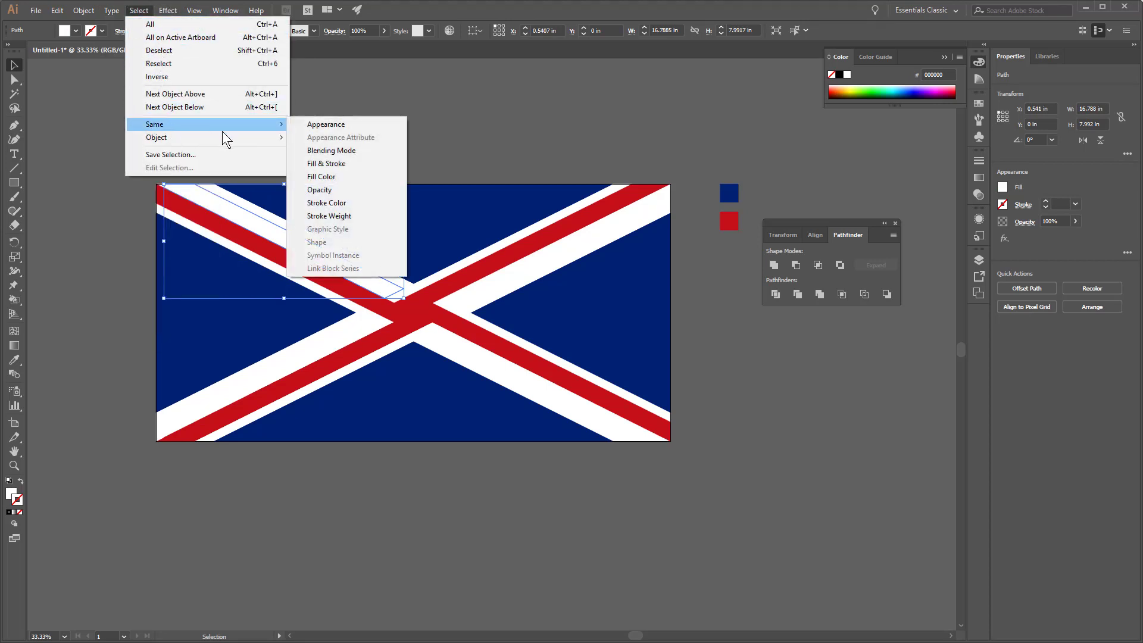
left_click(322, 177)
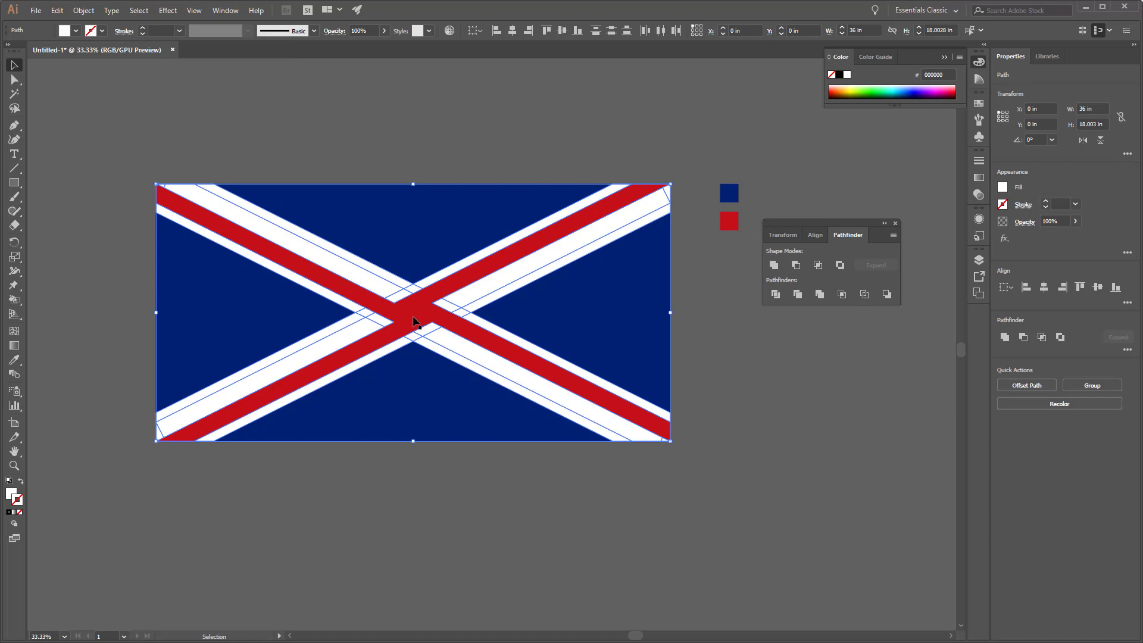
key("ctrl+shift+a")
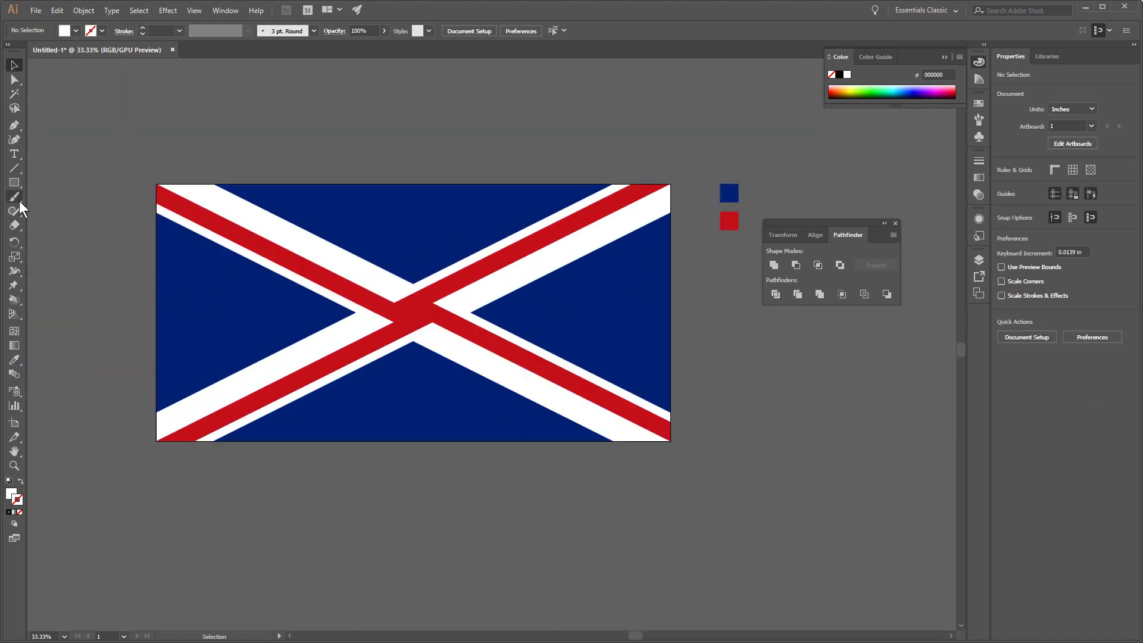
Draw a full-width horizontal line and a full-height vertical line through the centre, then select both.
left_click(14, 168)
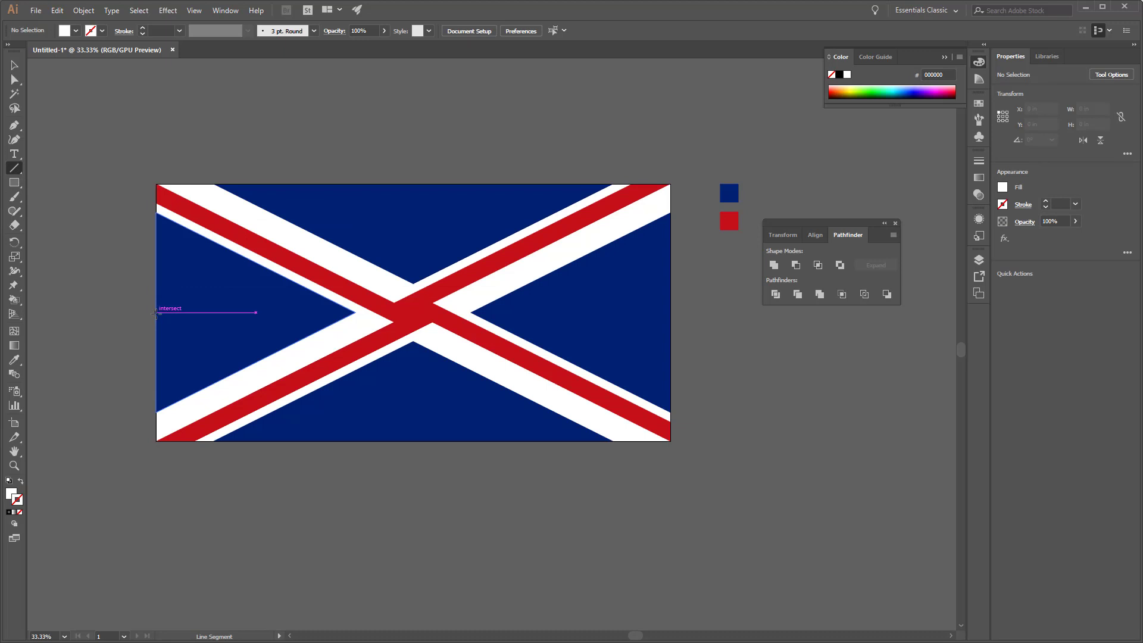
left_click_drag(156, 313, 671, 312)
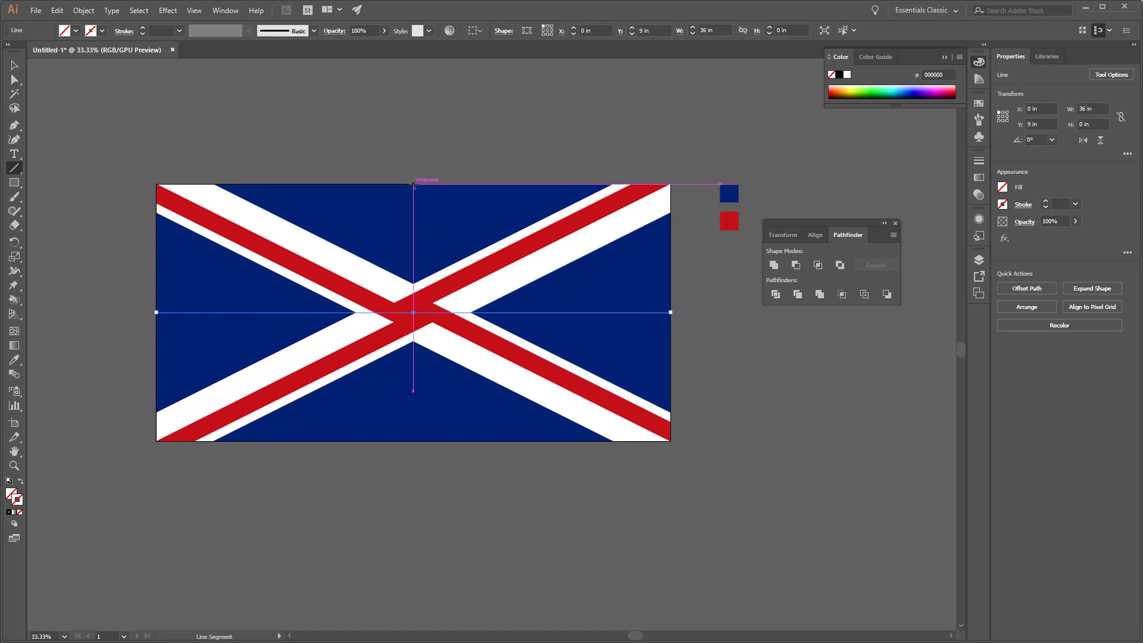
left_click_drag(414, 184, 414, 442)
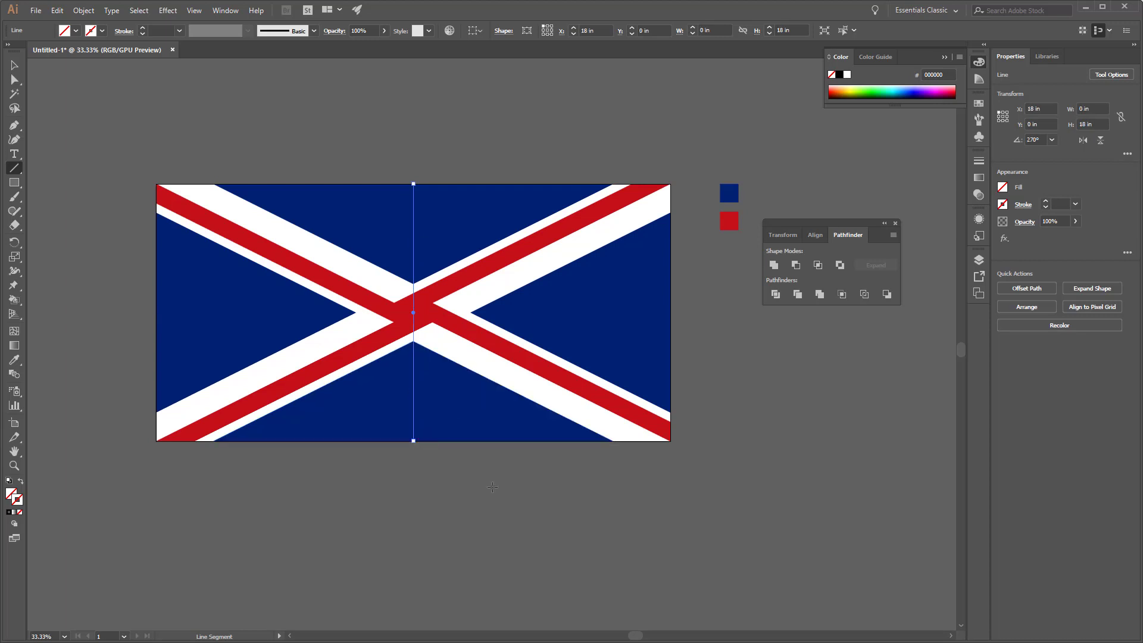
left_click(5, 64)
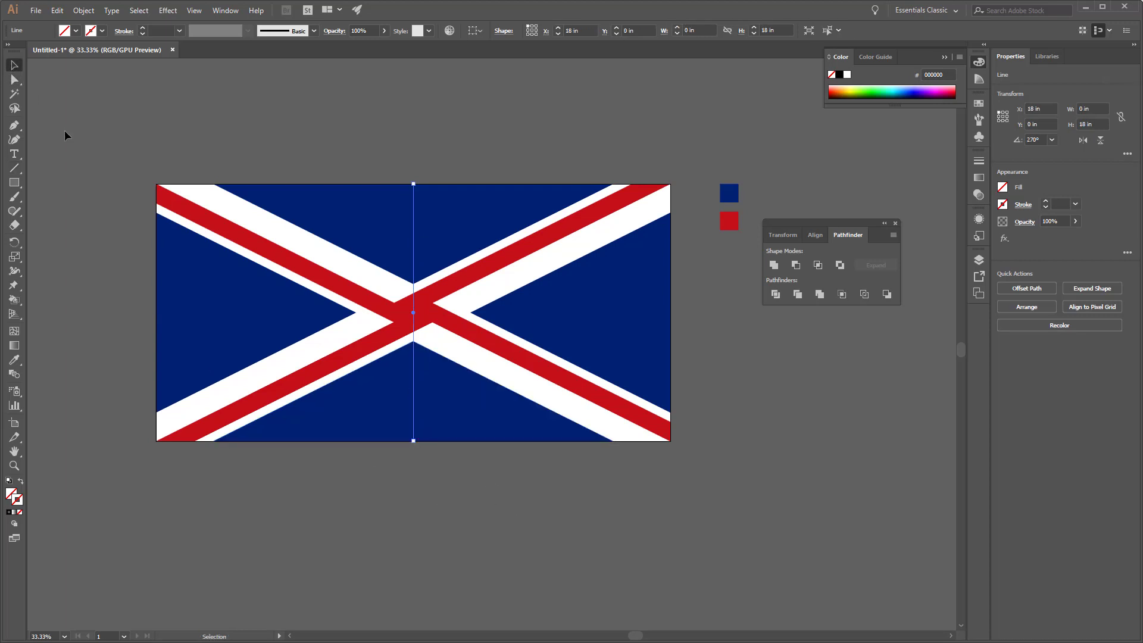
left_click(199, 313, "shift")
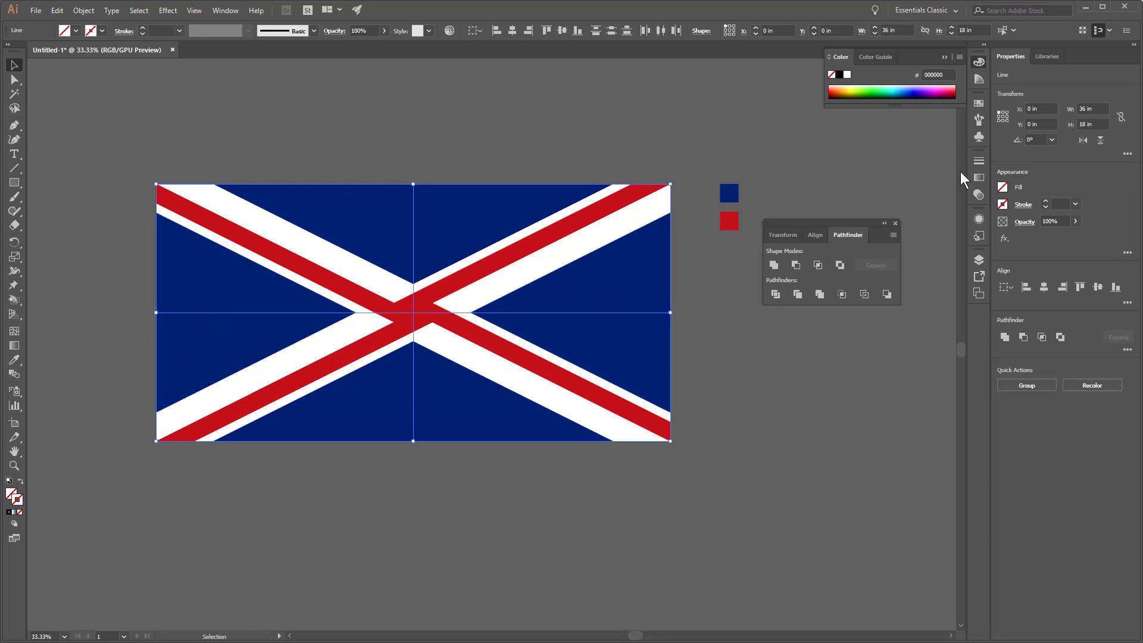
Give both centre lines a 5-inch (127 mm) white stroke, then deselect.
left_click(979, 162)
left_click(874, 170)
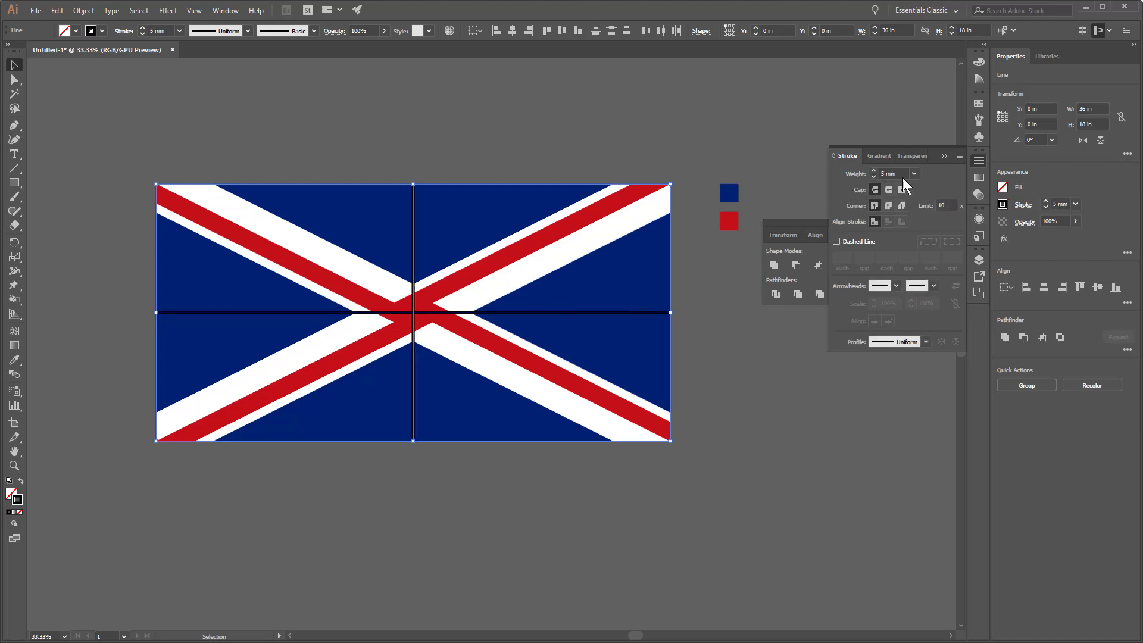
left_click(898, 174)
type("5\"")
key("Return")
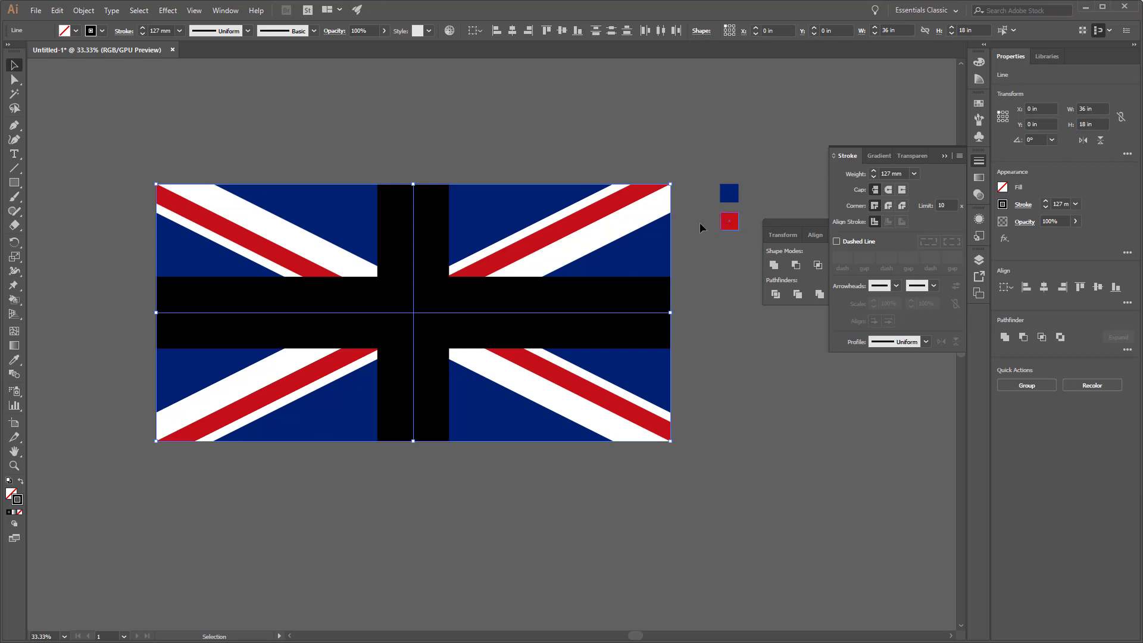
left_click(978, 103)
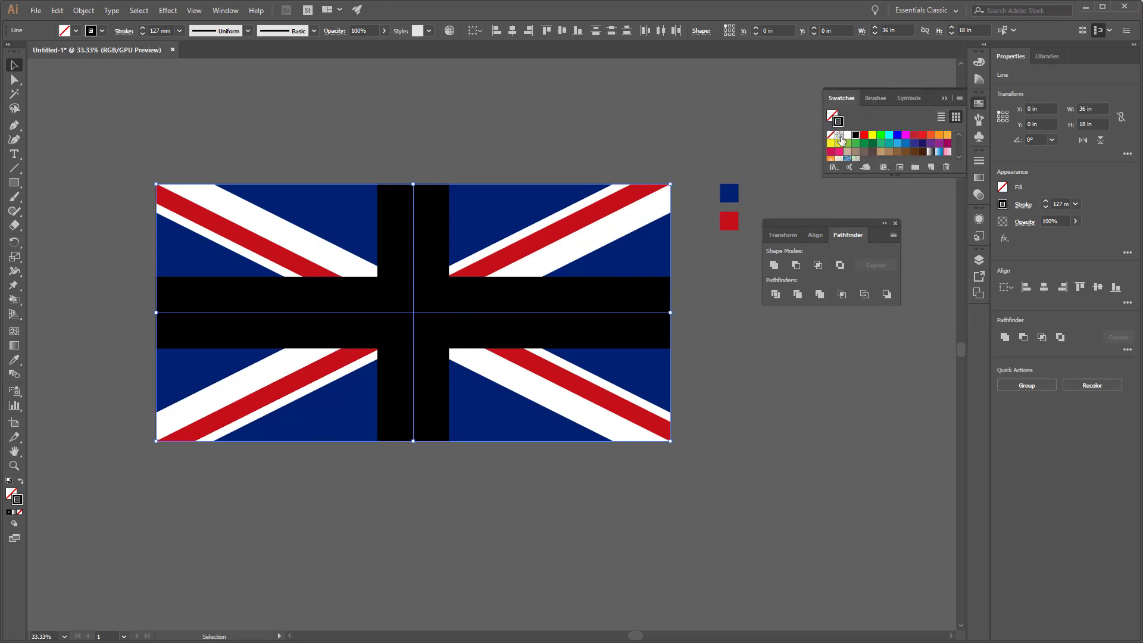
left_click(848, 135)
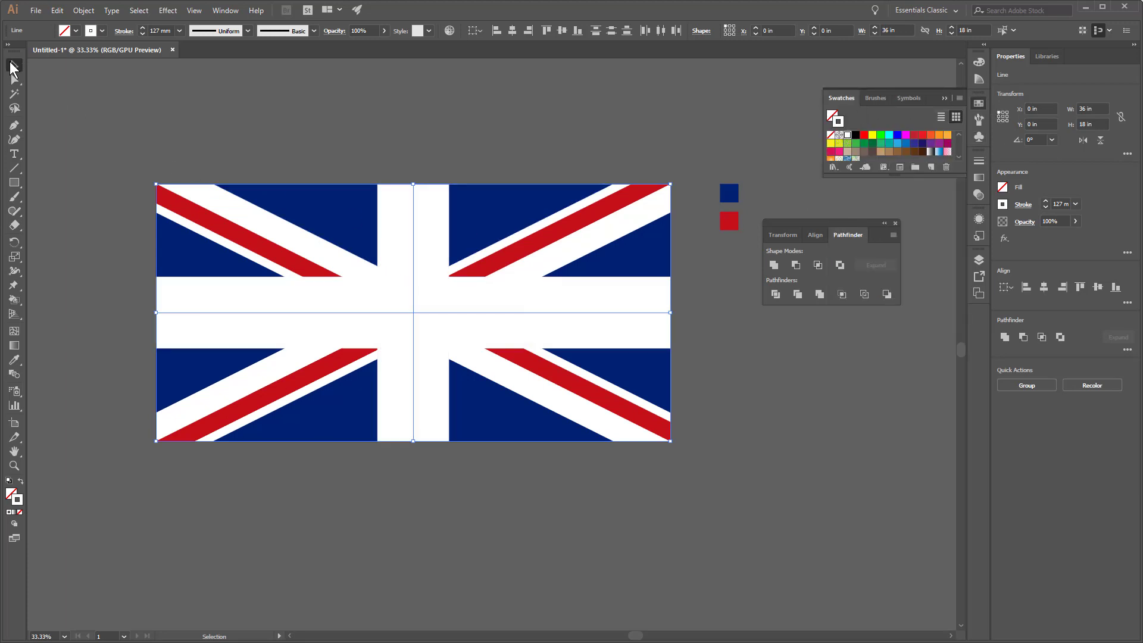
left_click(61, 109)
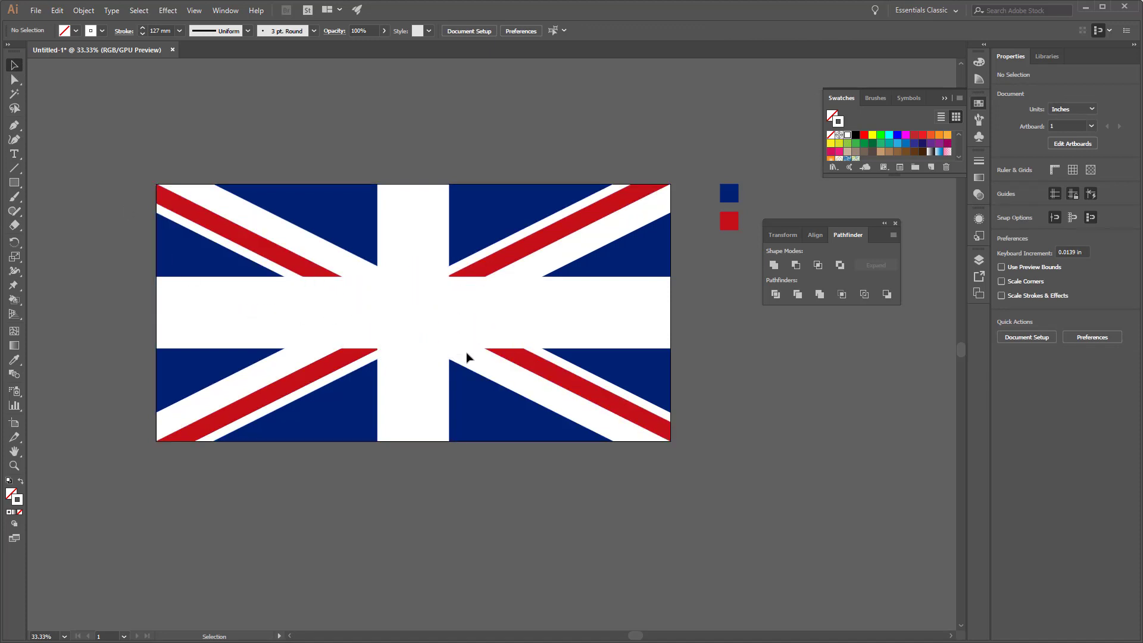
Expand both centre lines with Fill and Stroke checked.
left_click(657, 312)
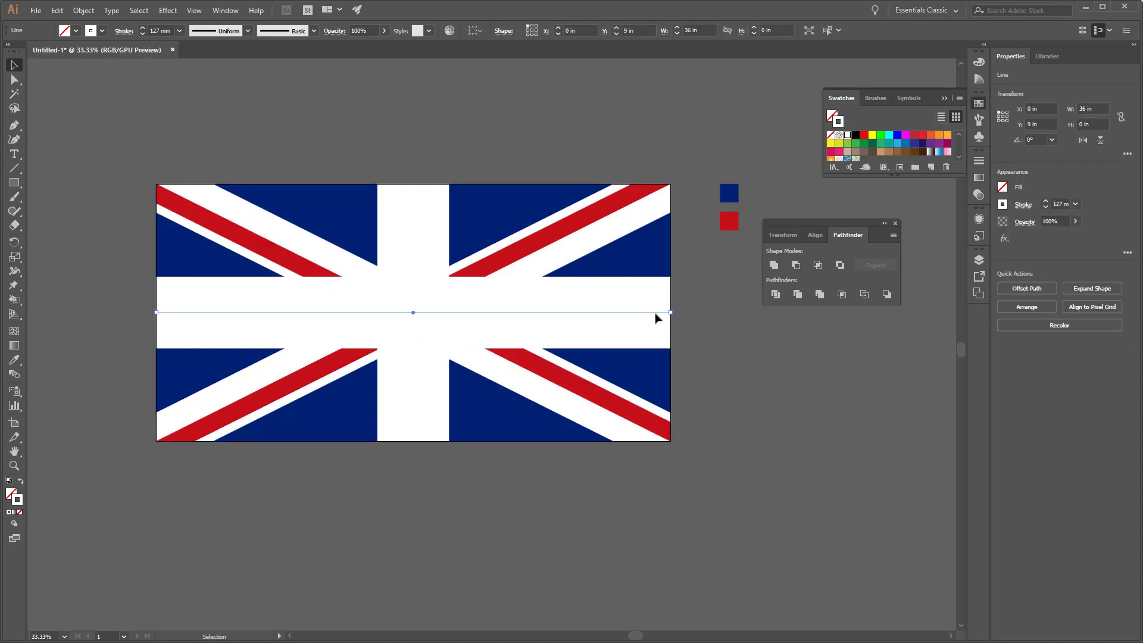
left_click(414, 207, "shift")
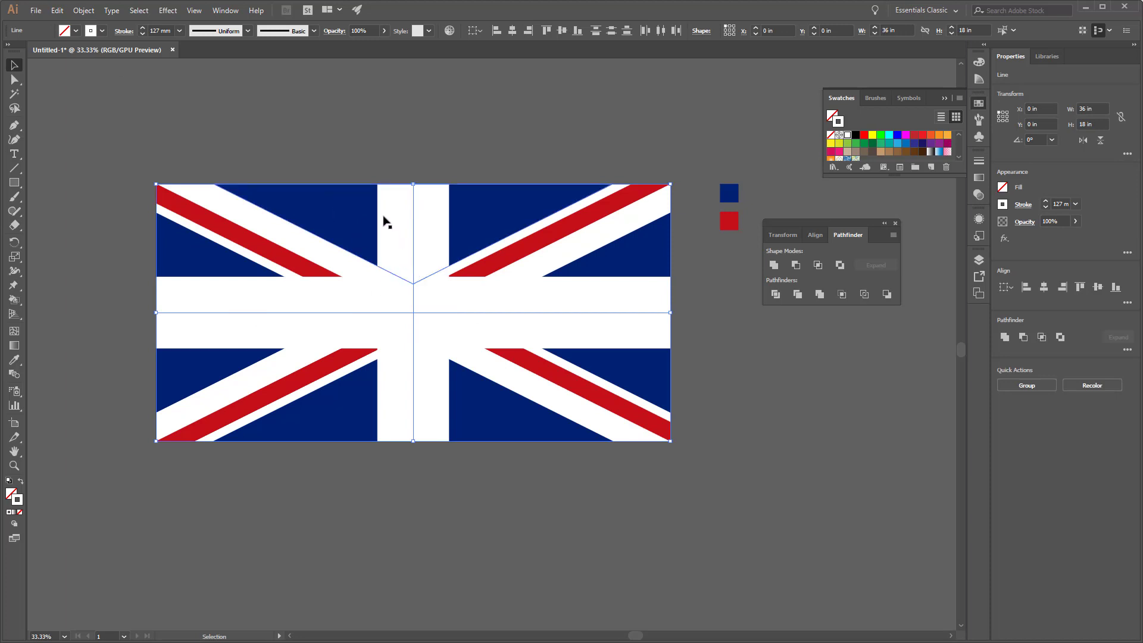
left_click(83, 10)
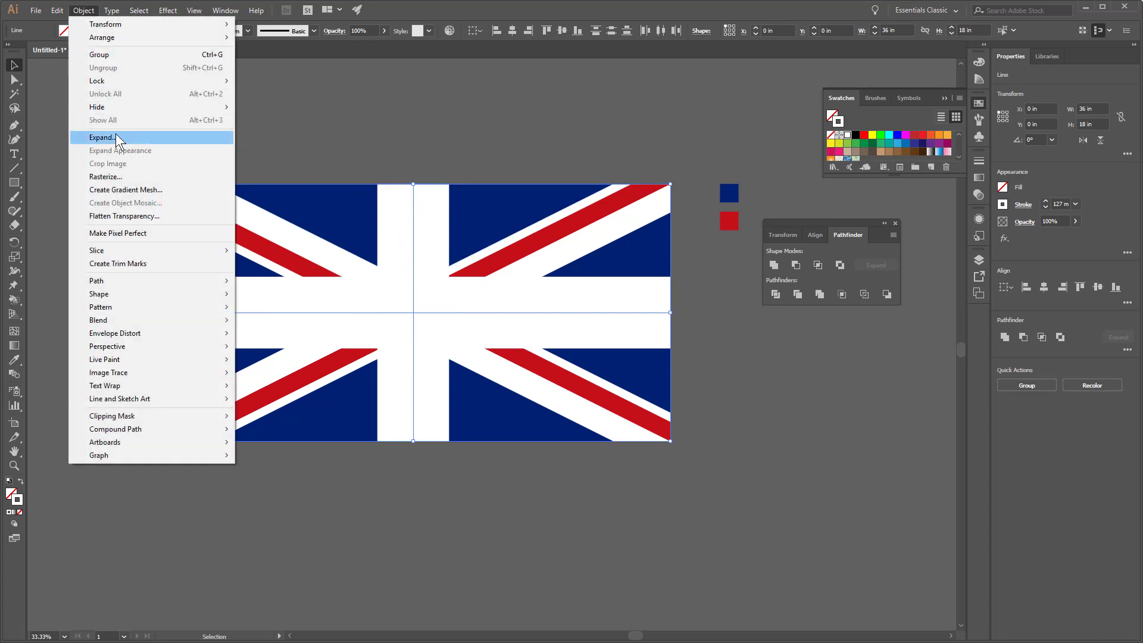
left_click(116, 136)
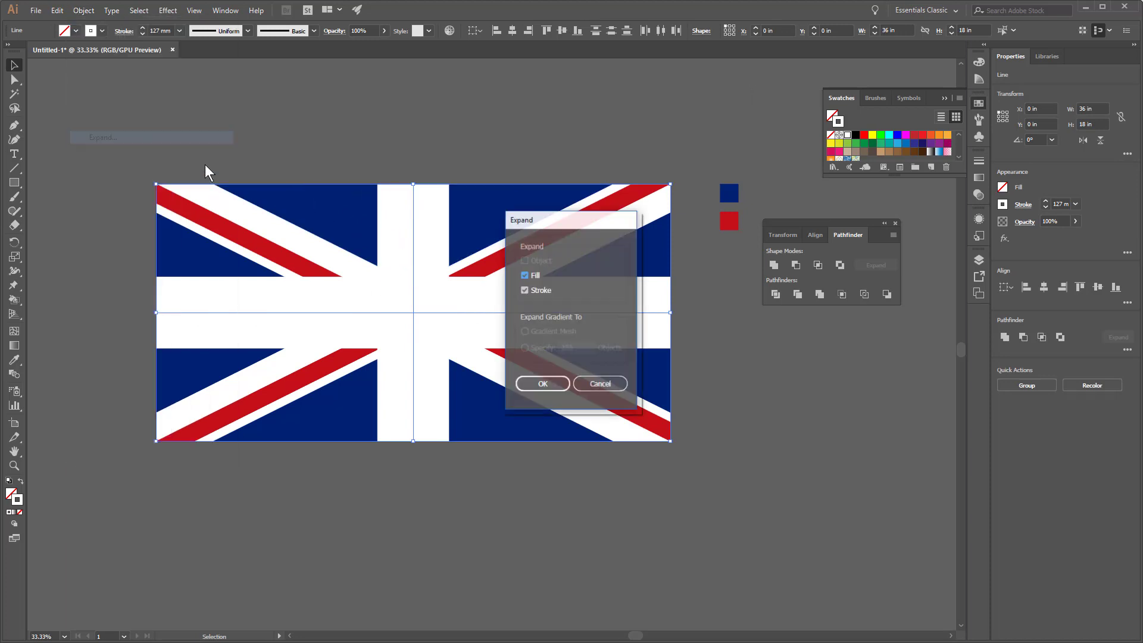
left_click(533, 289)
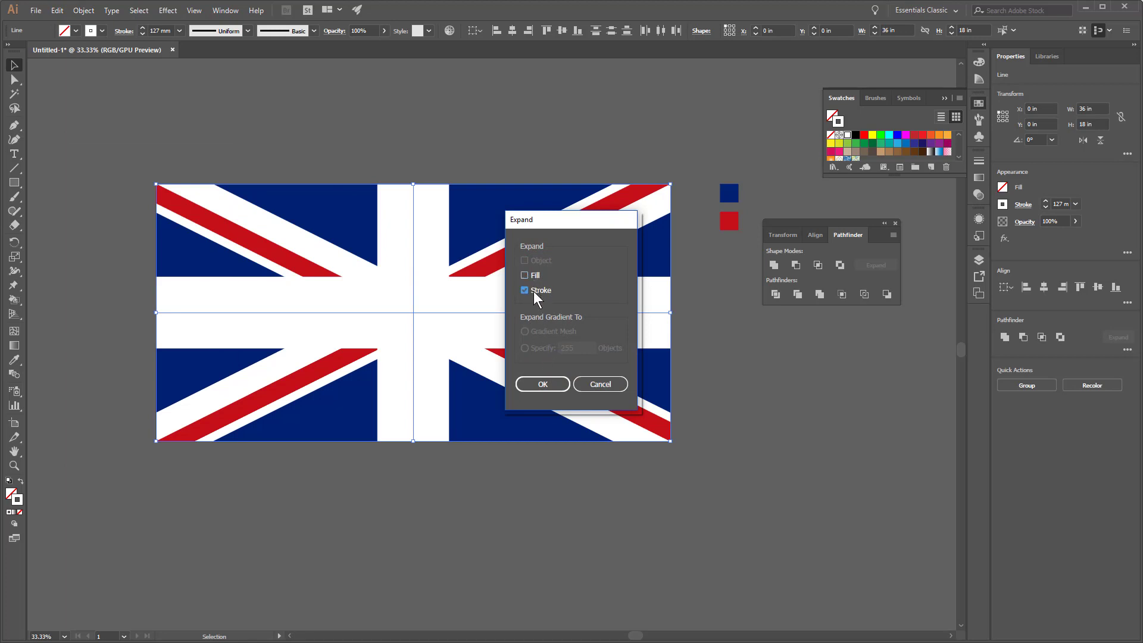
left_click(541, 384)
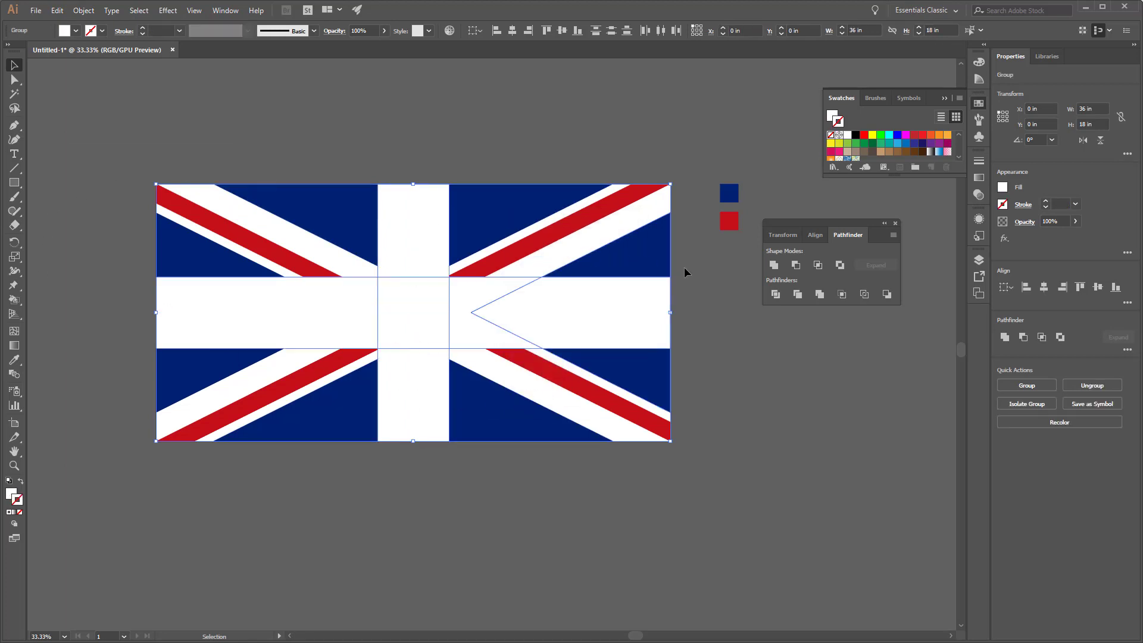
Unite the expanded pieces into one solid white cross shape.
left_click(774, 266)
left_click(728, 462)
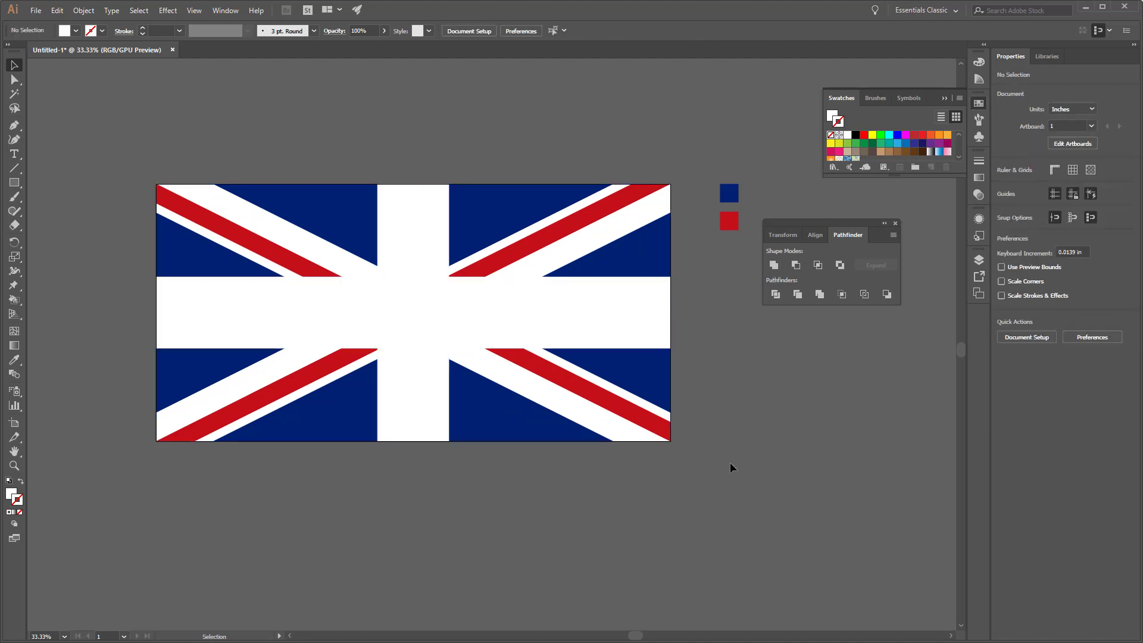
left_click(424, 305)
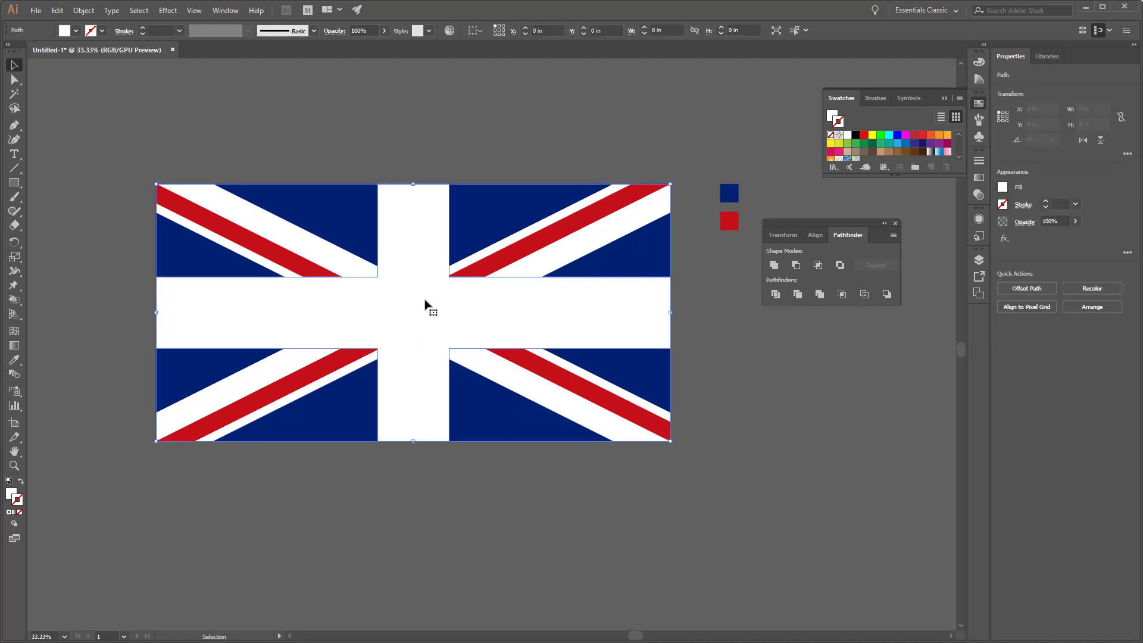
left_click(14, 167)
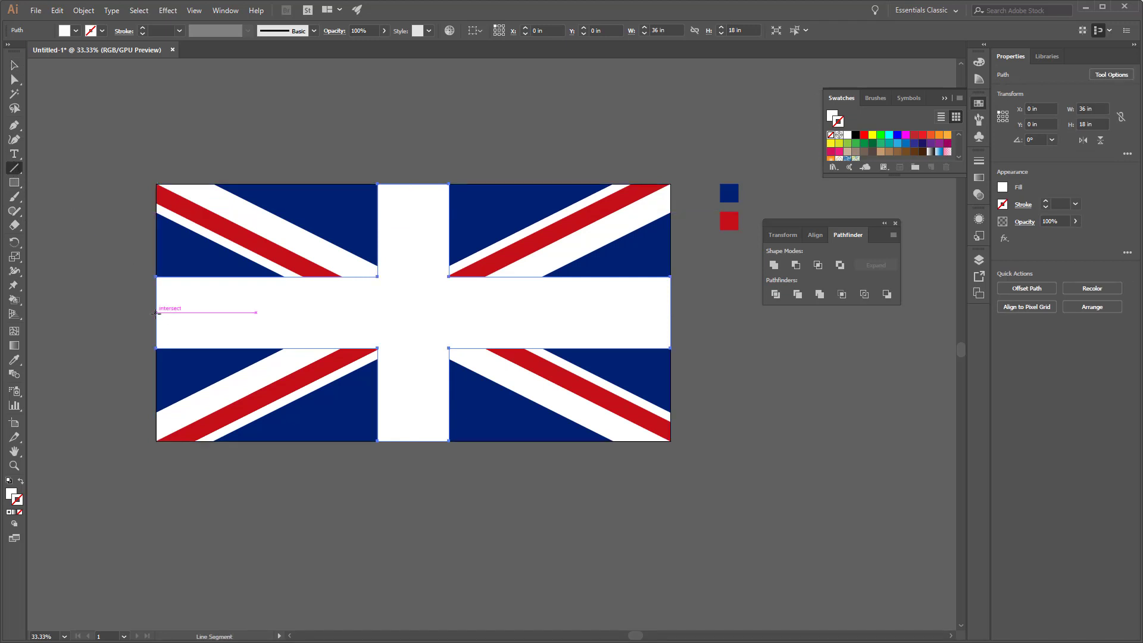
Draw a 36 in horizontal and an 18 in vertical line through the flag's centre, and select both.
left_click_drag(157, 312, 671, 312)
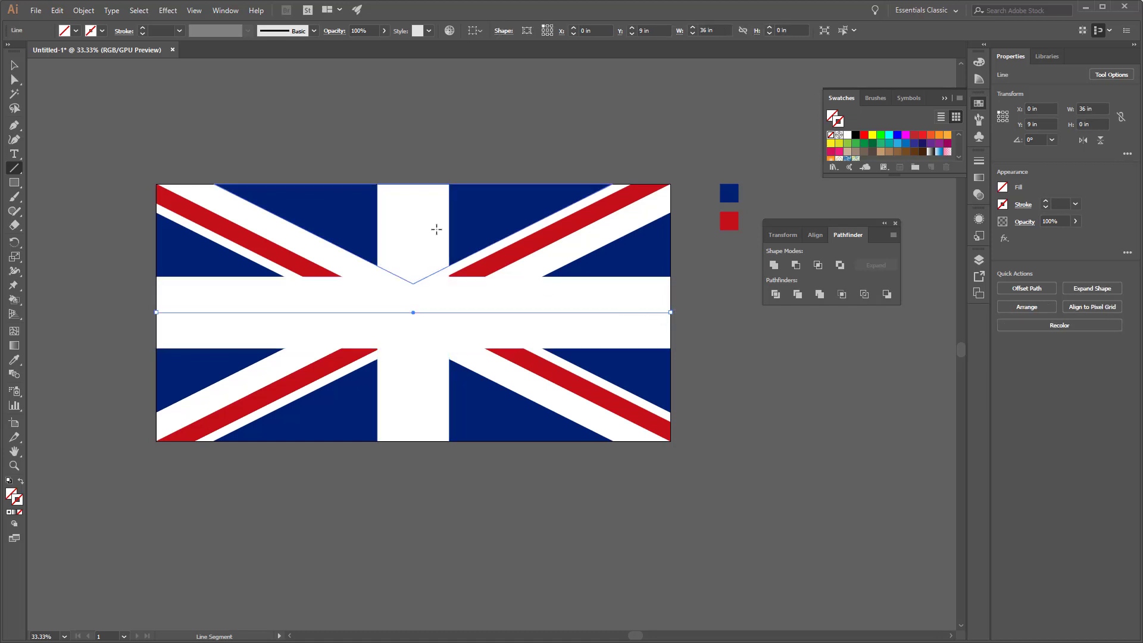
left_click_drag(414, 185, 414, 441)
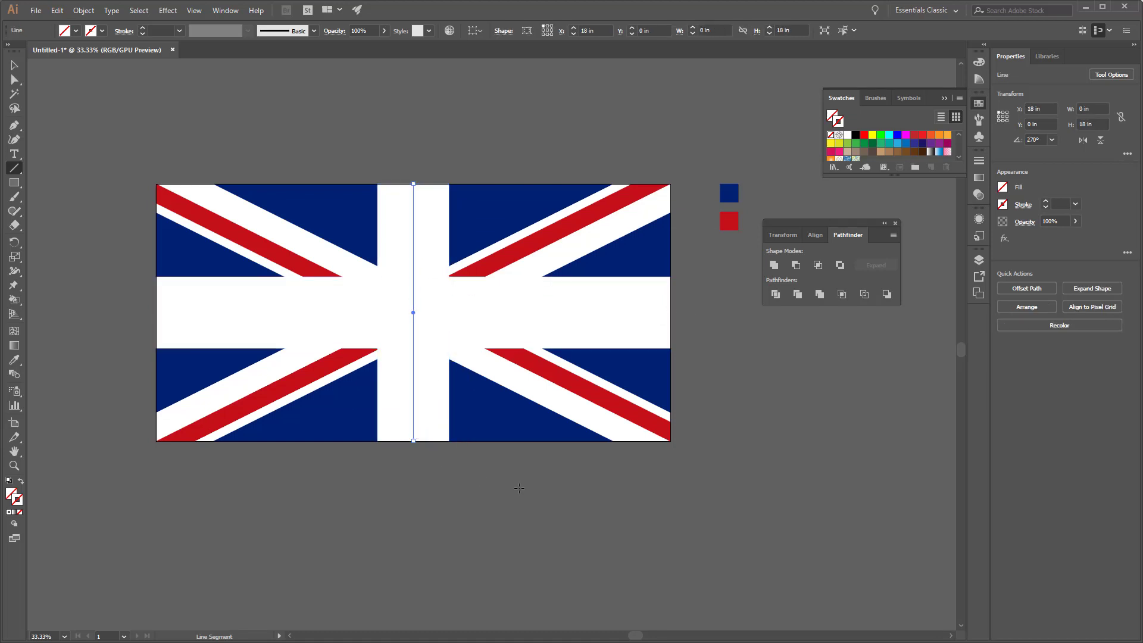
left_click(15, 65)
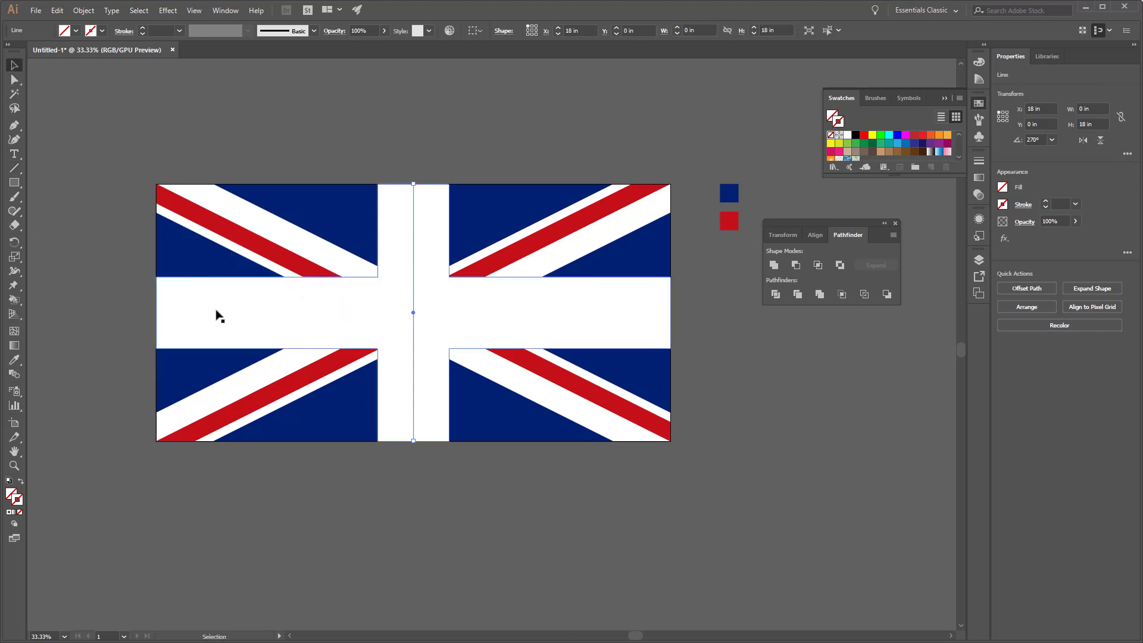
left_click(245, 313, "shift")
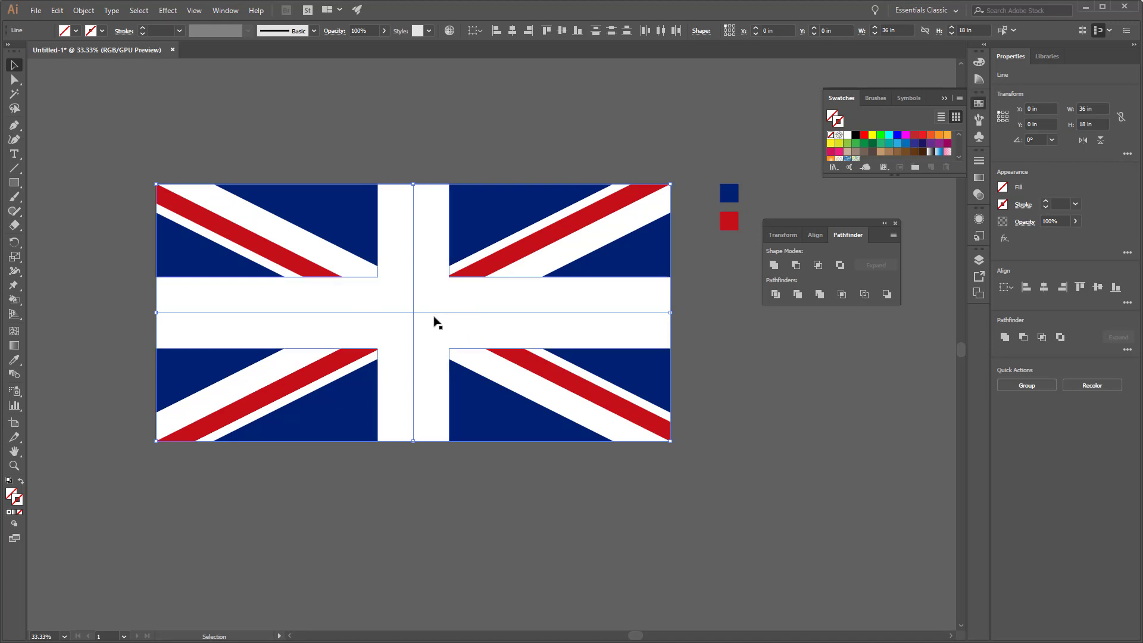
Set the centre lines' stroke weight to 3.6 in.
left_click(980, 160)
left_click(898, 173)
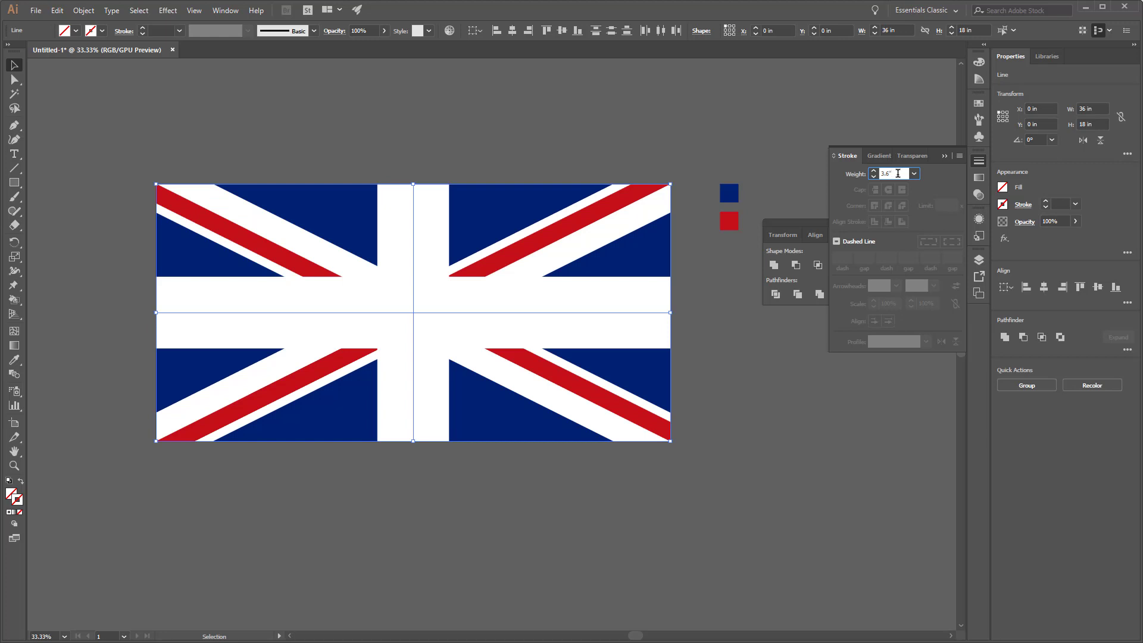
type("3.6\"")
key("Return")
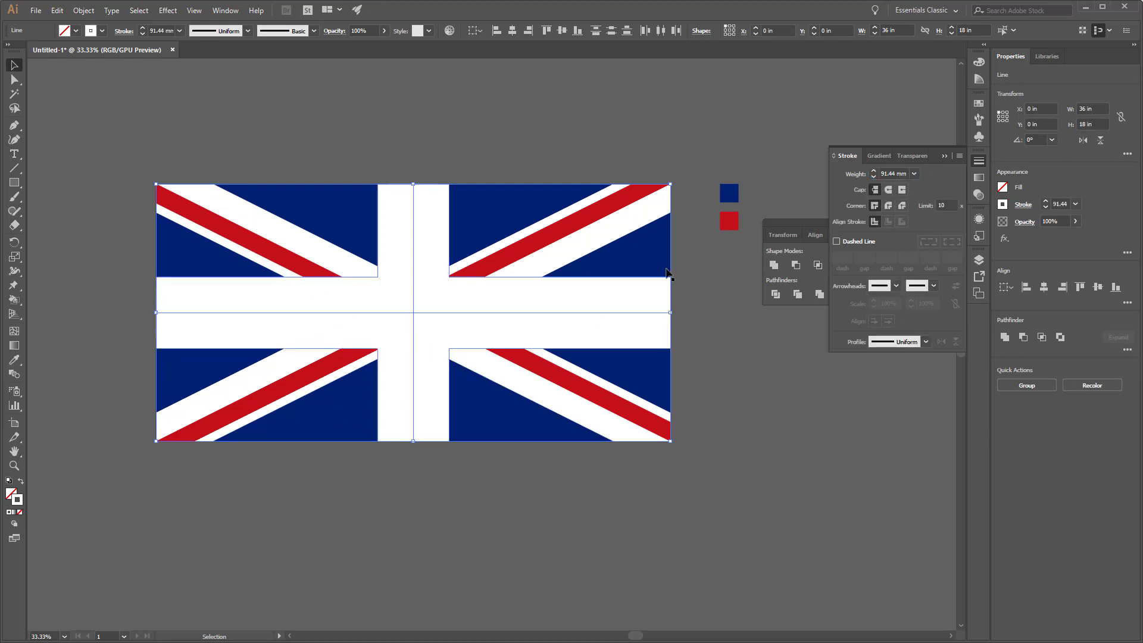
Stroke the lines with the red sampled from the red square at 3.6 in, then deselect.
left_click(15, 359)
left_click(729, 221)
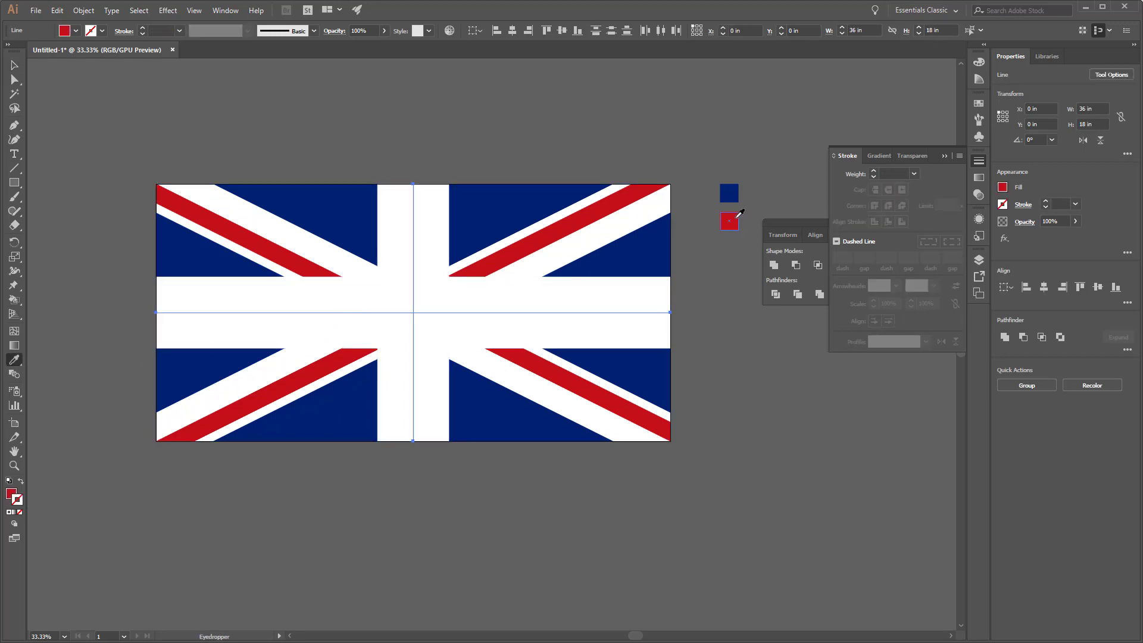
left_click(21, 481)
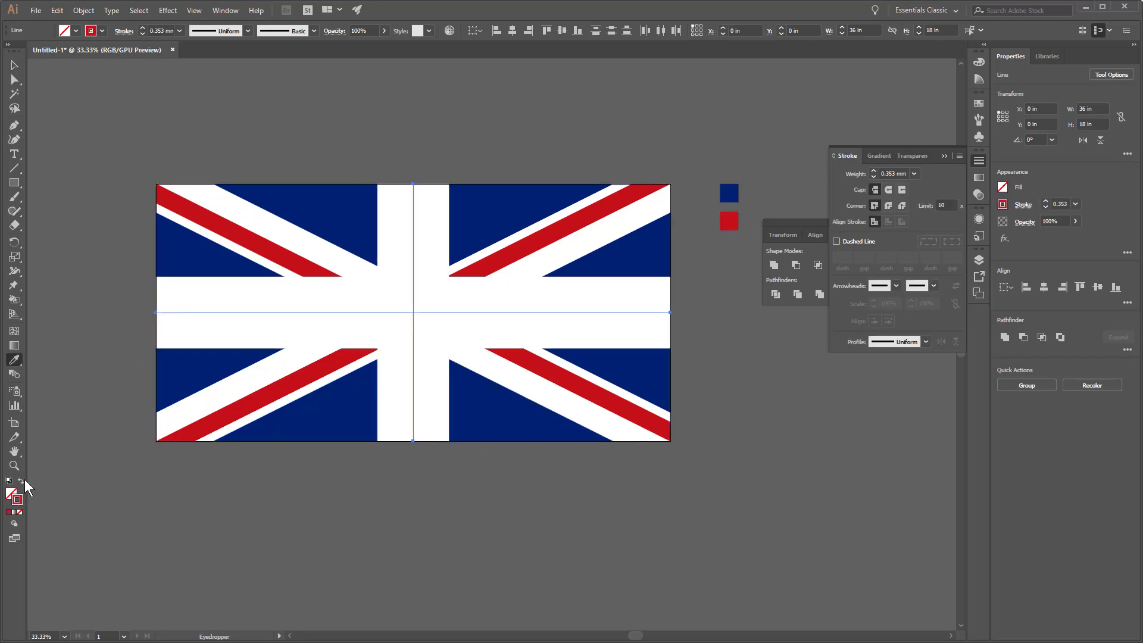
left_click(896, 172)
type("3.6in")
key("Return")
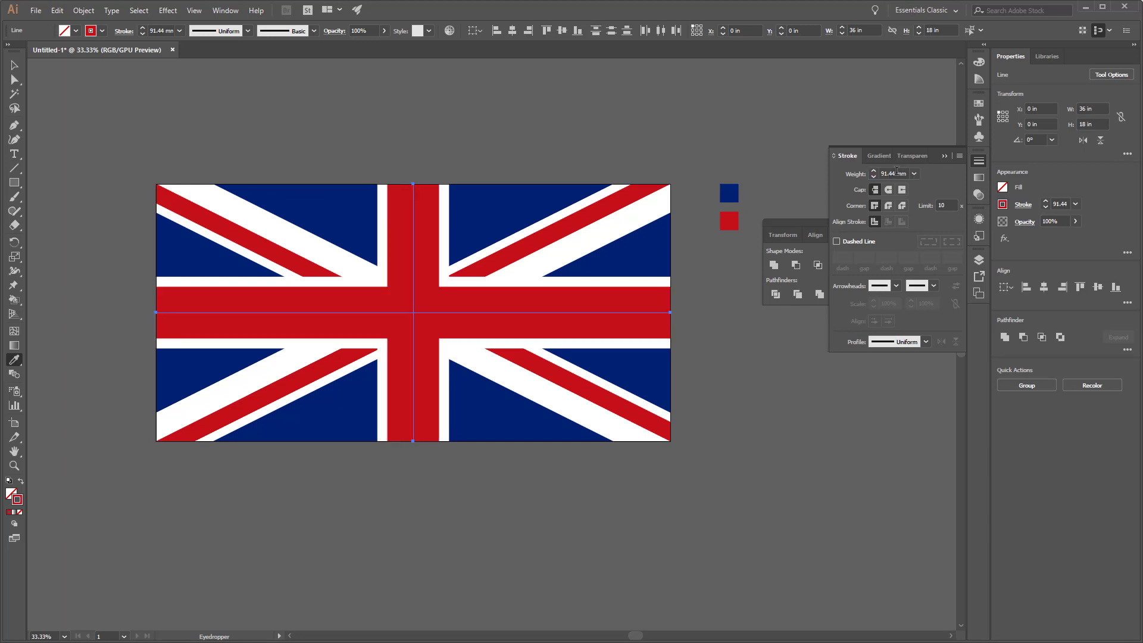
left_click(20, 58)
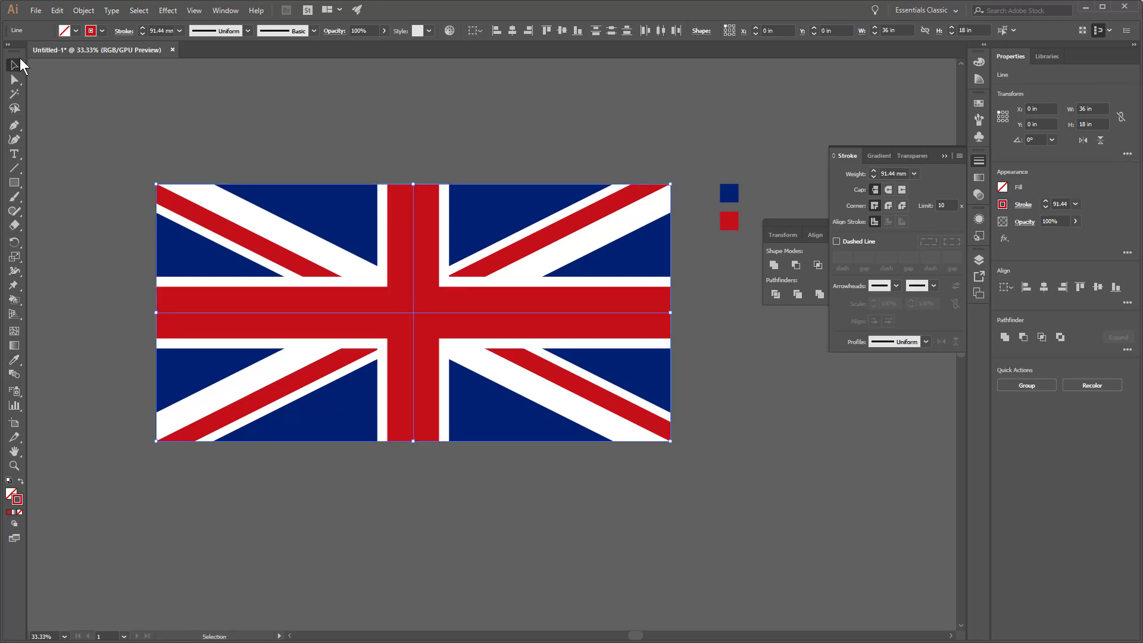
left_click(56, 106)
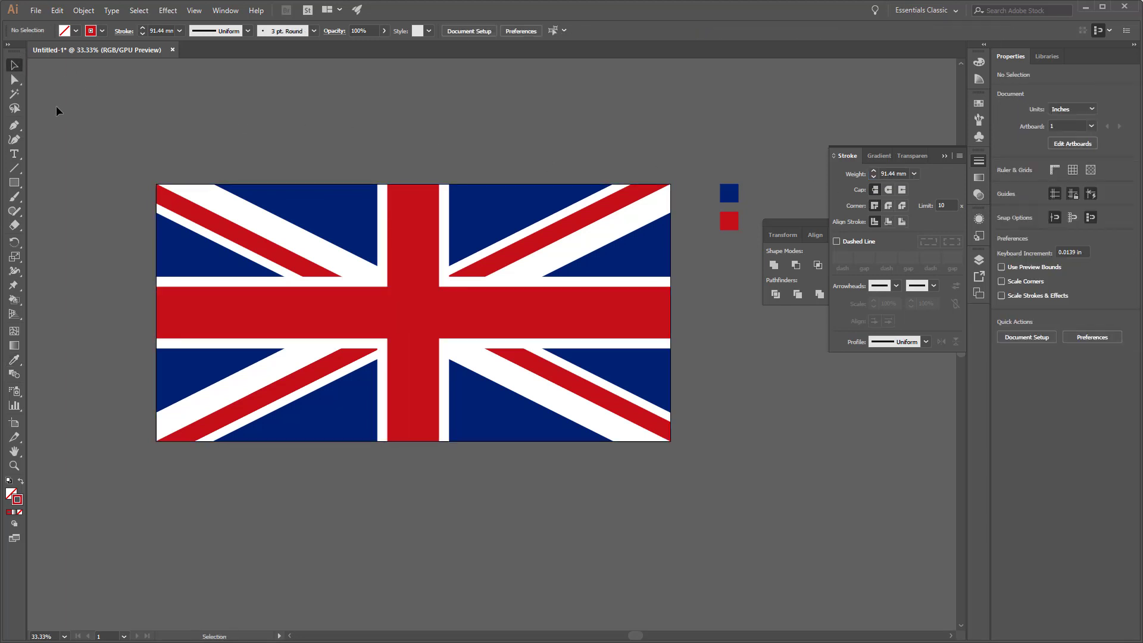
Expand both red centre lines with Object > Expand (Fill and Stroke) into filled shapes, then deselect.
left_click(491, 309)
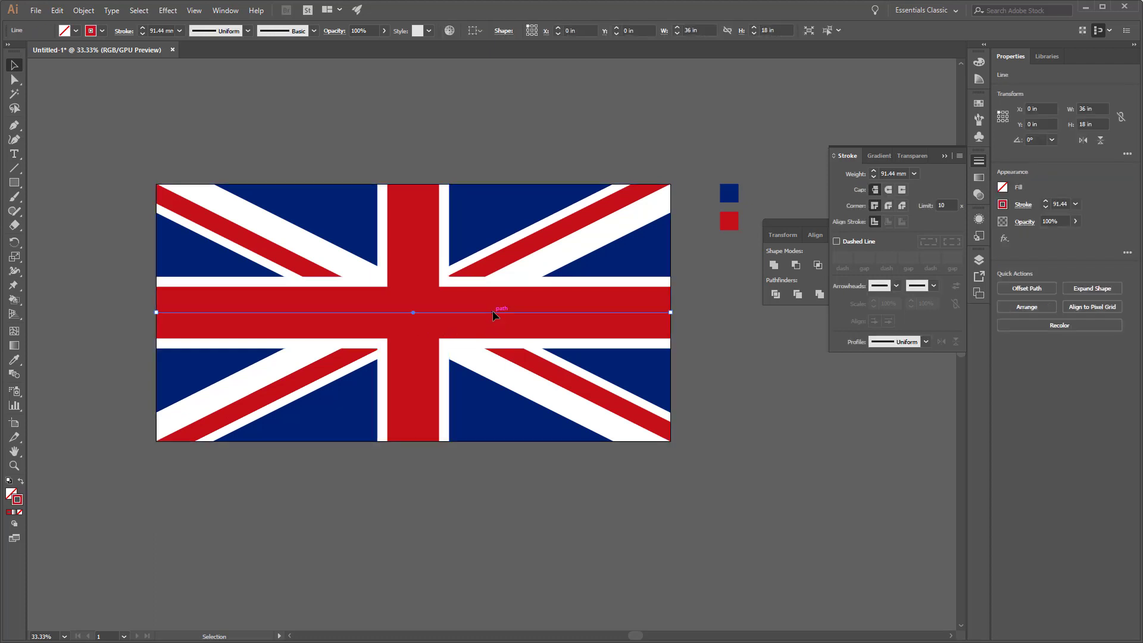
left_click(415, 282, "shift")
left_click(58, 10)
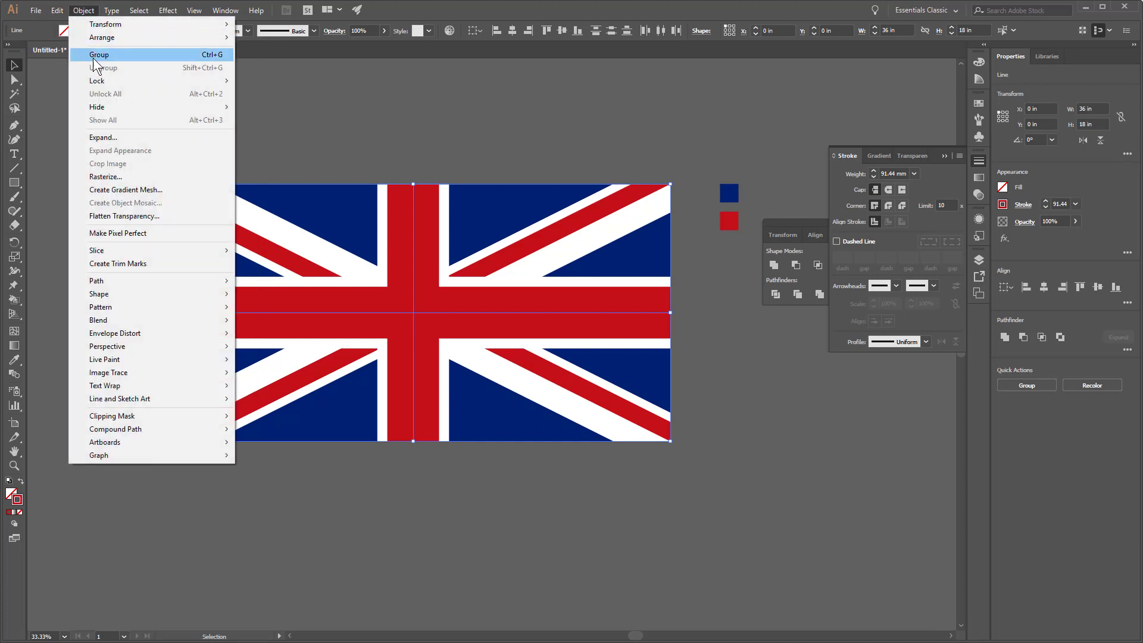
left_click(95, 137)
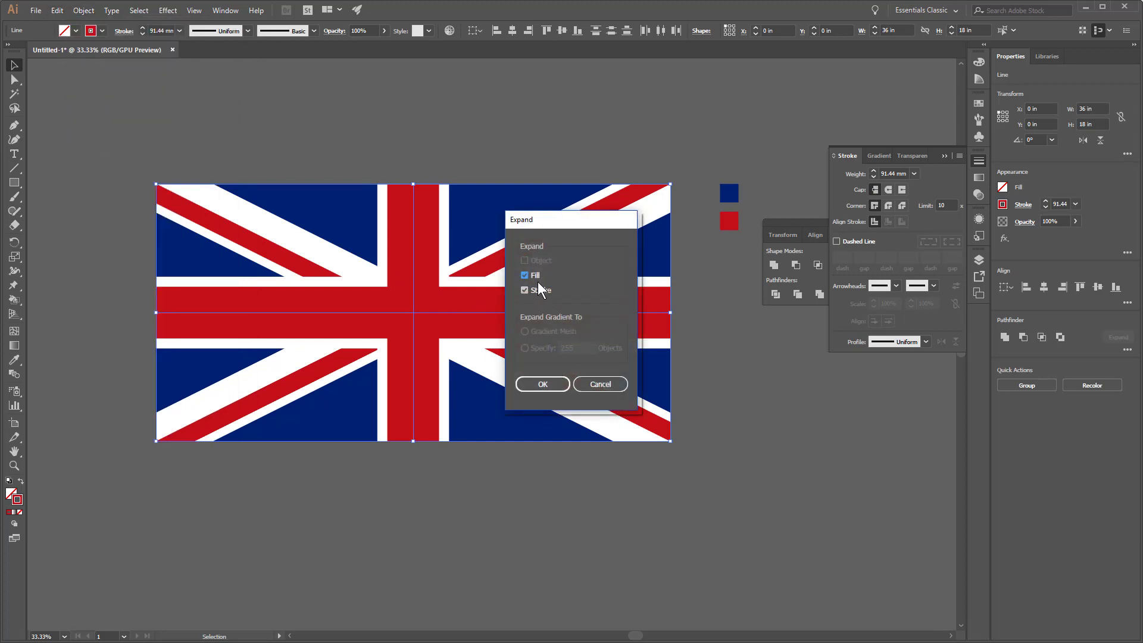
left_click(550, 384)
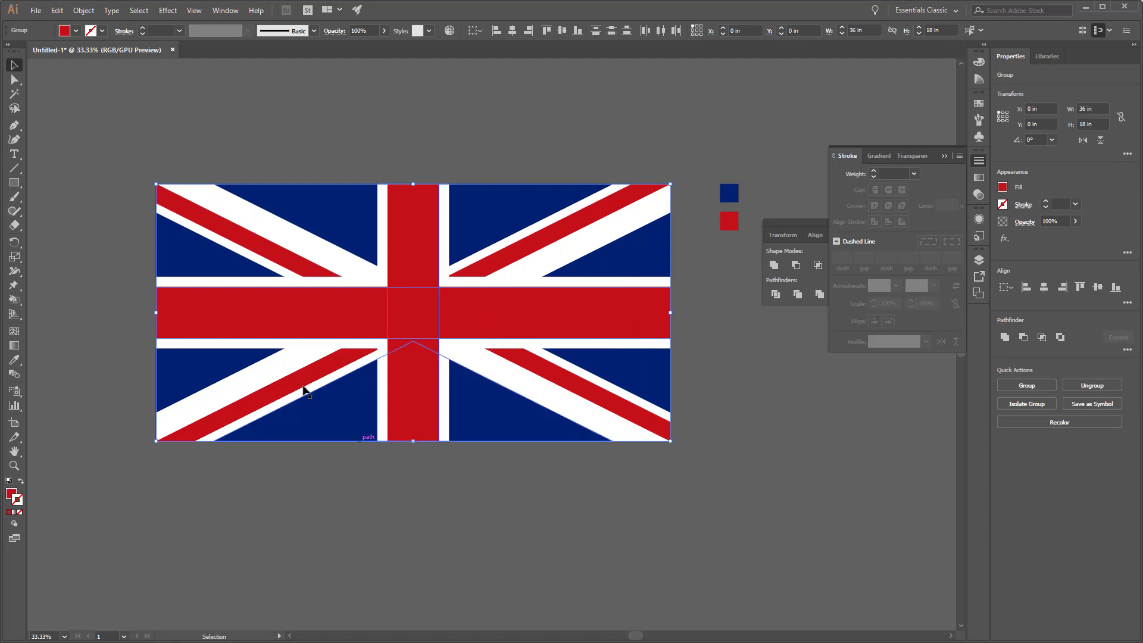
left_click(807, 268)
left_click(718, 424)
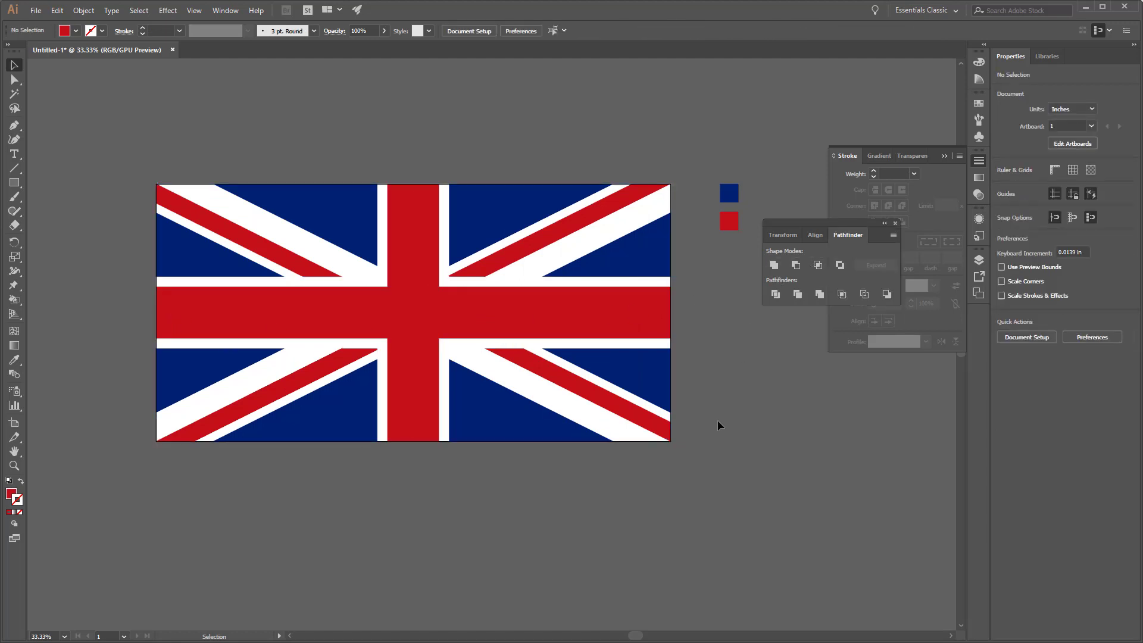
Marquee-select the blue and red swatch squares next to the flag and delete them.
scroll(648, 489, "down", 1)
scroll(713, 465, "up", 1)
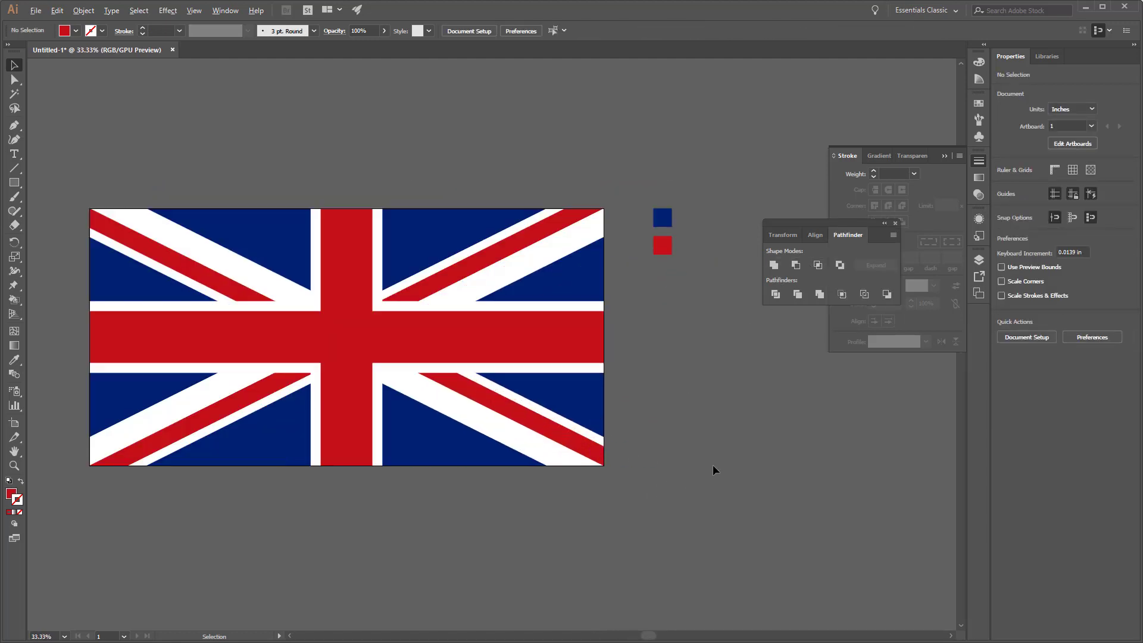
left_click_drag(683, 280, 671, 281)
key("Delete")
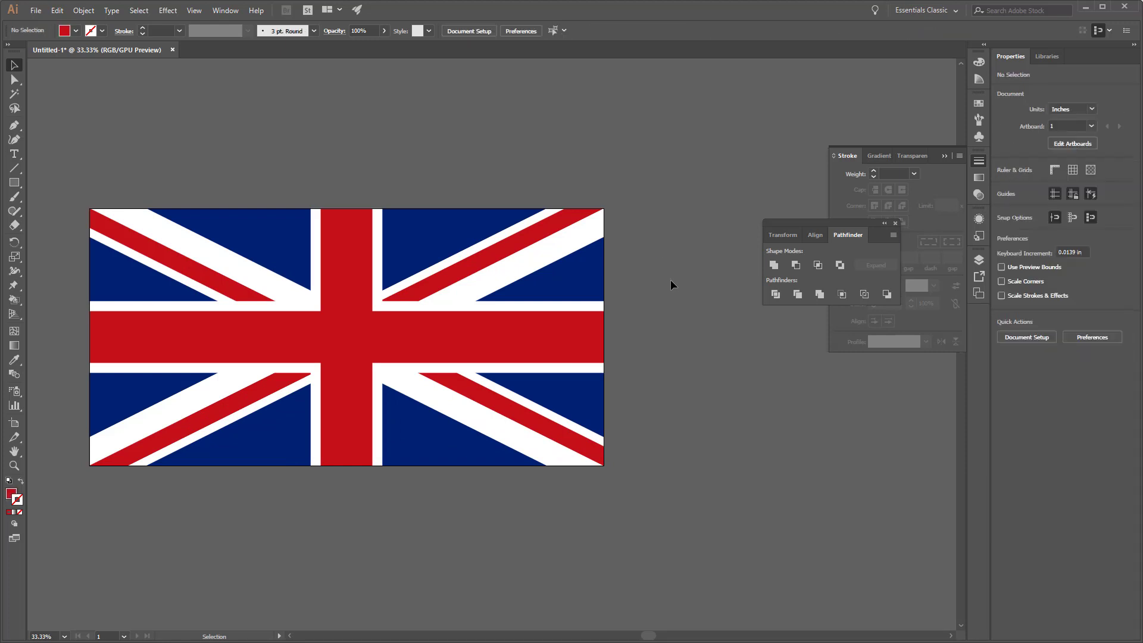
scroll(409, 415, "left", 2)
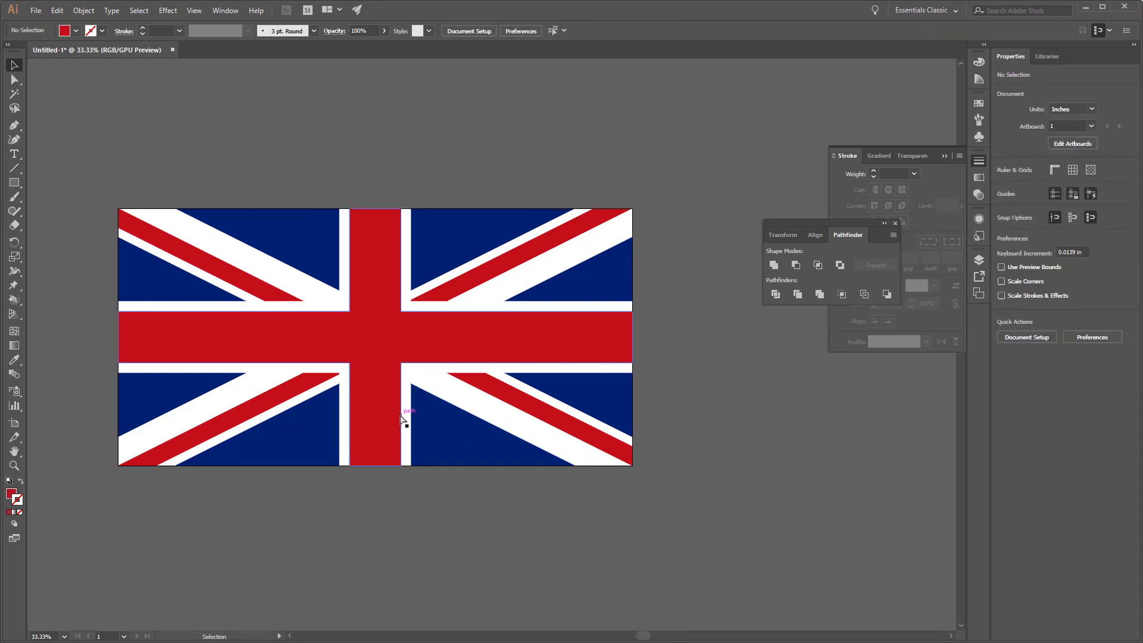